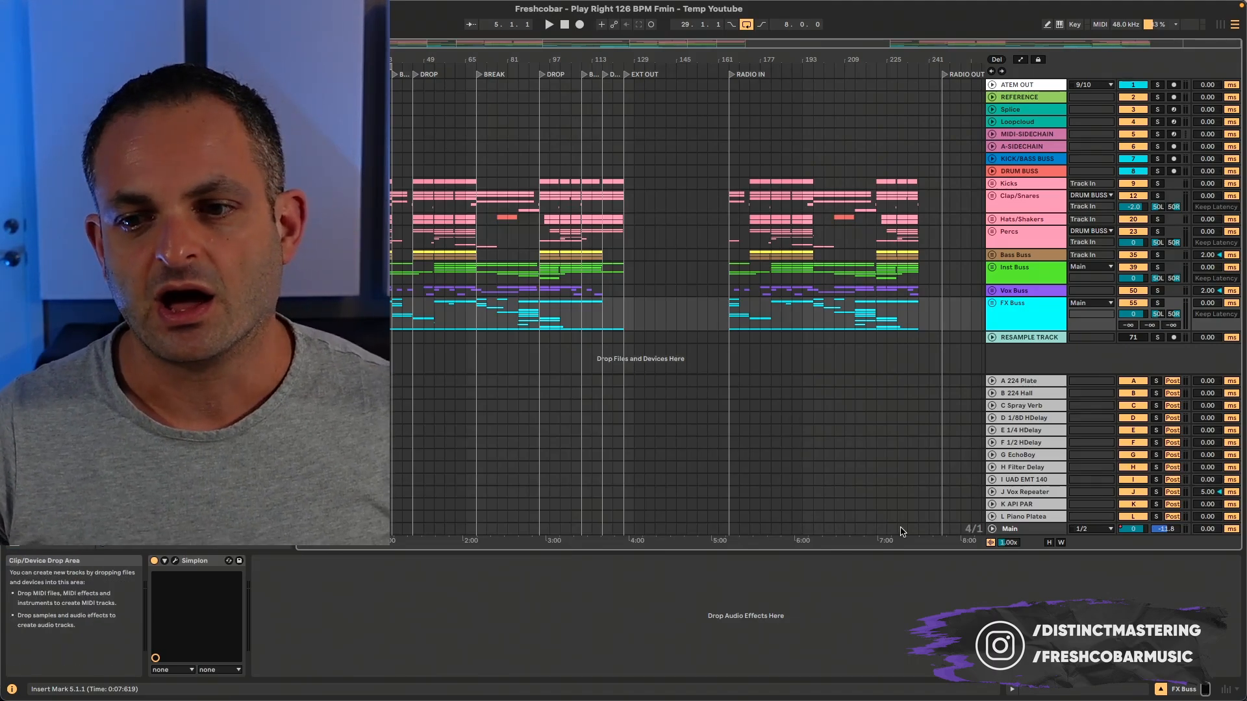
Play the arrangement from bar 21
{"action": "left_click", "coordinate": [351, 172]}
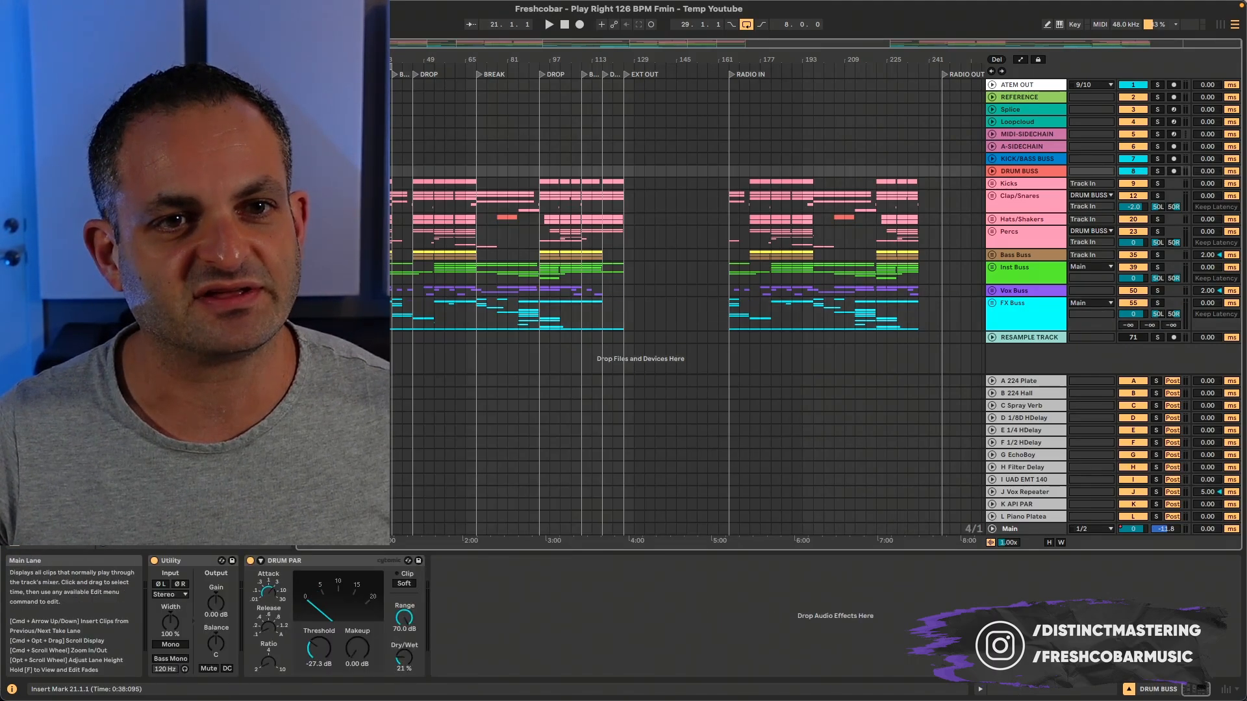
{"action": "key", "text": "space"}
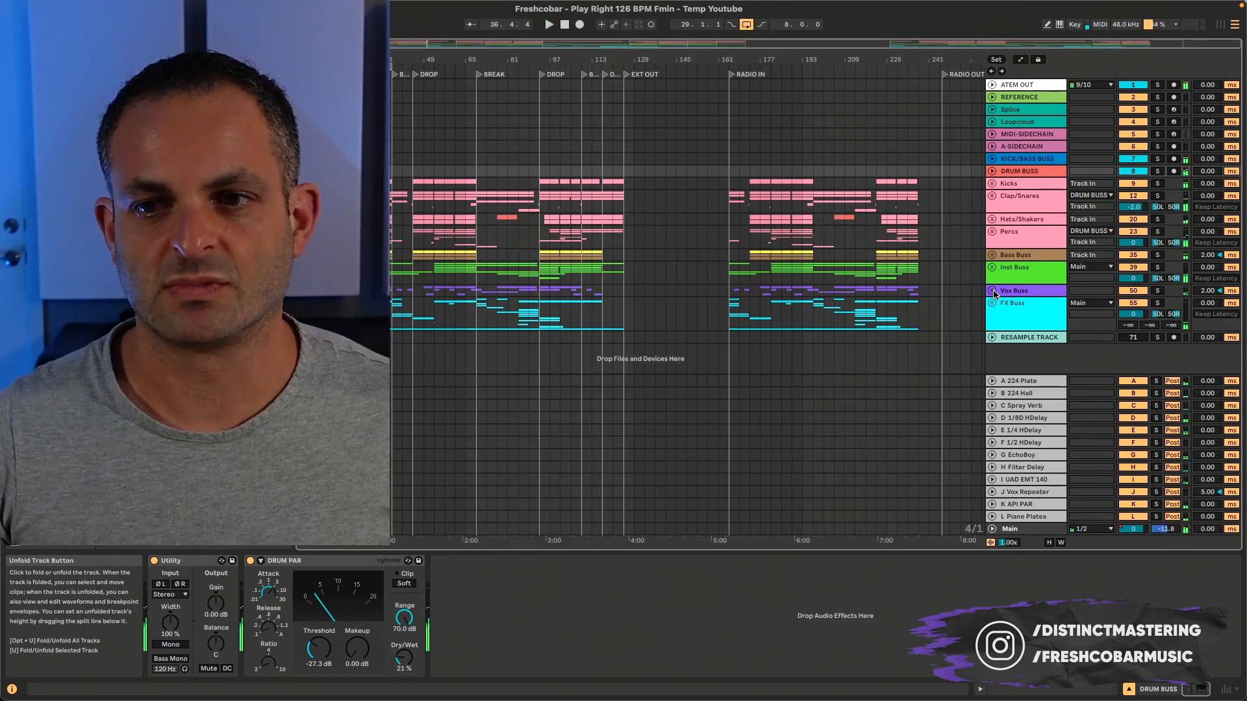
Unfold the Vox Buss group, collapse the MK Vox track, expand Want Tonight and Right Loop, and enlarge the arrangement area
{"action": "left_click", "coordinate": [992, 291]}
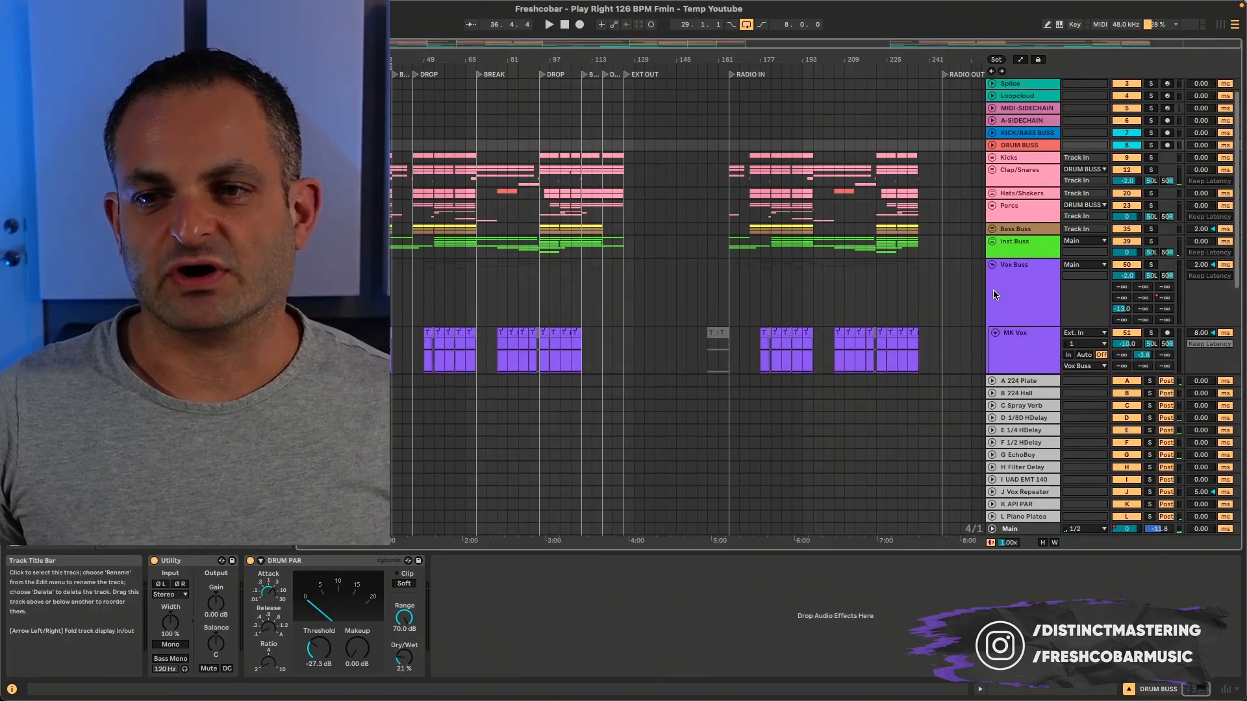
{"action": "scroll", "coordinate": [994, 295], "scroll_direction": "down", "scroll_amount": 5}
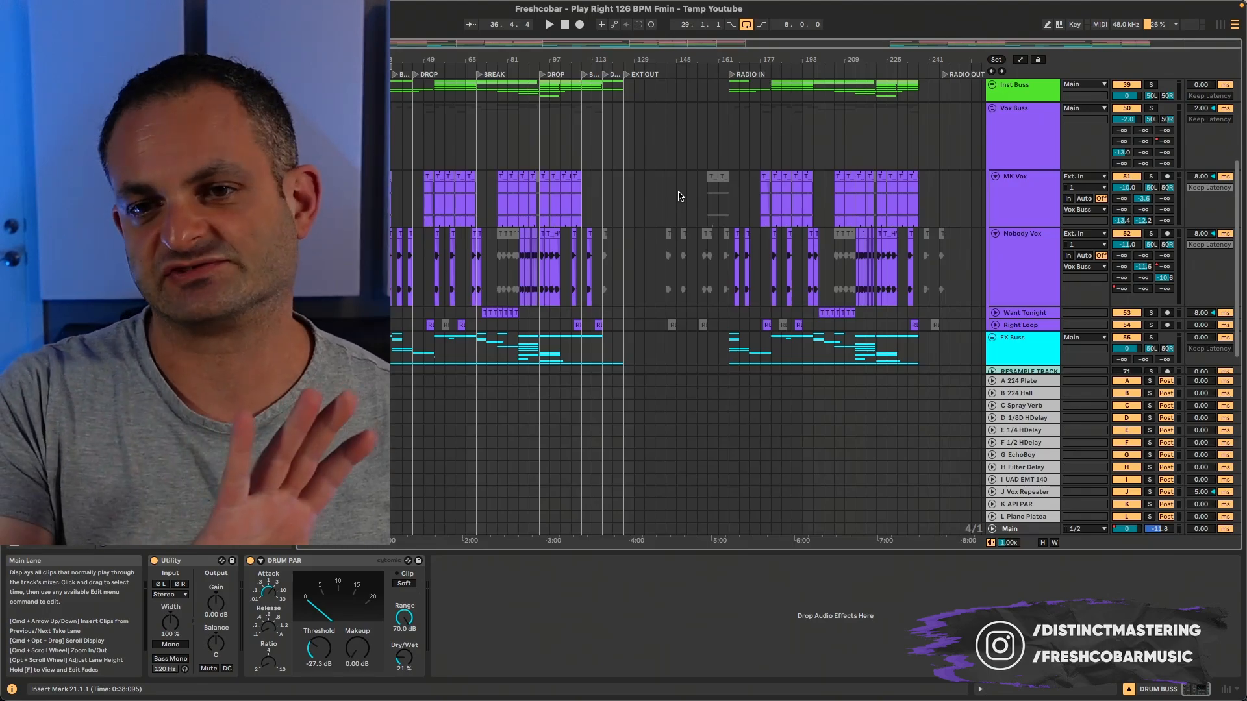
{"action": "left_click", "coordinate": [1021, 187]}
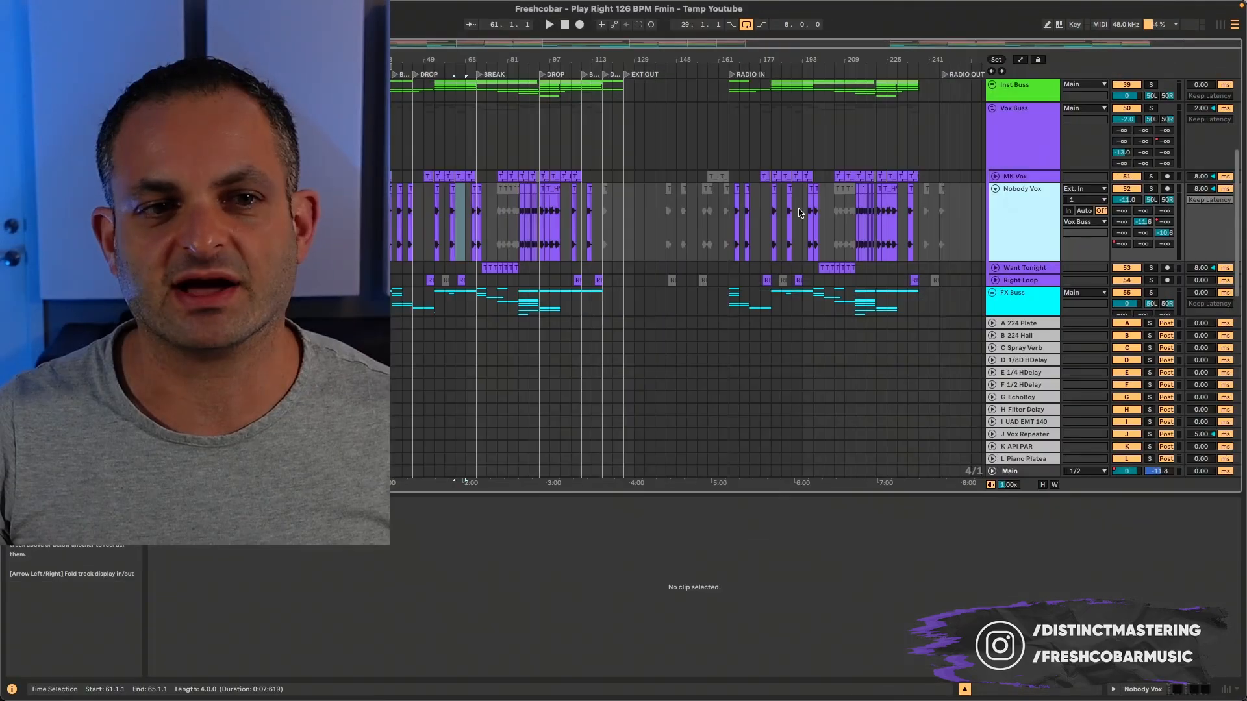
{"action": "left_click", "coordinate": [995, 267]}
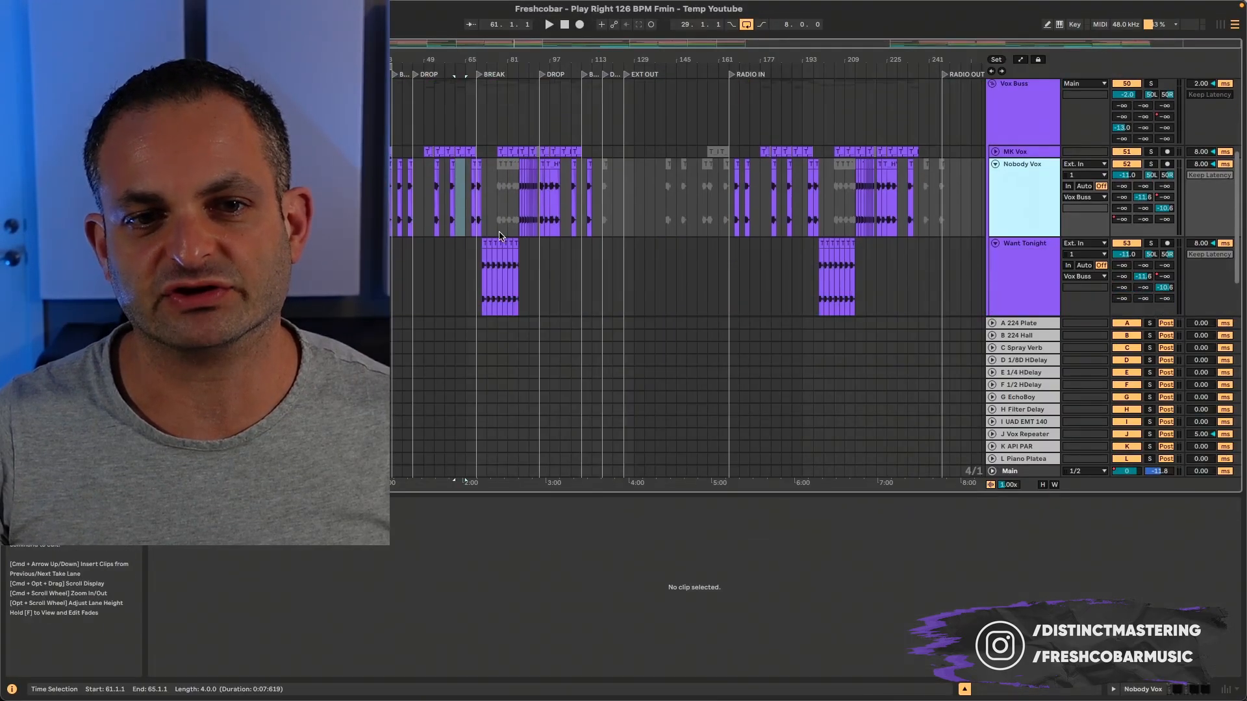
{"action": "scroll", "coordinate": [1000, 269], "scroll_direction": "down", "scroll_amount": 2}
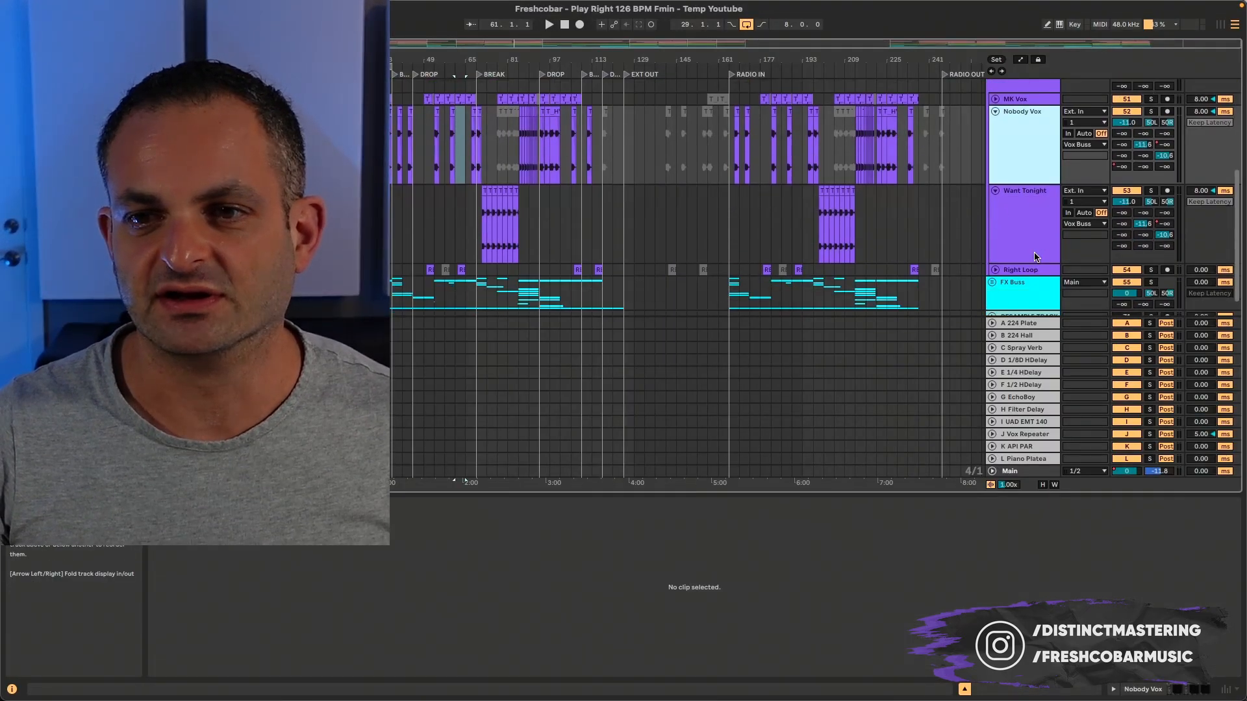
{"action": "left_click", "coordinate": [995, 269]}
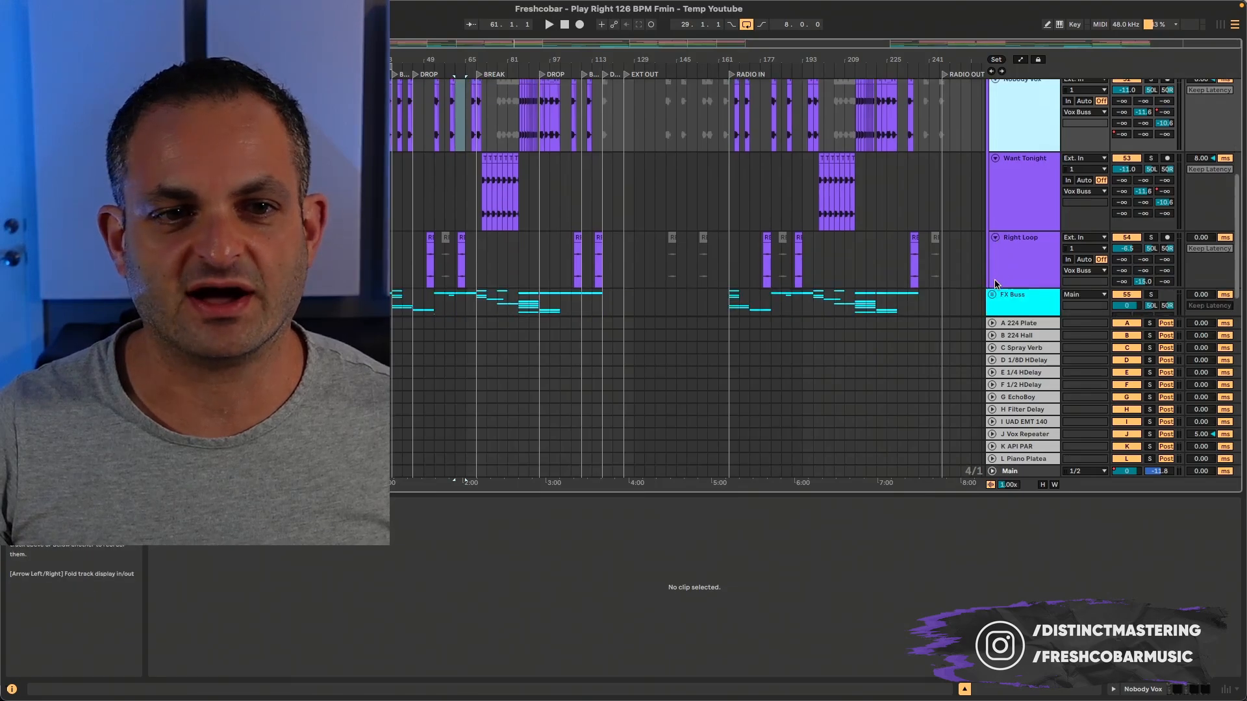
{"action": "scroll", "coordinate": [650, 250], "scroll_direction": "up", "scroll_amount": 2}
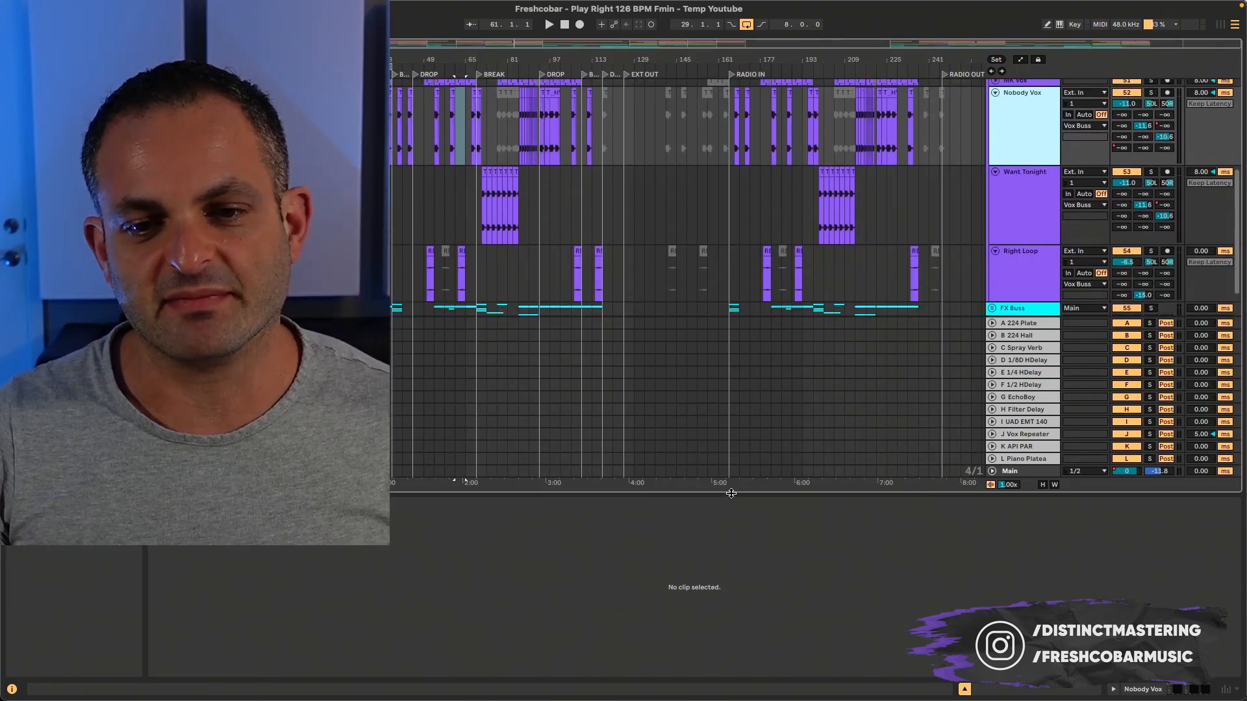
{"action": "left_click_drag", "start_coordinate": [732, 493], "coordinate": [731, 529]}
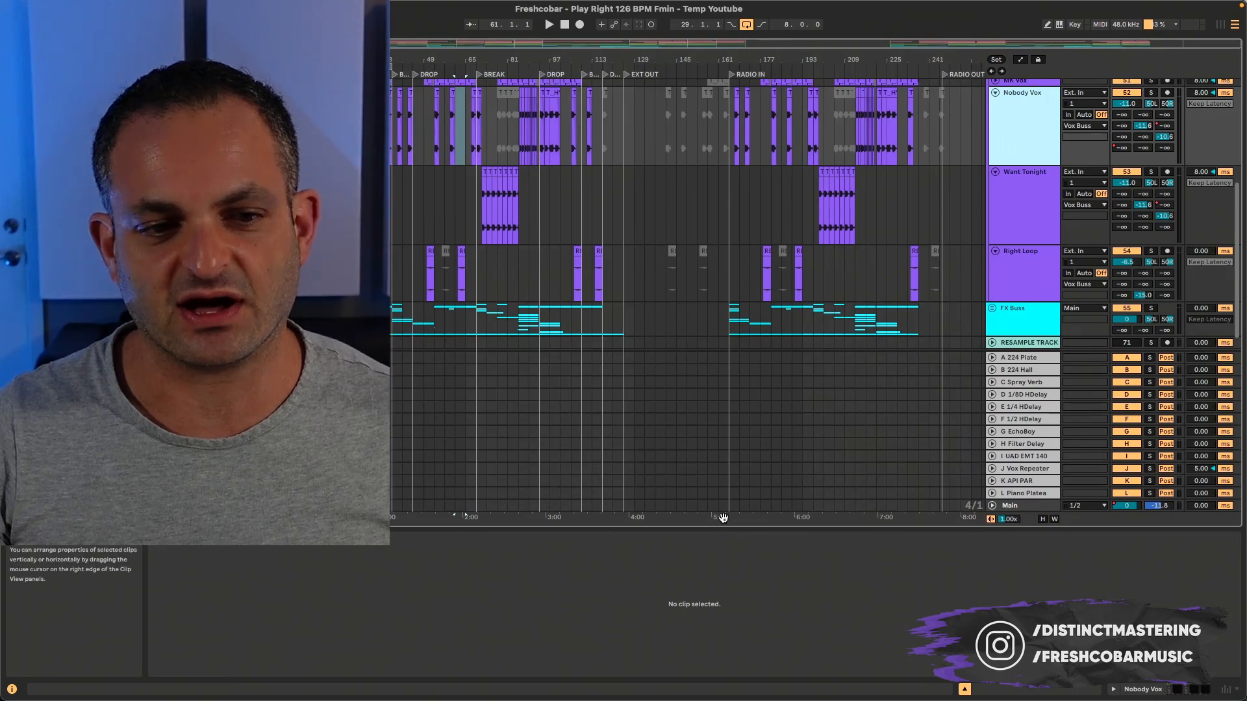
Show the automation lanes, examine those on the Vox Buss and Nobody Vox tracks, and hide them again
{"action": "key", "text": "a"}
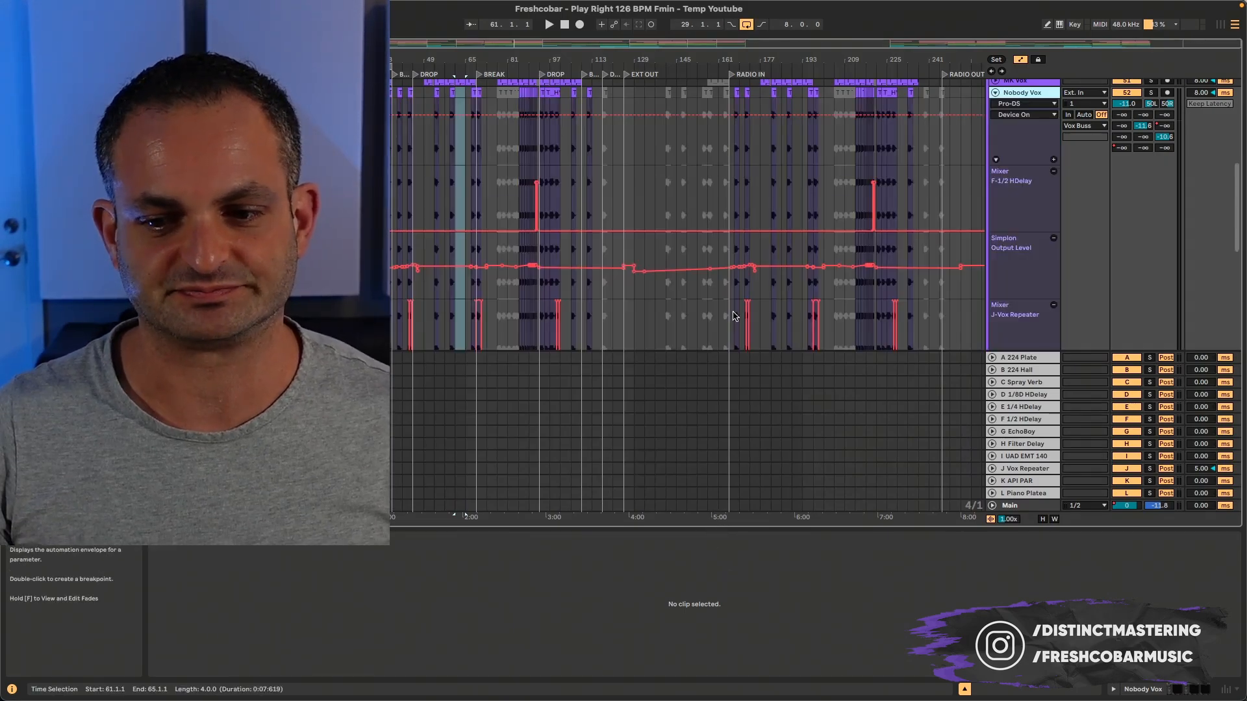
{"action": "scroll", "coordinate": [728, 305], "scroll_direction": "up", "scroll_amount": 5}
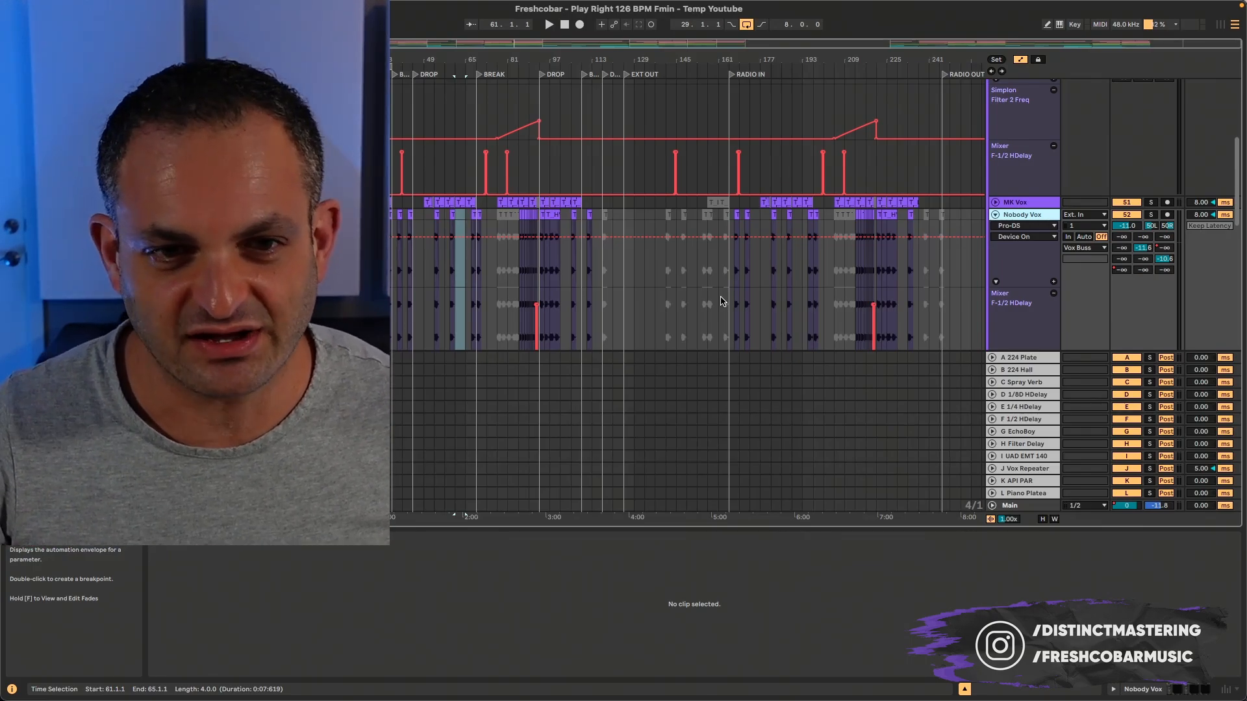
{"action": "scroll", "coordinate": [724, 300], "scroll_direction": "down", "scroll_amount": 4}
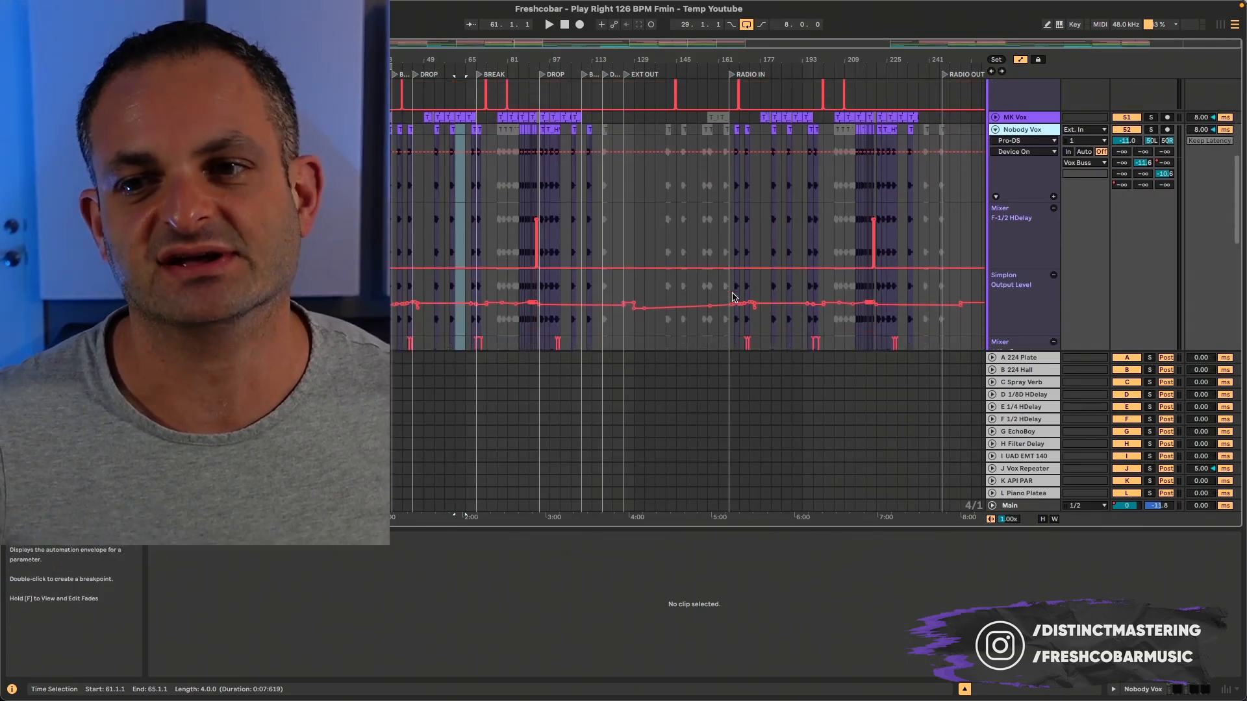
{"action": "key", "text": "a"}
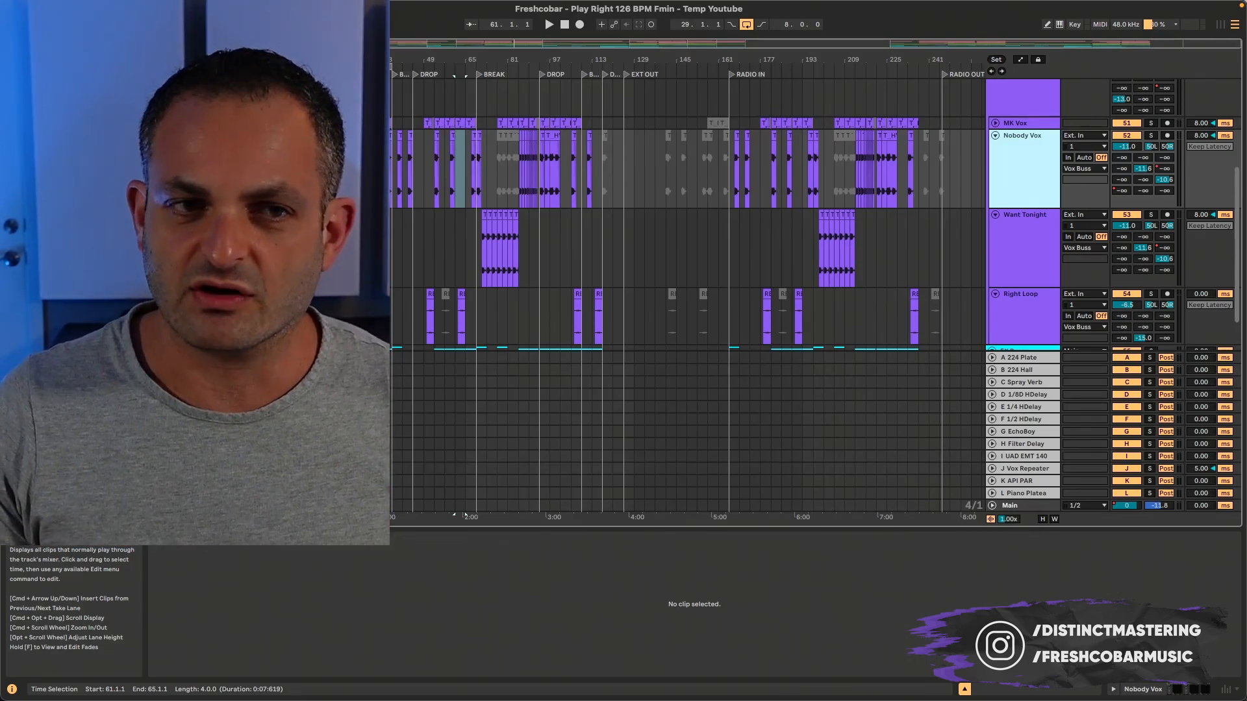
Solo the Nobody Vox track and focus the arrangement on the four-bar loop starting at bar 29
{"action": "left_click", "coordinate": [331, 136]}
{"action": "left_click", "coordinate": [1153, 137]}
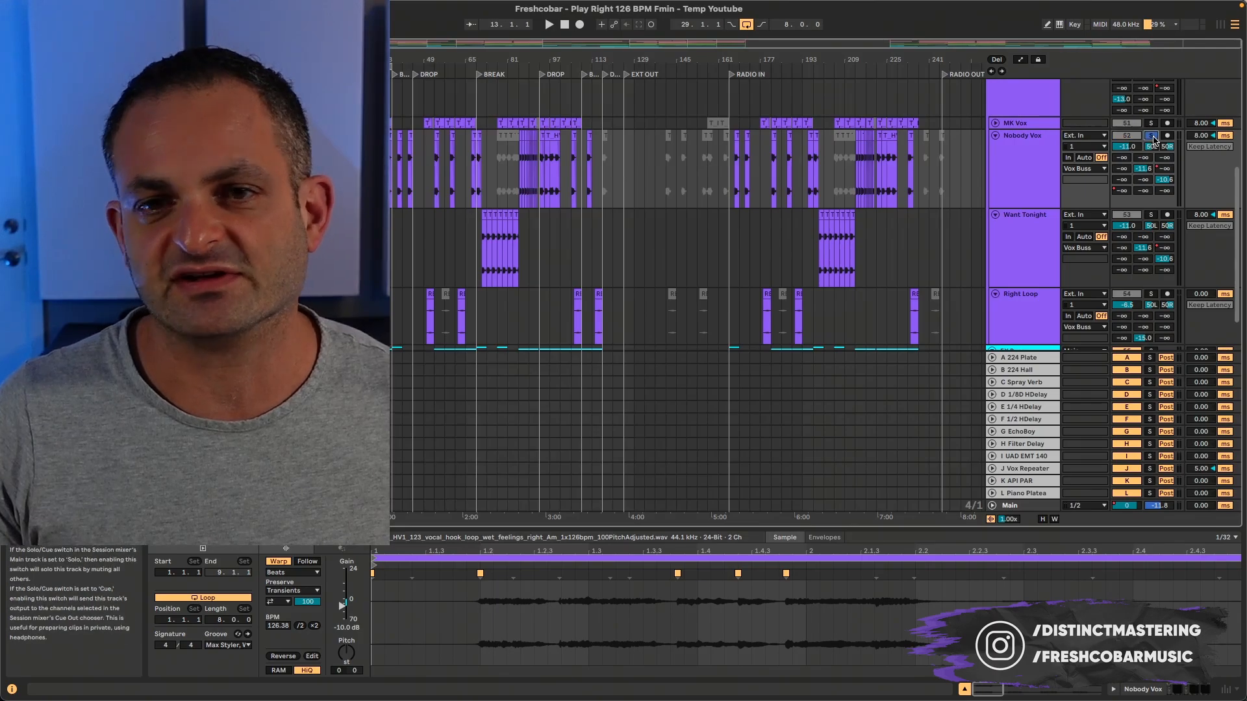
{"action": "left_click_drag", "start_coordinate": [330, 60], "coordinate": [328, 169]}
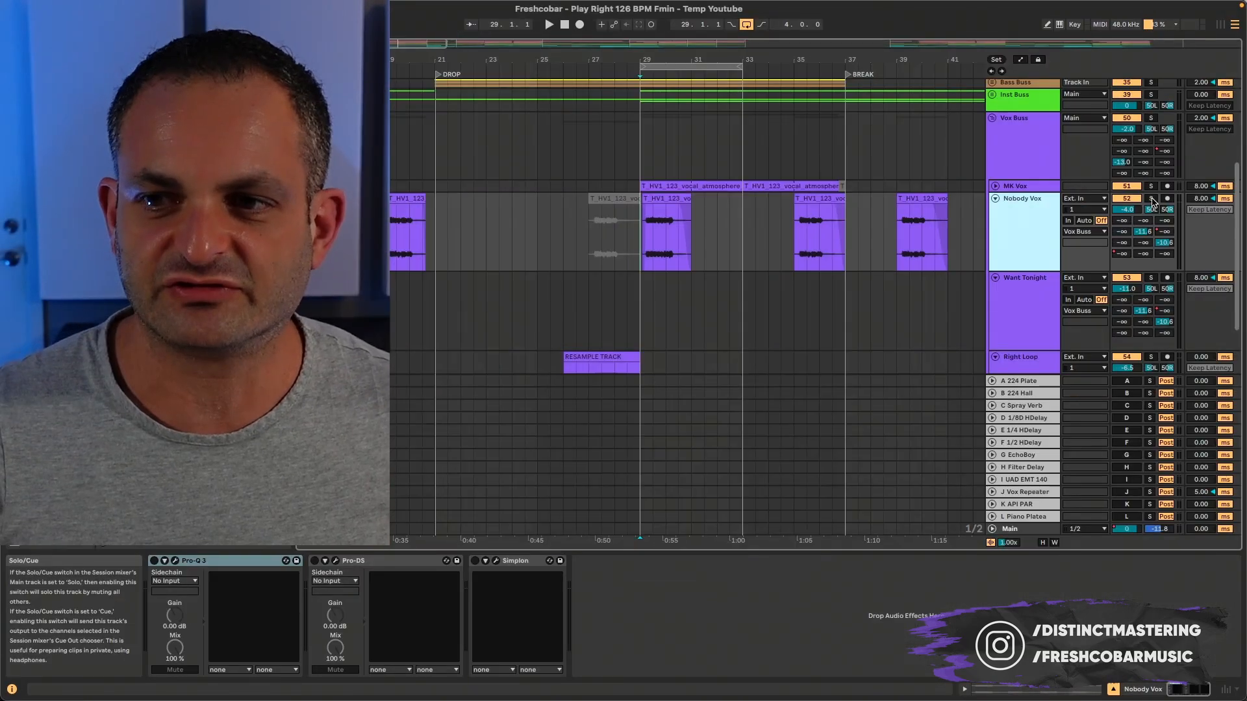
{"action": "left_click", "coordinate": [1152, 199]}
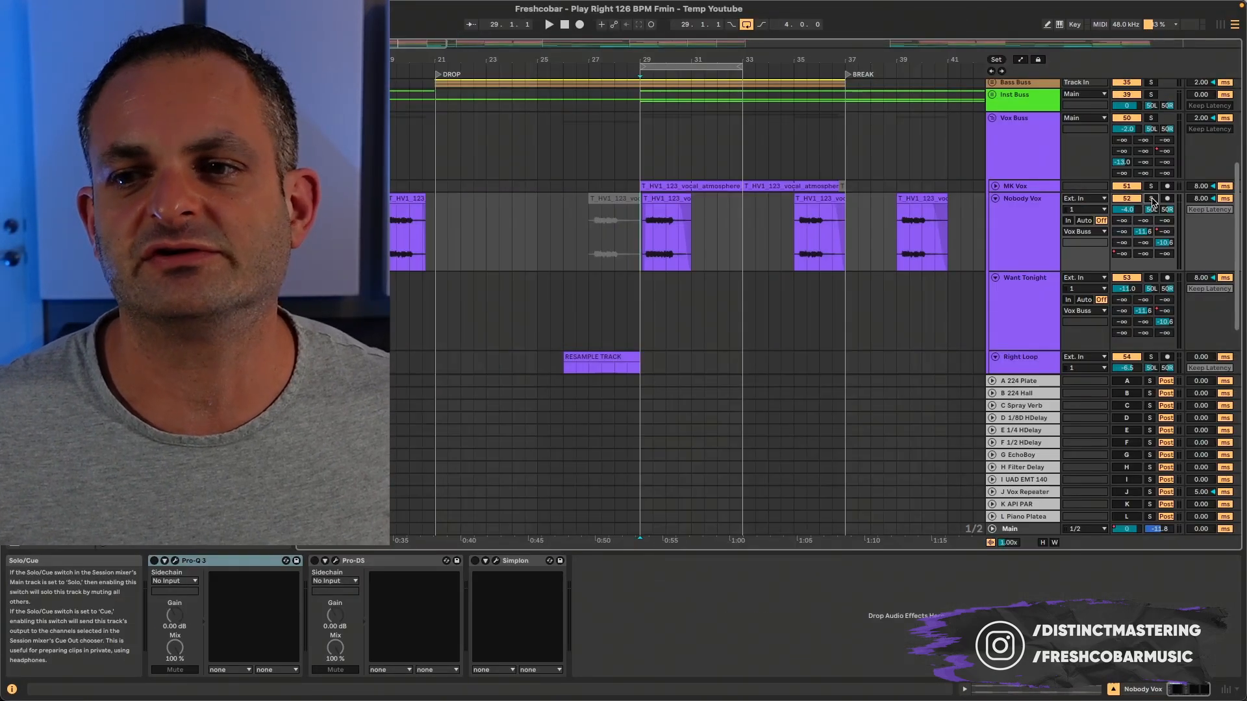
Inspect the device chains of the Nobody Vox and Vox Buss tracks, and play the soloed vocal from bar 29
{"action": "left_click", "coordinate": [1034, 229]}
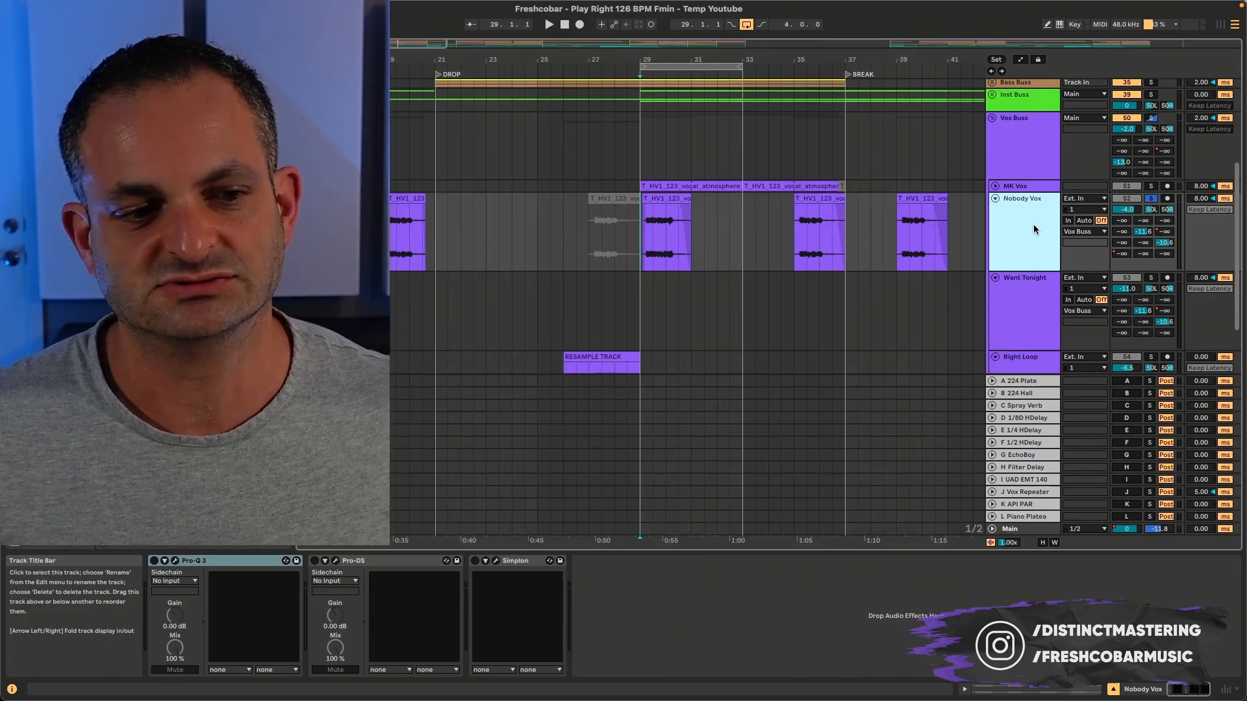
{"action": "left_click", "coordinate": [1030, 152]}
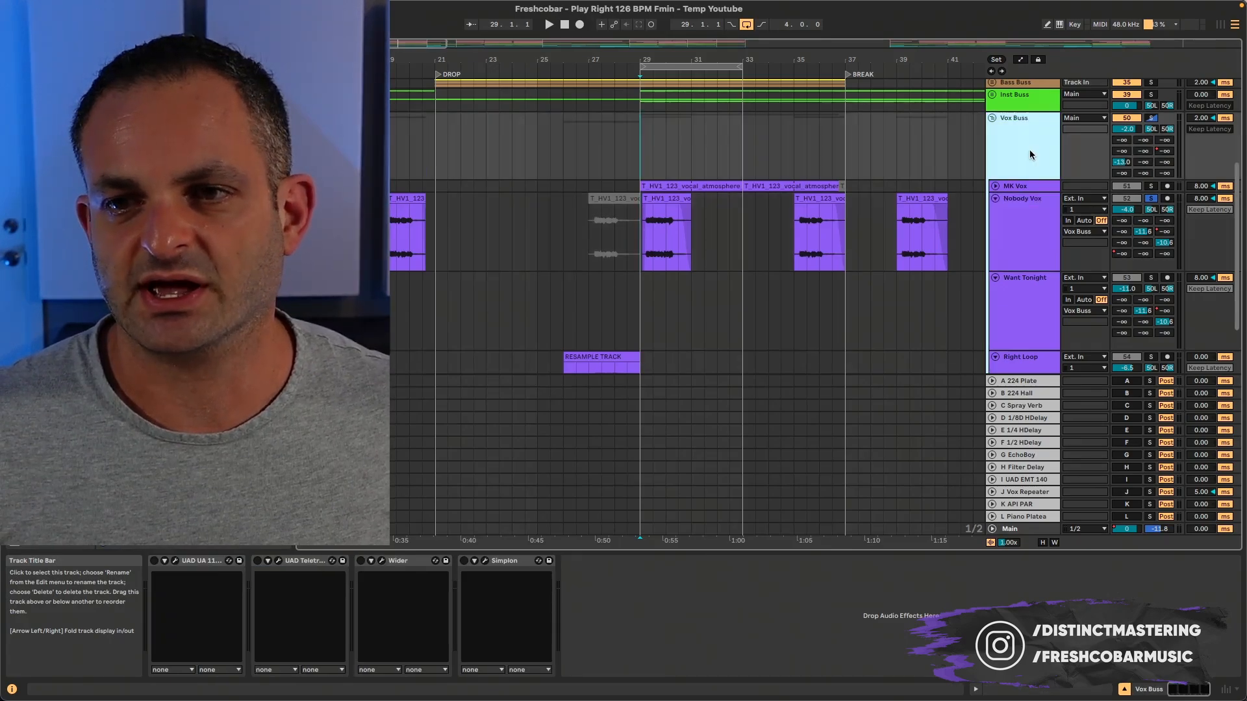
{"action": "left_click", "coordinate": [1003, 226]}
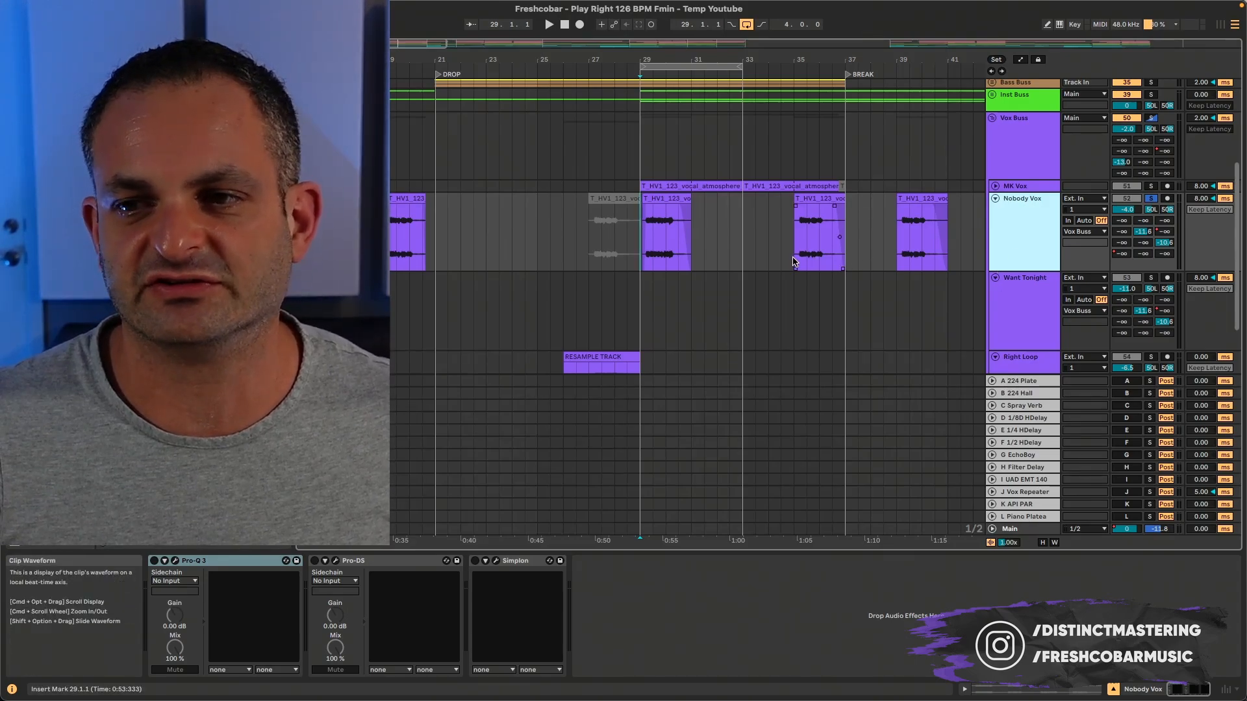
{"action": "key", "text": "space"}
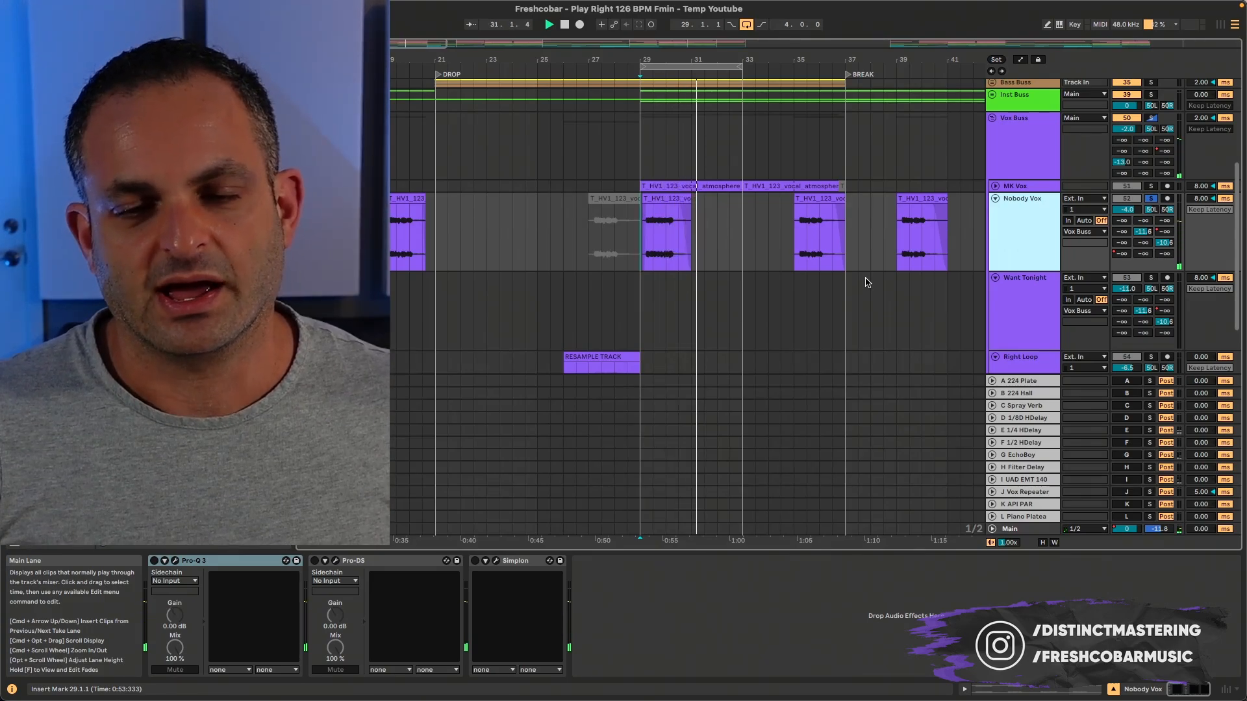
{"action": "key", "text": "space"}
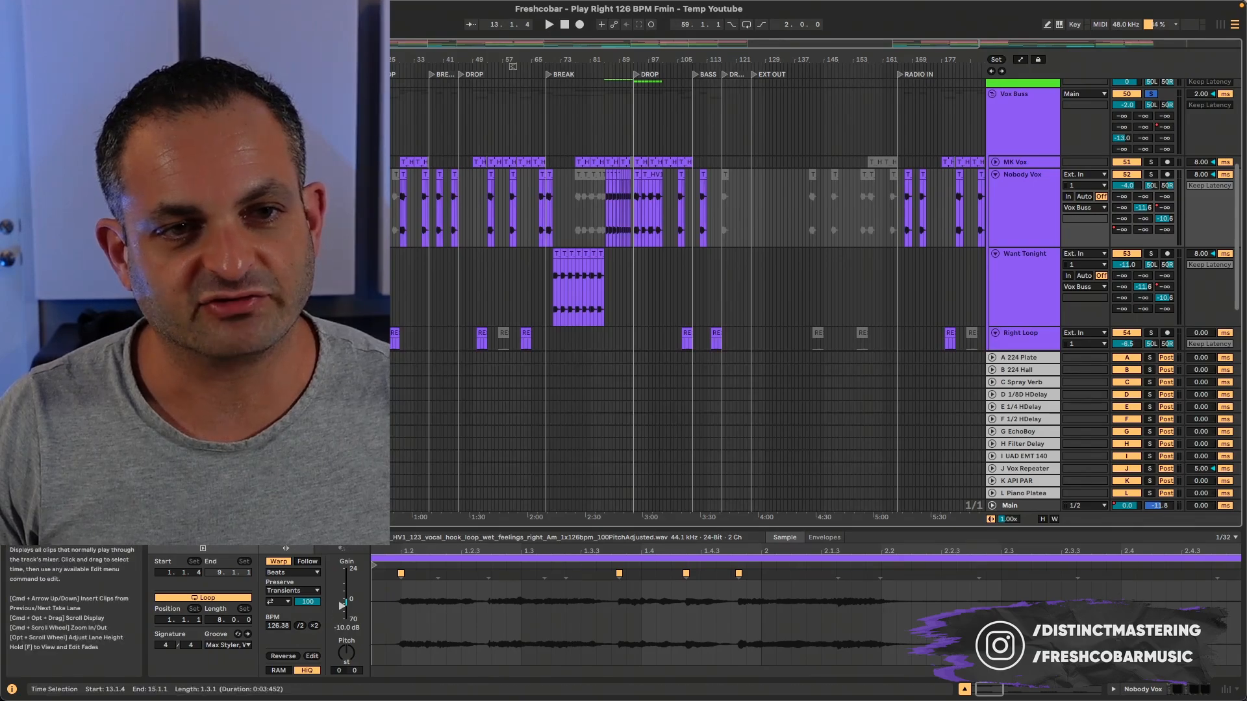
Select the Nobody Vox clips from bar 9 through the second drop and focus on their shared clip gain
{"action": "left_click_drag", "start_coordinate": [327, 209], "coordinate": [722, 209]}
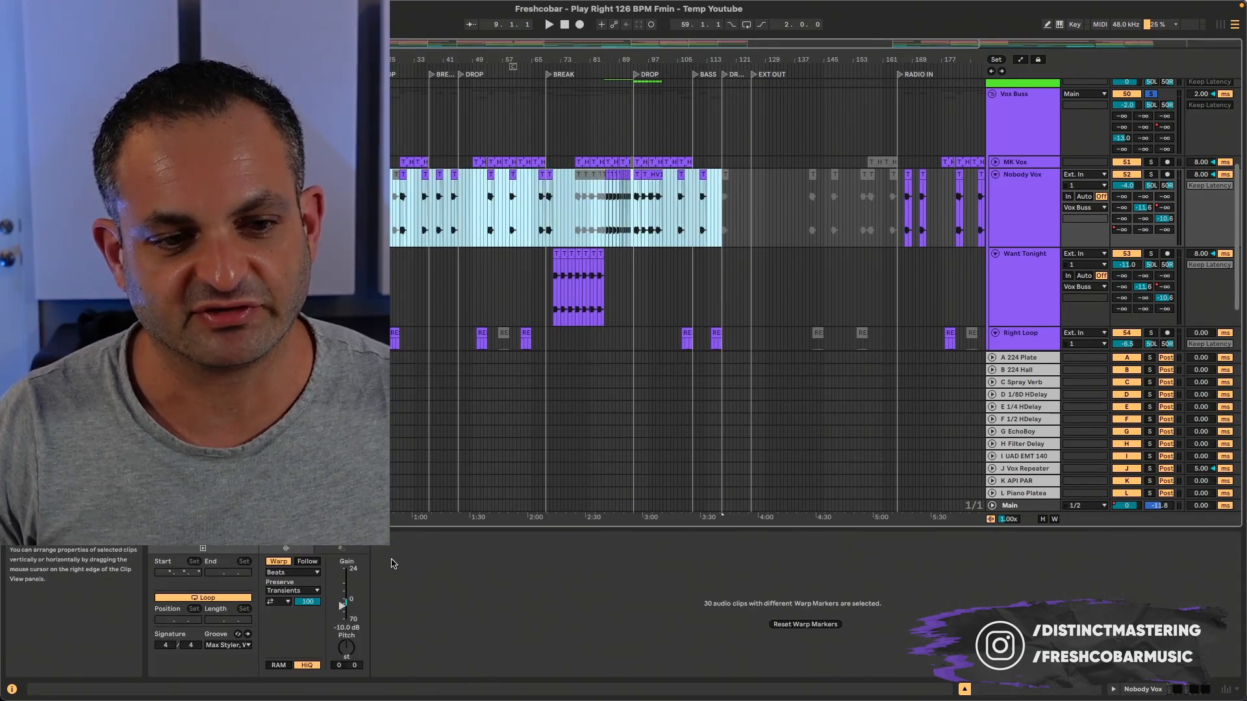
{"action": "left_click", "coordinate": [342, 629]}
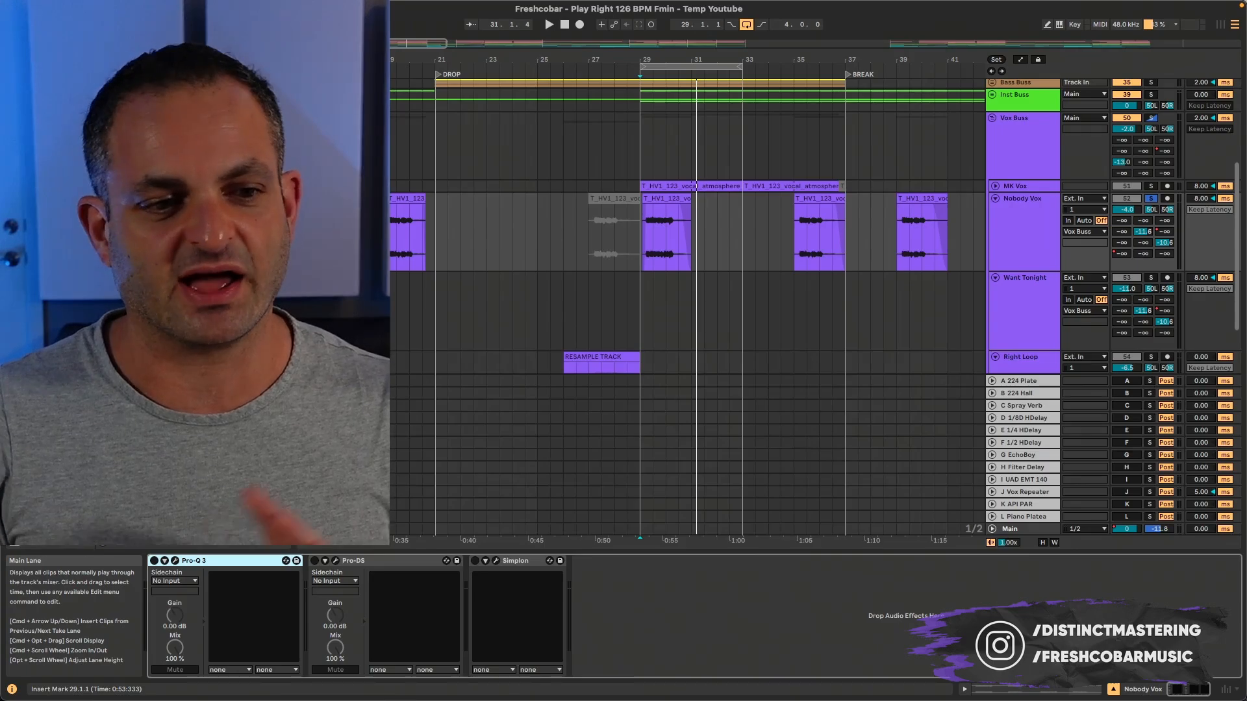
Open the Pro-Q 3 on Nobody Vox, check its EQ bands, and toggle listening to the 2618.2 Hz band on and off
{"action": "left_click", "coordinate": [175, 560]}
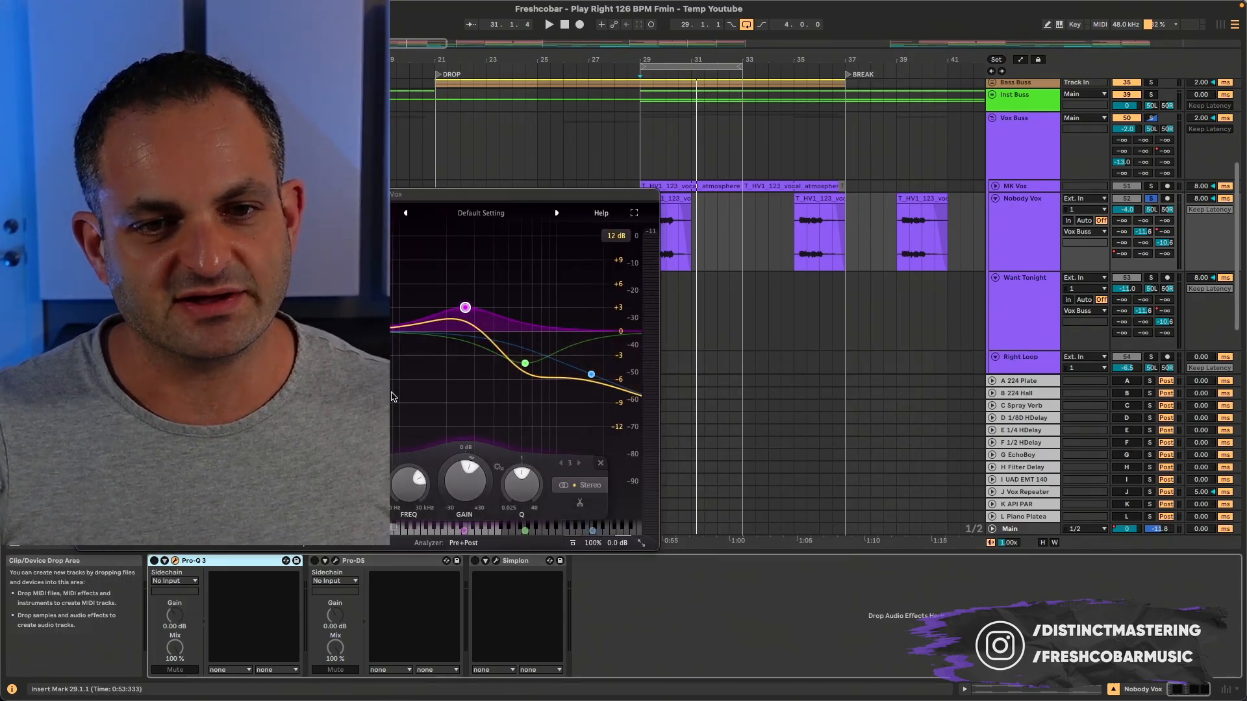
{"action": "mouse_move", "coordinate": [528, 368]}
{"action": "mouse_move", "coordinate": [583, 379]}
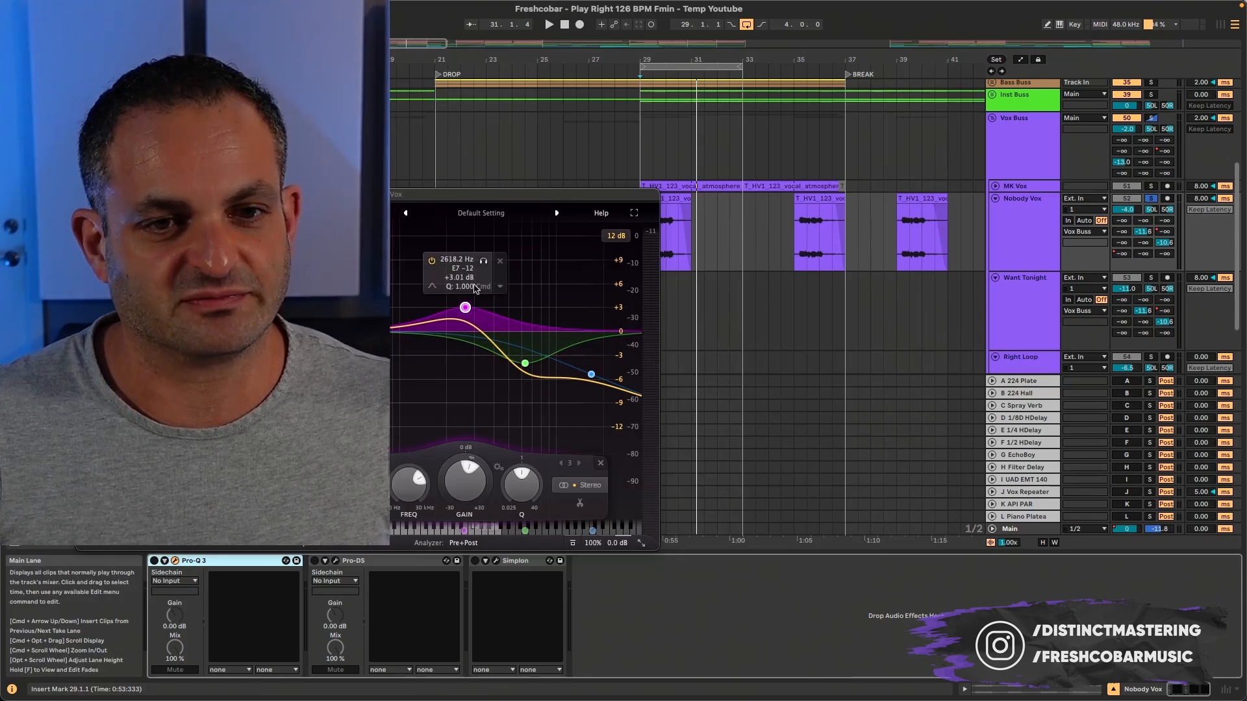
{"action": "left_click", "coordinate": [482, 261]}
{"action": "left_click", "coordinate": [483, 261]}
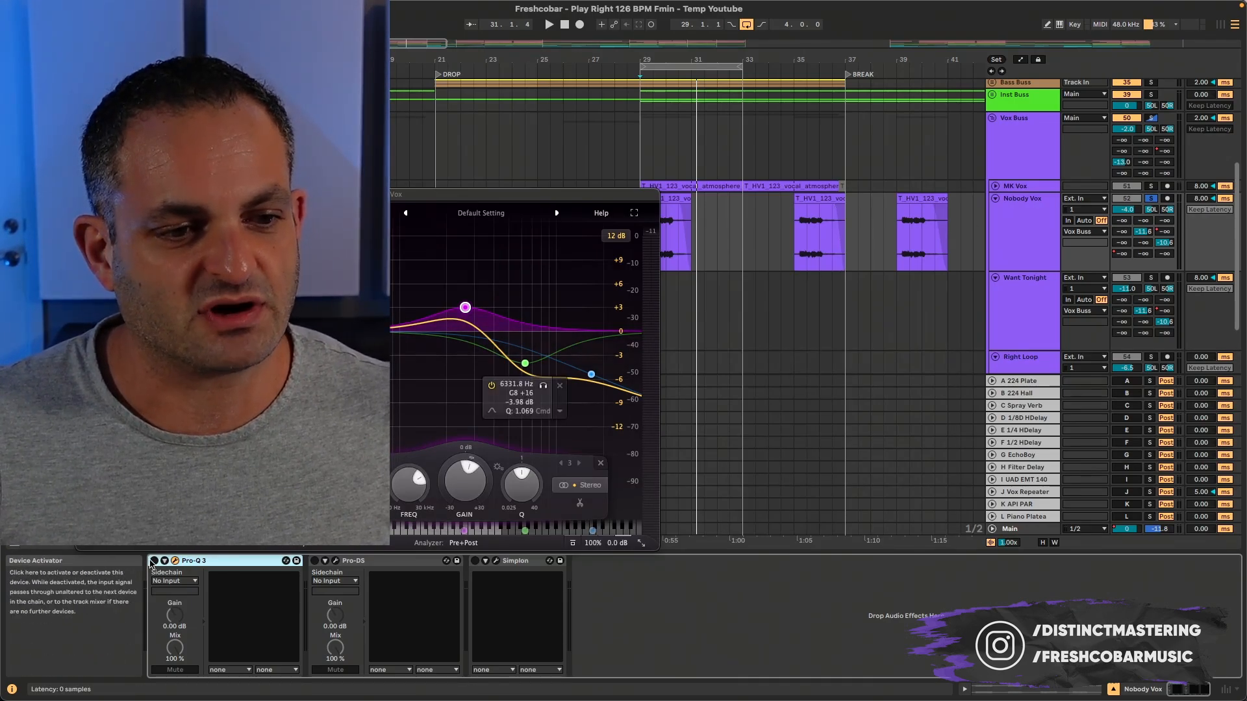
Activate Pro-Q 3 and play the bar 29 loop with the vocal soloed and with the full mix
{"action": "key", "text": "space"}
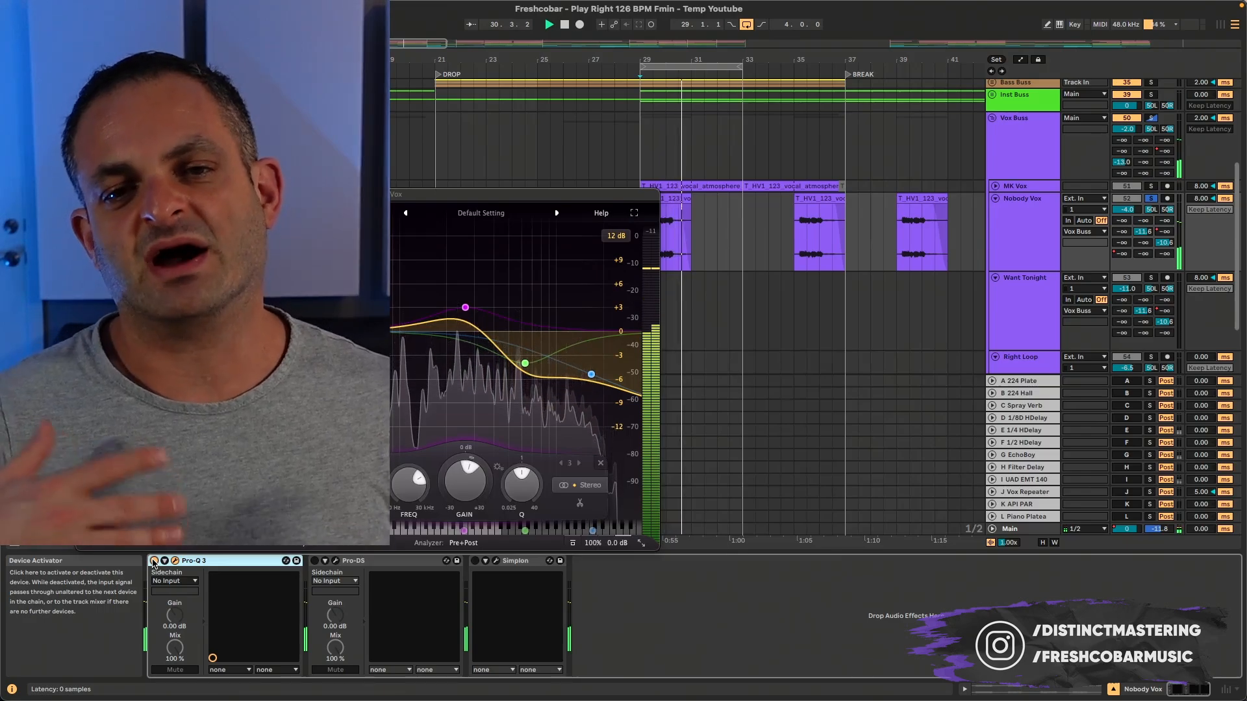
{"action": "key", "text": "space"}
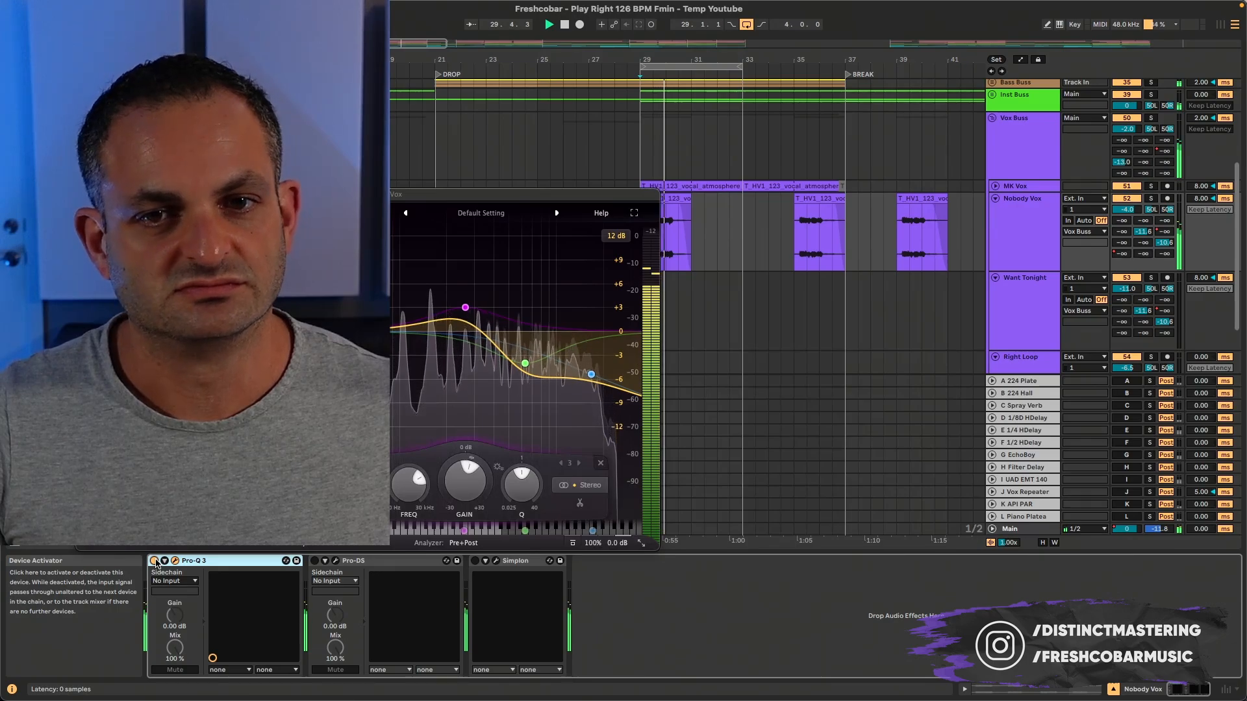
{"action": "key", "text": "space"}
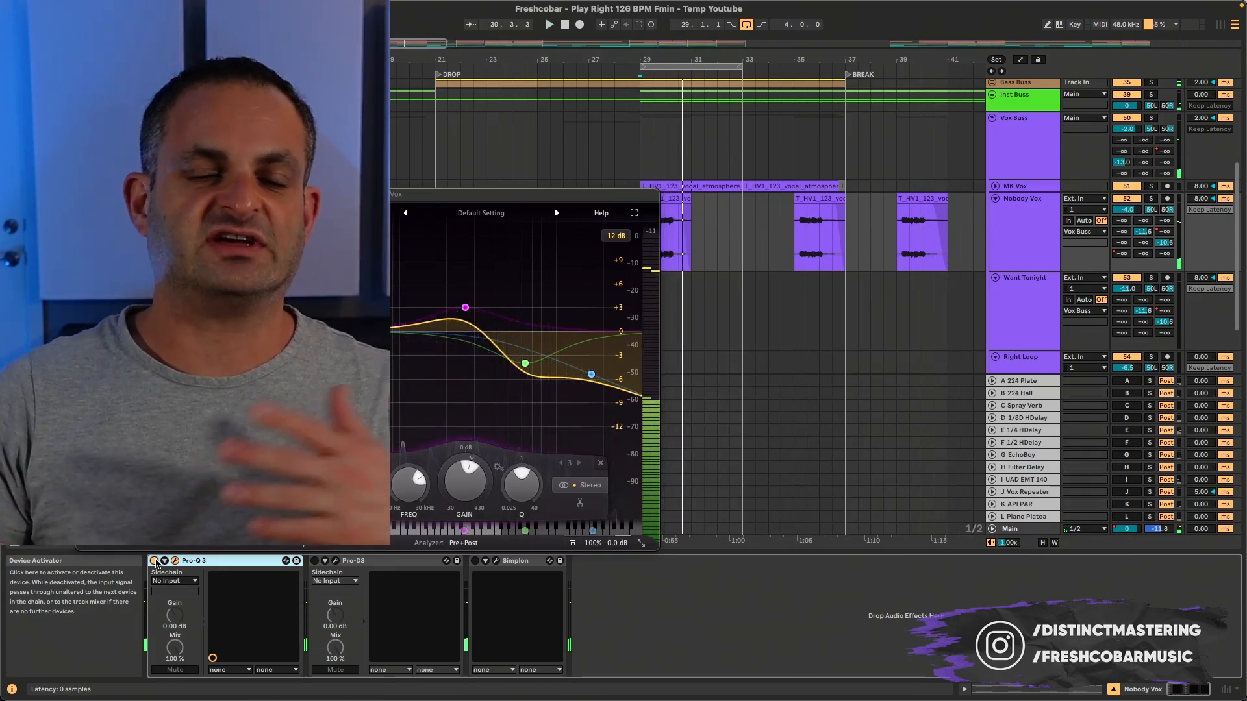
Solo Nobody Vox again and bypass the 16784 Hz and 6331.8 Hz bands in its Pro-Q 3
{"action": "mouse_move", "coordinate": [517, 343]}
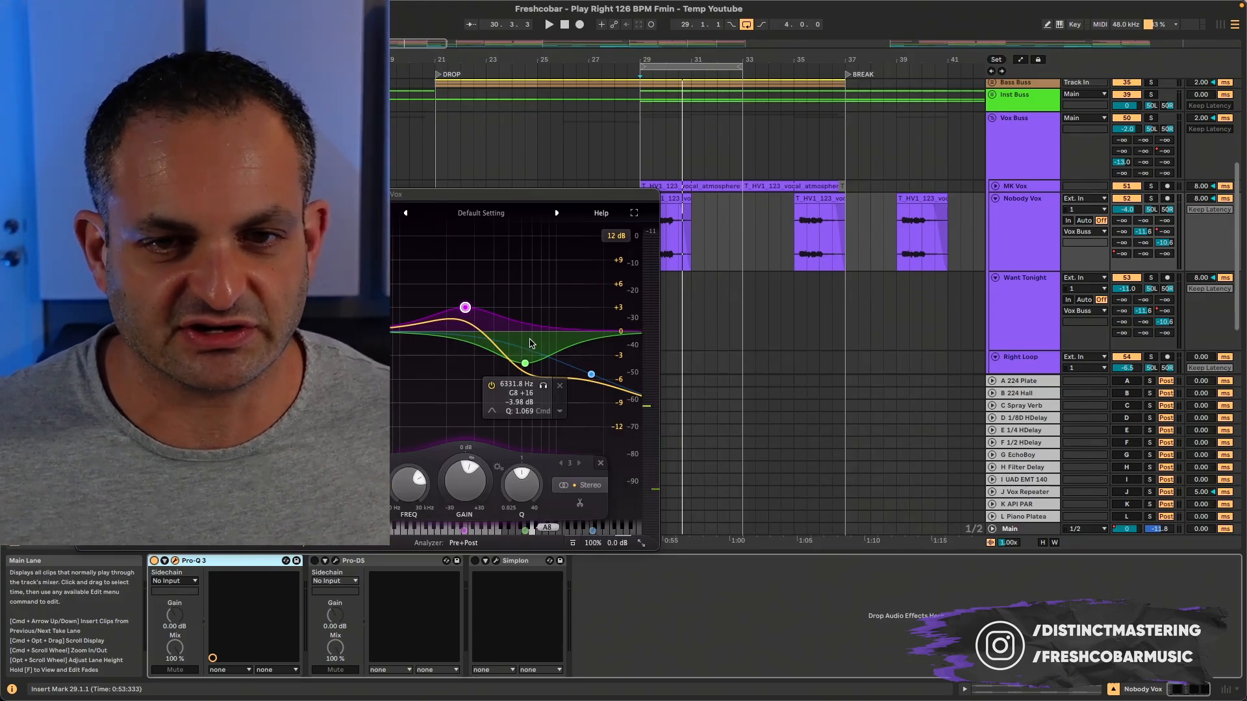
{"action": "left_click", "coordinate": [1151, 199]}
{"action": "mouse_move", "coordinate": [574, 399]}
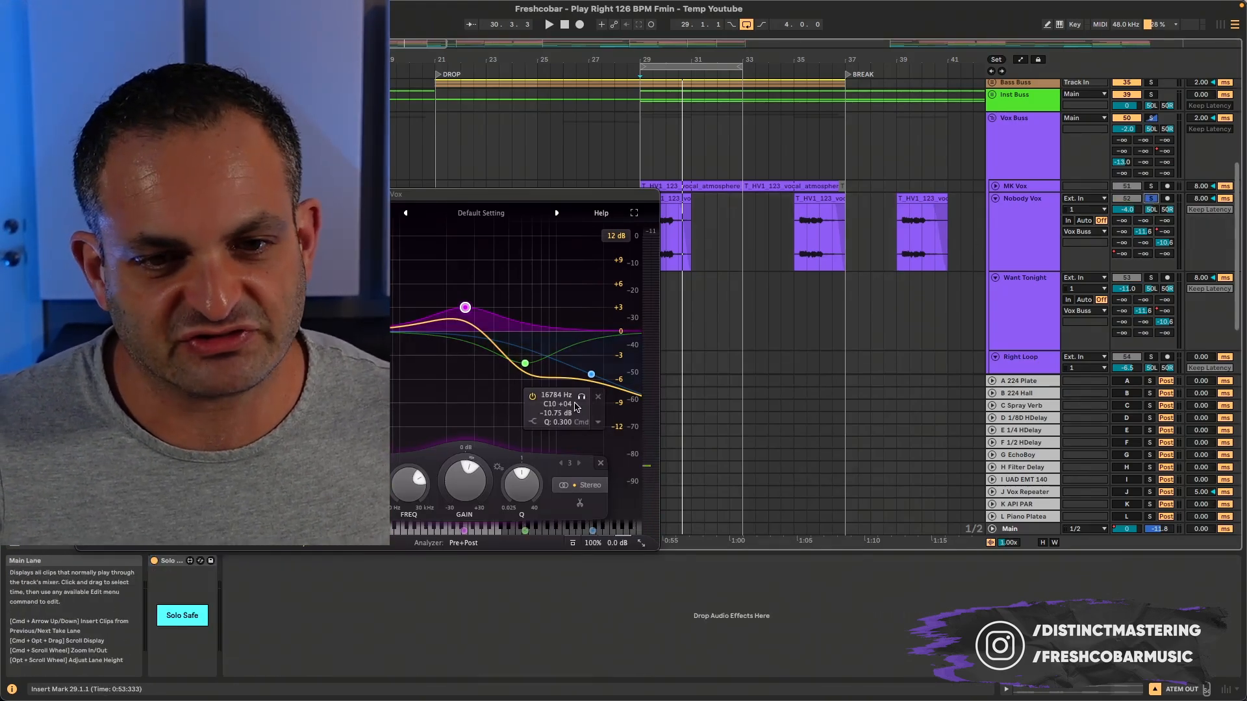
{"action": "left_click", "coordinate": [532, 396]}
{"action": "left_click", "coordinate": [492, 386]}
{"action": "mouse_move", "coordinate": [426, 235]}
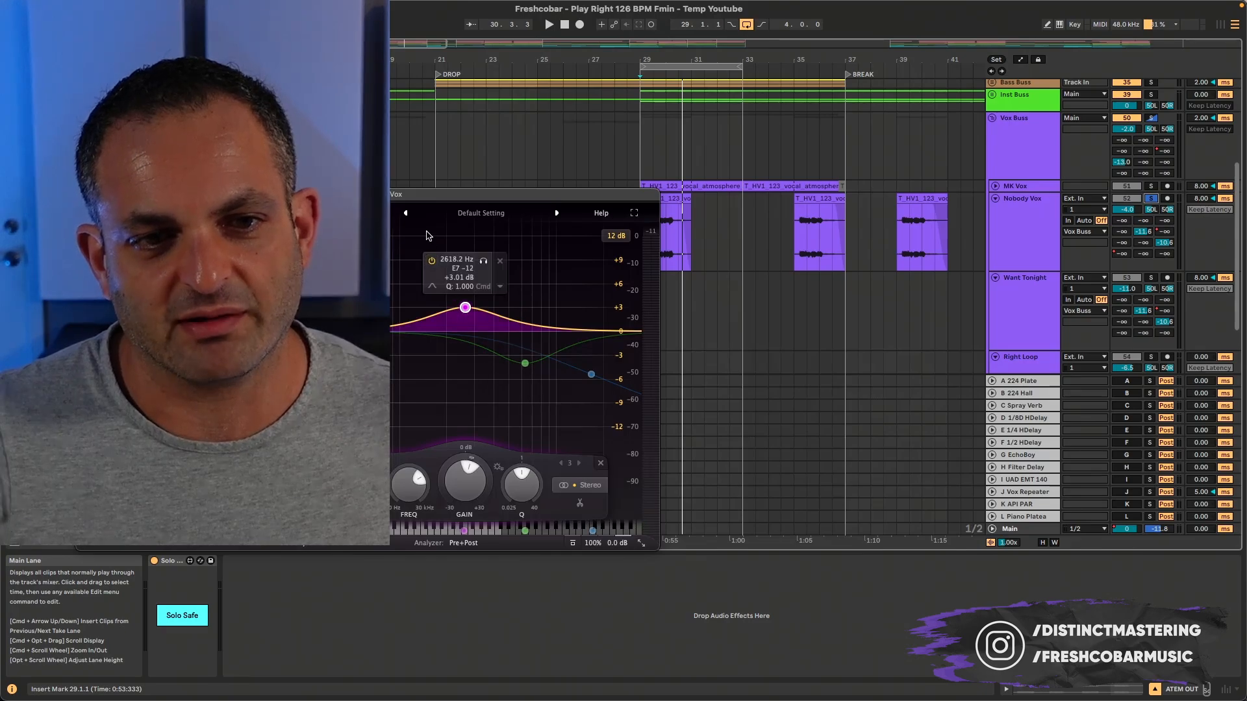
Bypass the 2618.2 Hz band, re-enable the 6331.8 Hz cut, and play the soloed Nobody Vox loop from bar 29
{"action": "left_click", "coordinate": [430, 259]}
{"action": "left_click", "coordinate": [491, 387]}
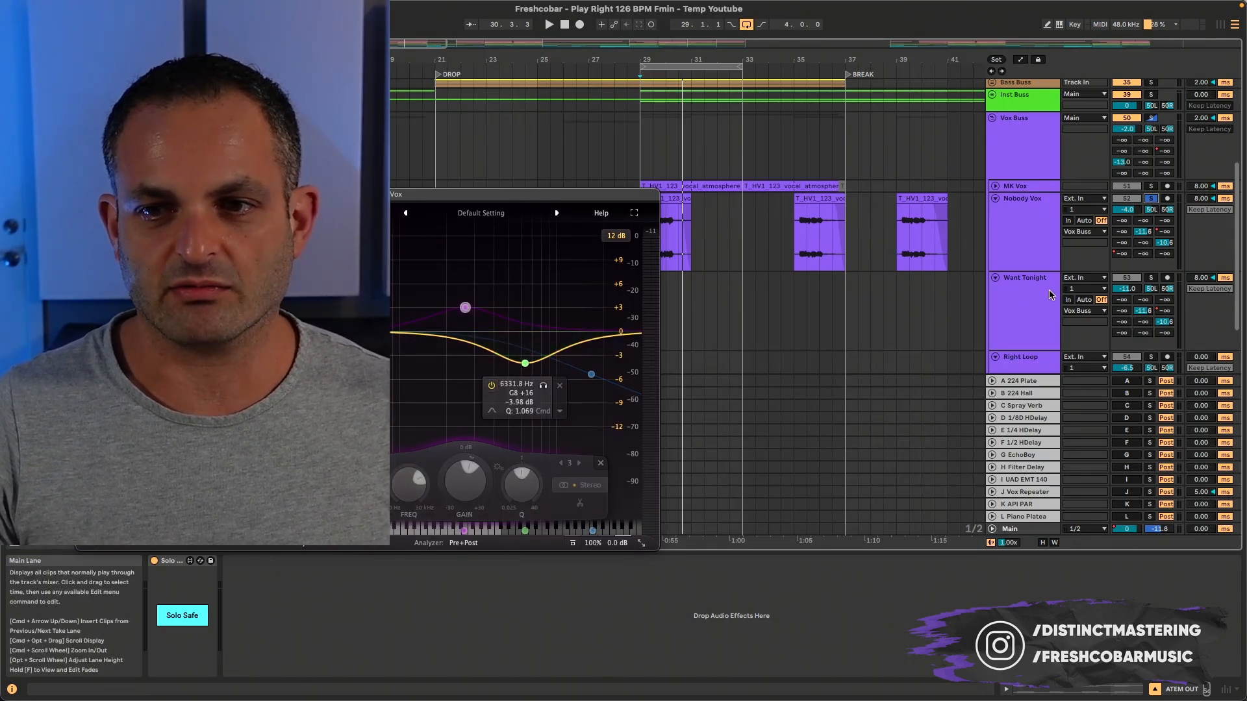
{"action": "left_click", "coordinate": [1027, 224]}
{"action": "key", "text": "space"}
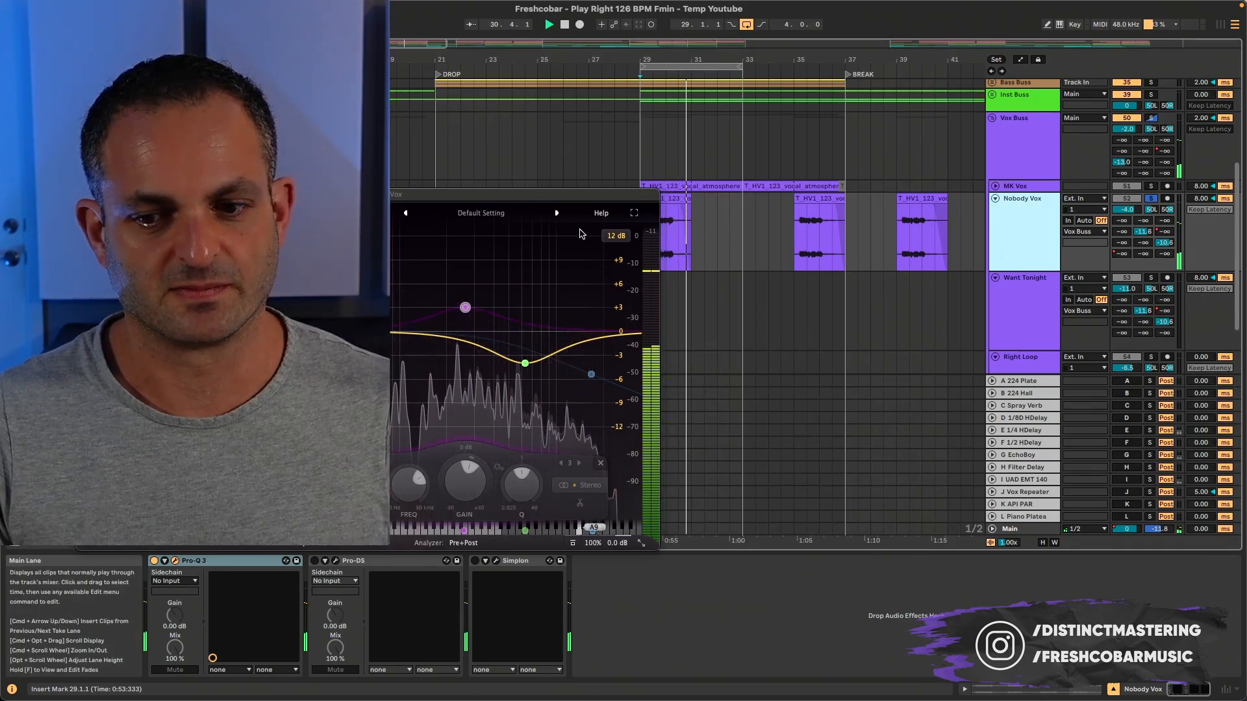
Listen to only the 6331.8 Hz band of Pro-Q 3 on the soloed vocal, then turn band listening off again
{"action": "key", "text": "space"}
{"action": "mouse_move", "coordinate": [525, 364]}
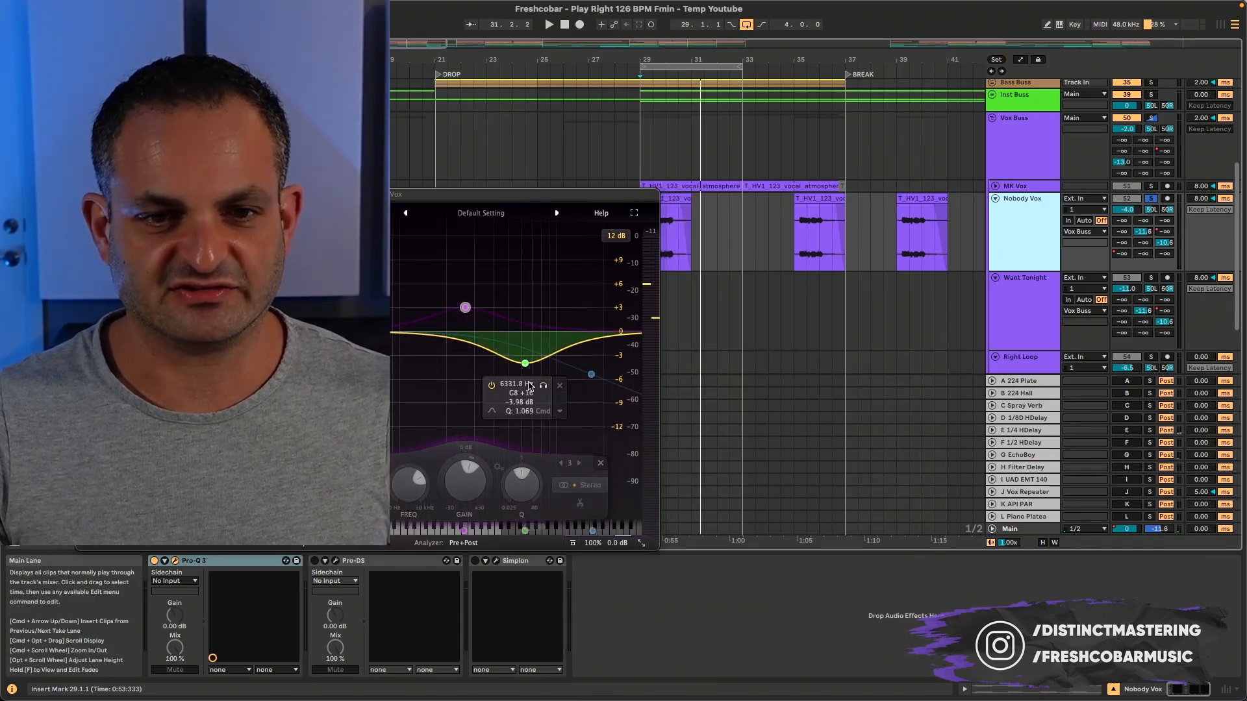
{"action": "left_click", "coordinate": [543, 387]}
{"action": "key", "text": "space"}
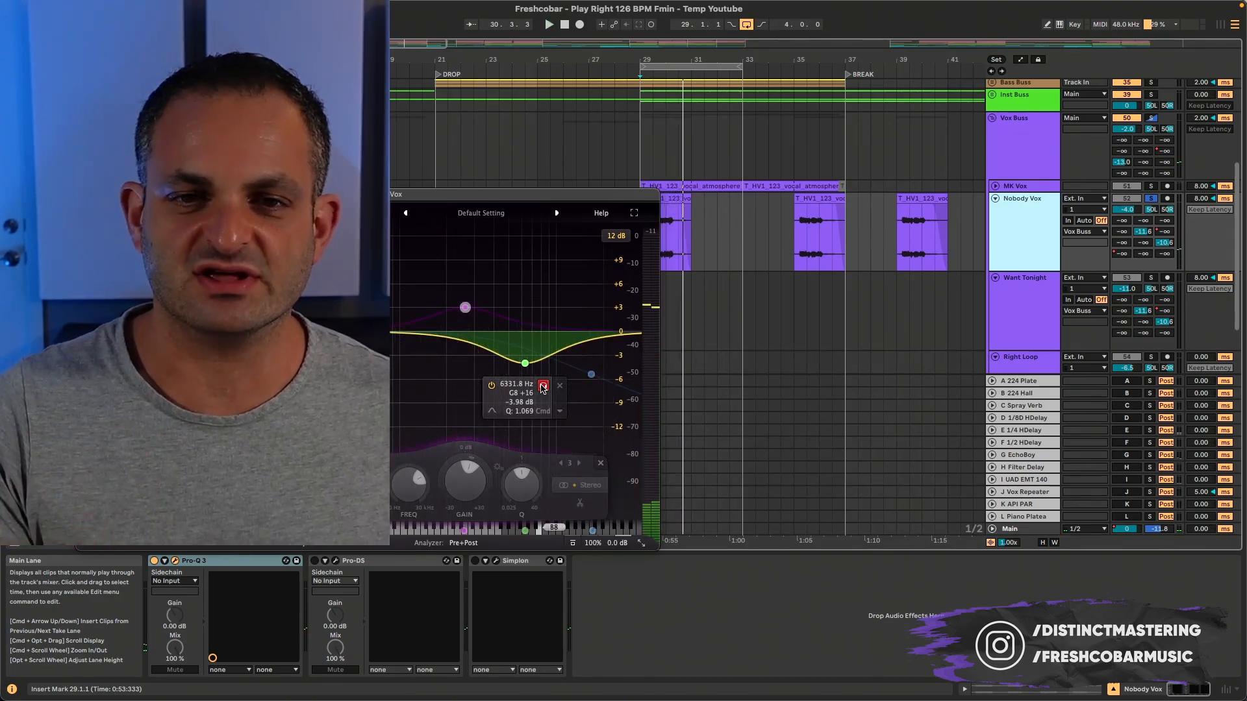
{"action": "left_click", "coordinate": [543, 387]}
Re-enable the 16784 Hz band and play the bar 29 loop with Nobody Vox soloed and in the full mix
{"action": "mouse_move", "coordinate": [591, 375]}
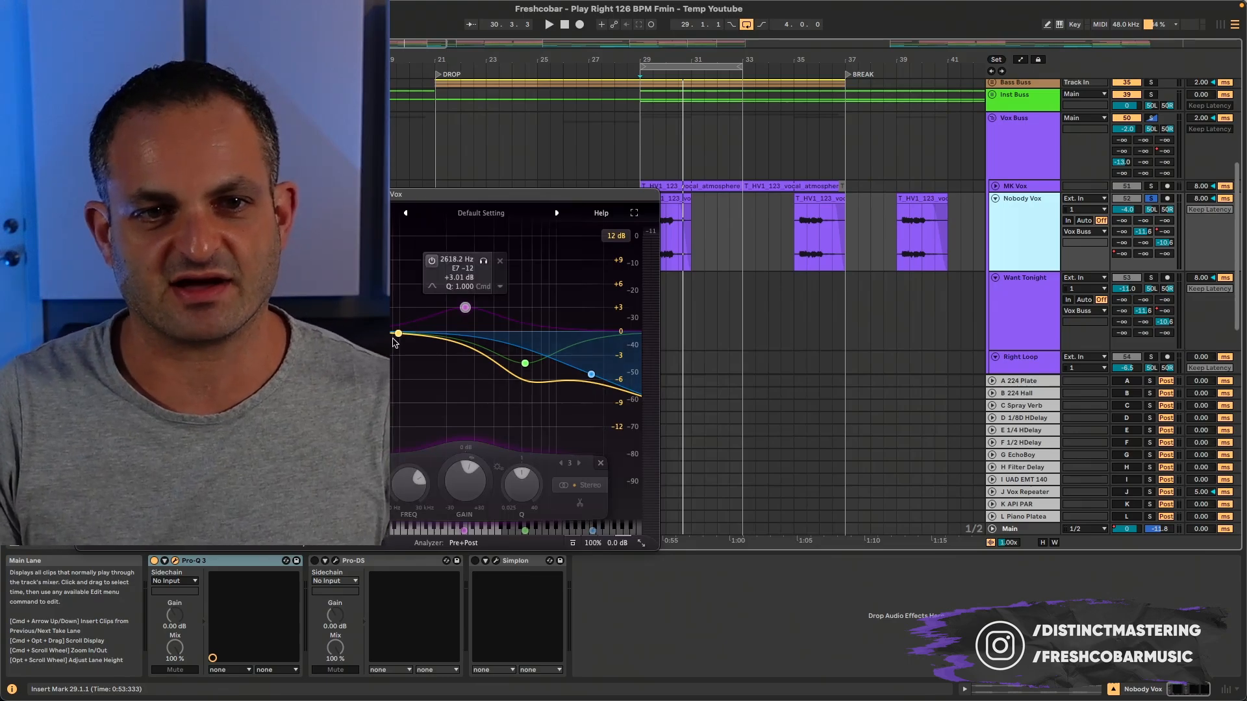
{"action": "mouse_move", "coordinate": [525, 364]}
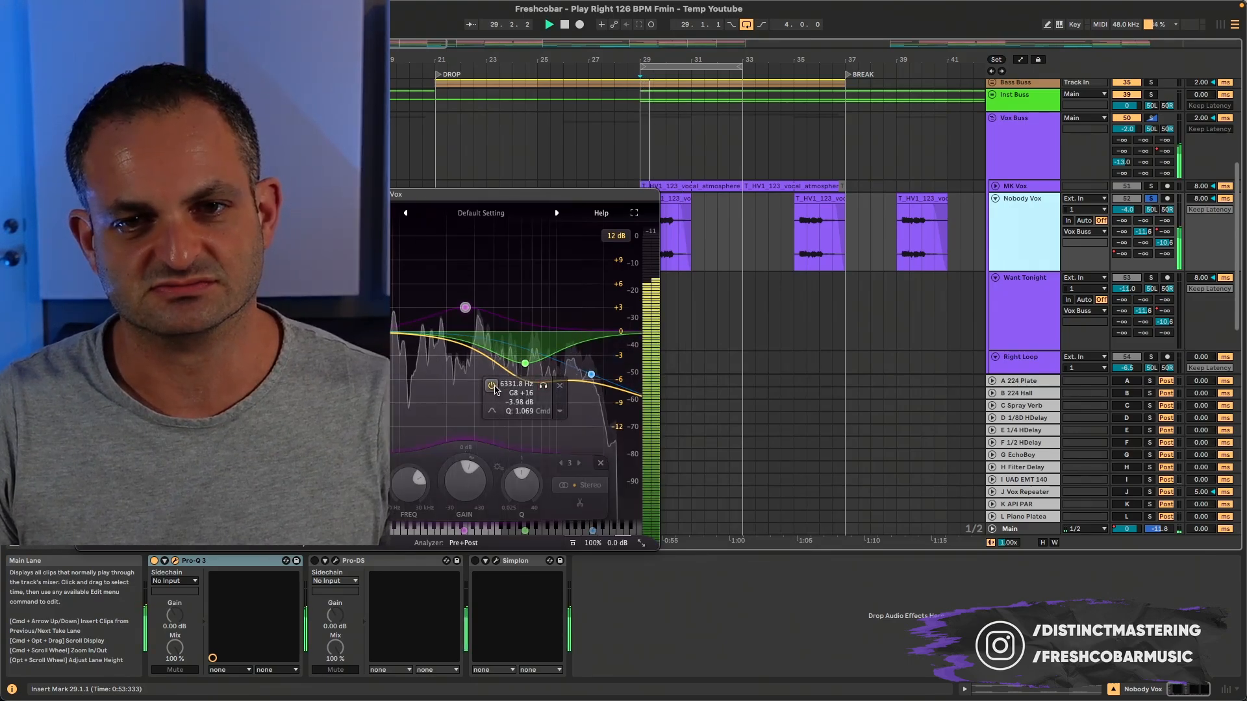
{"action": "key", "text": "space"}
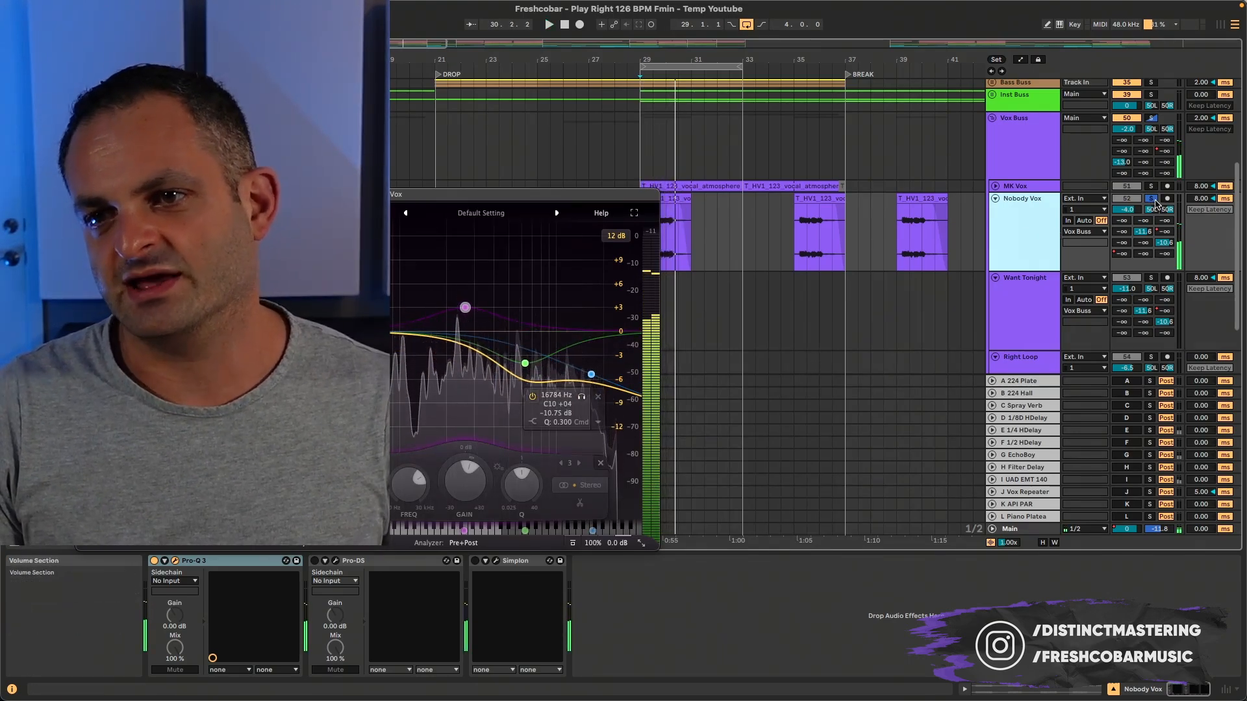
{"action": "left_click", "coordinate": [1150, 200]}
{"action": "key", "text": "space"}
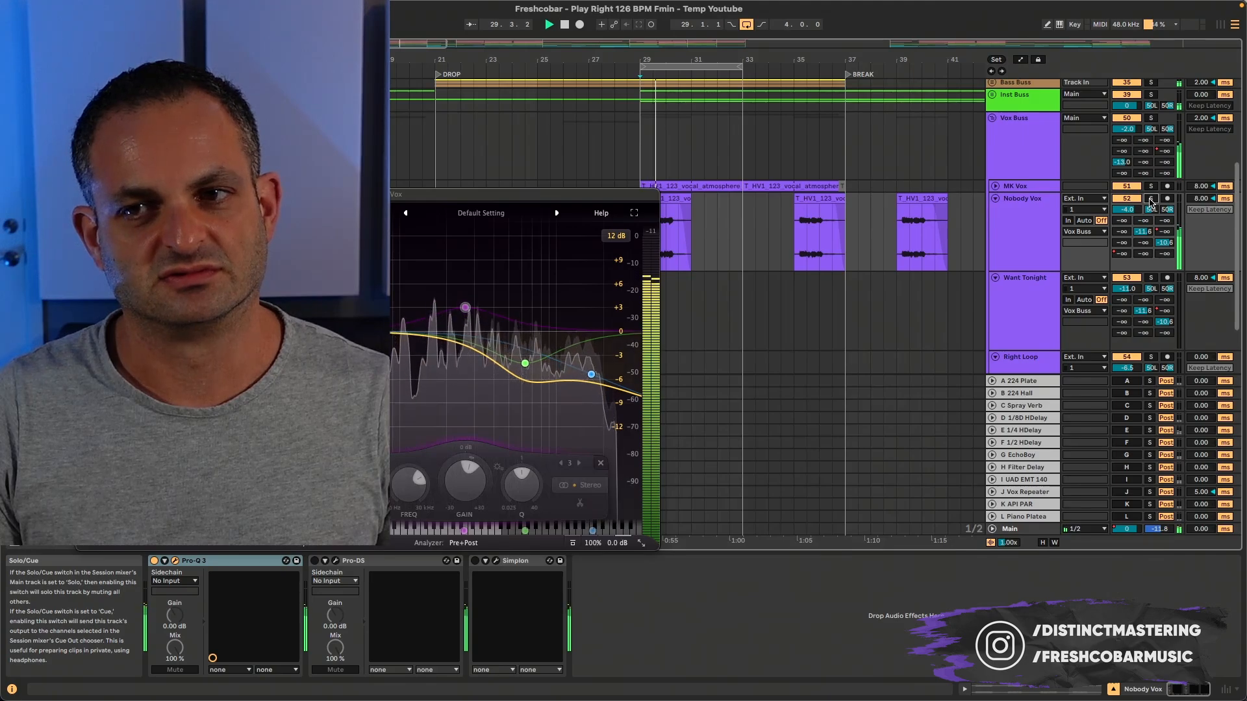
{"action": "key", "text": "space"}
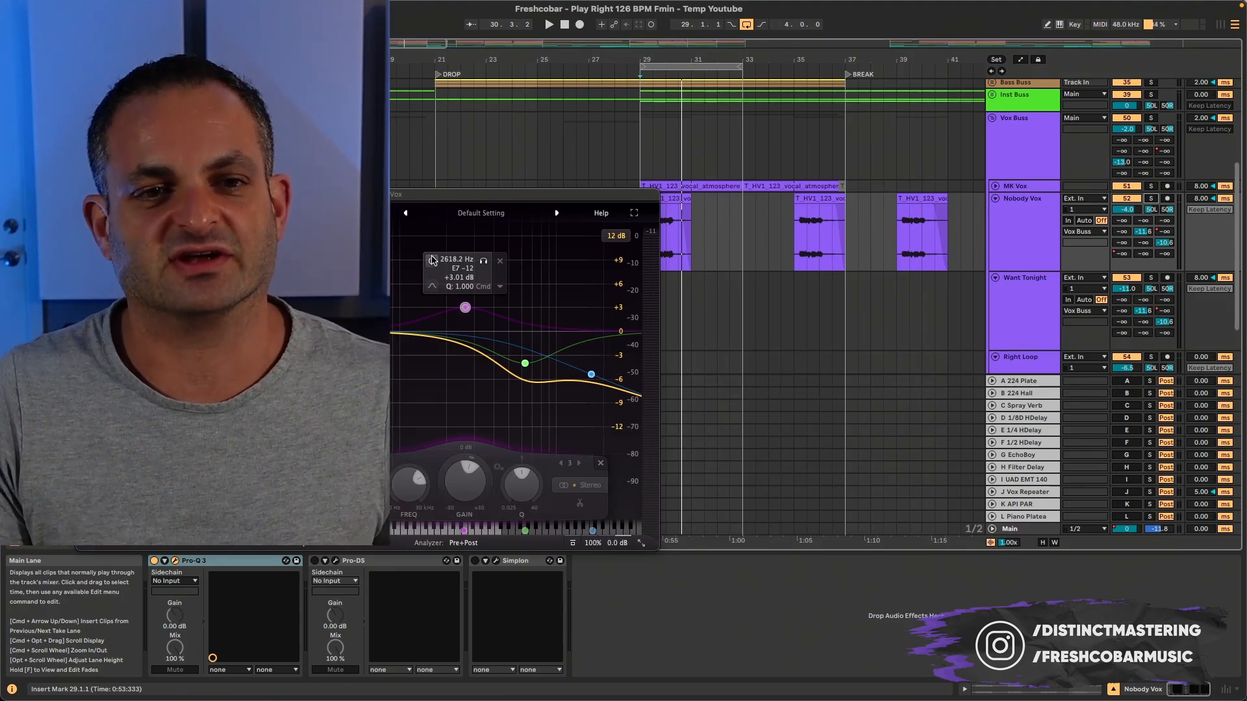
Re-enable the 2618.2 Hz boost in Pro-Q 3 and play the bar 29 loop in the full mix
{"action": "left_click", "coordinate": [432, 259]}
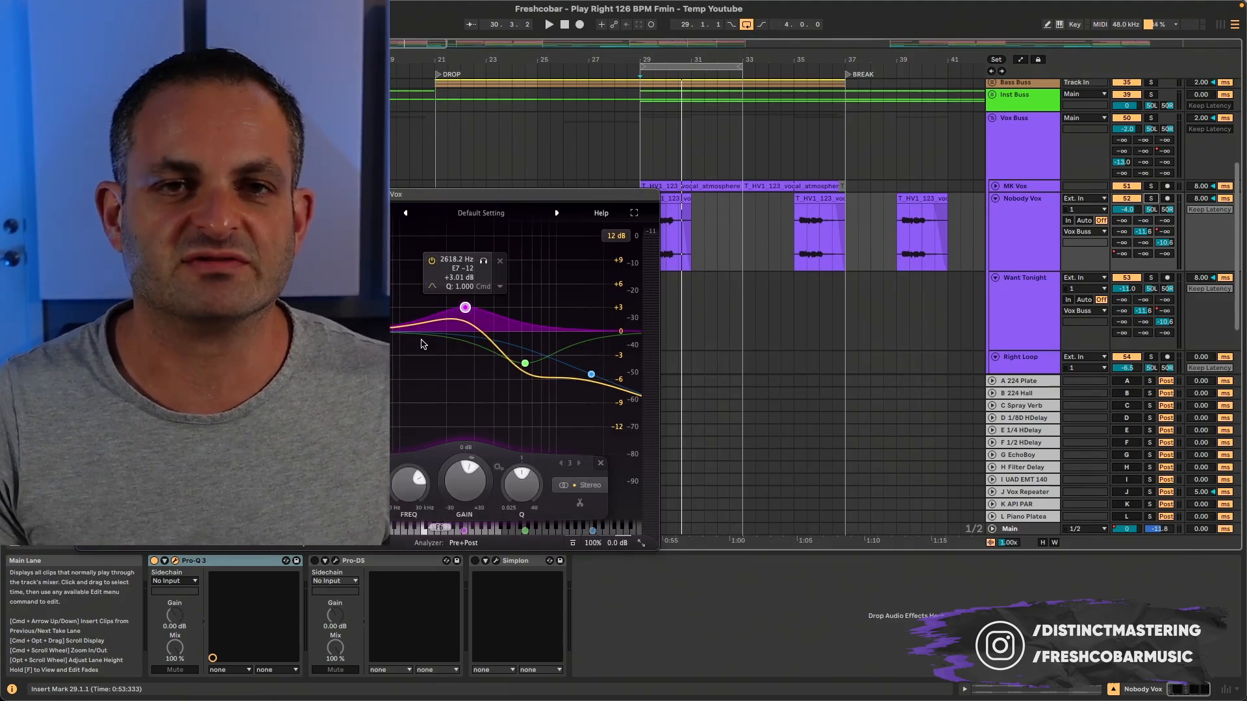
{"action": "key", "text": "space"}
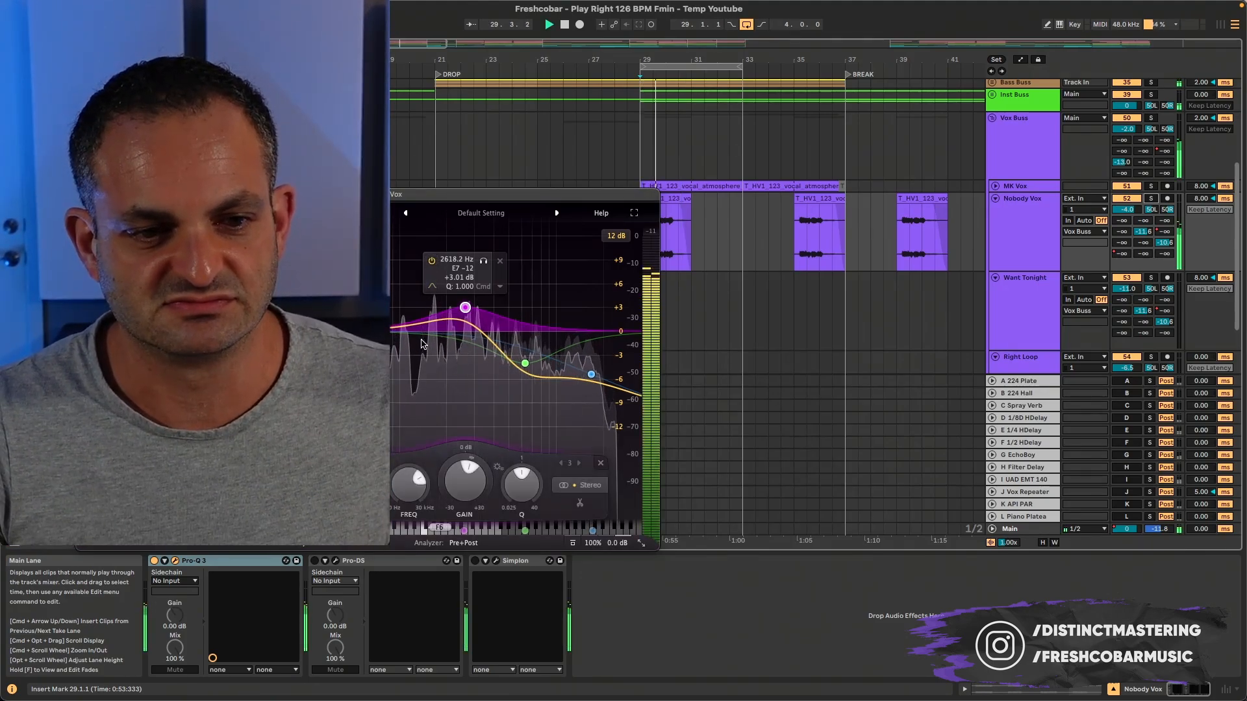
{"action": "mouse_move", "coordinate": [414, 353]}
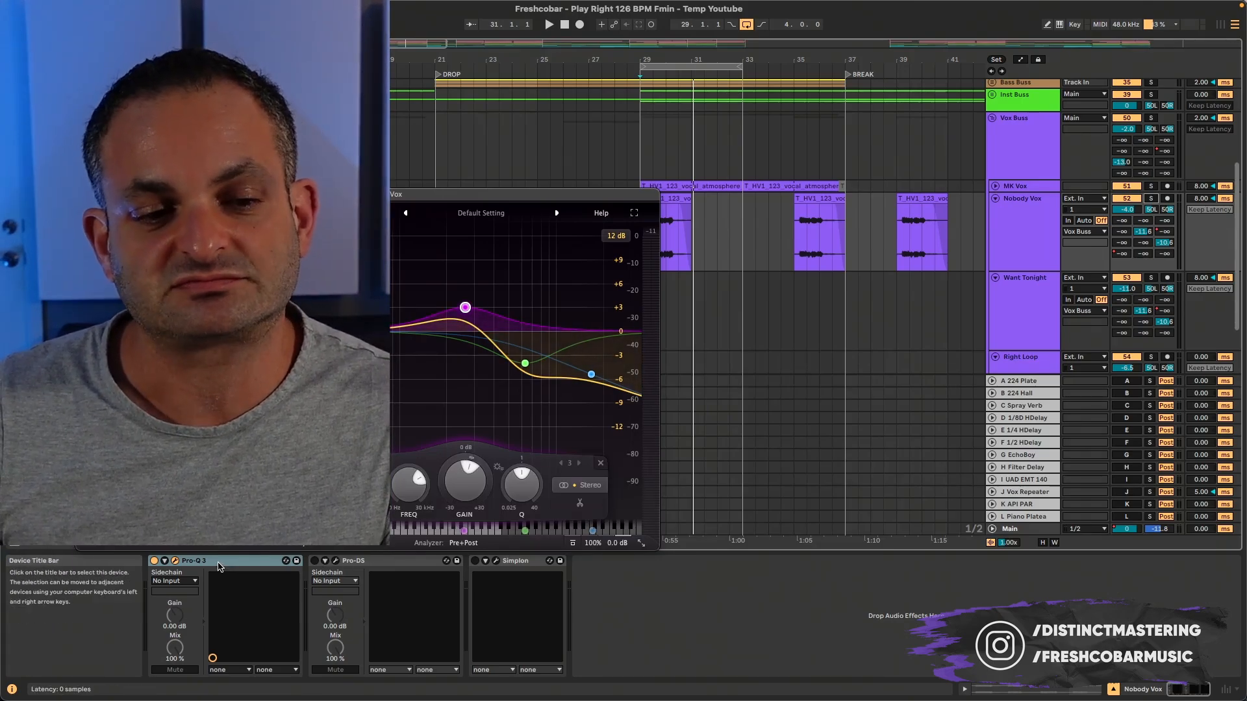
Activate Pro-DS on Nobody Vox, open its window and move it fully into view, and close the Pro-Q 3 window
{"action": "left_click", "coordinate": [315, 561]}
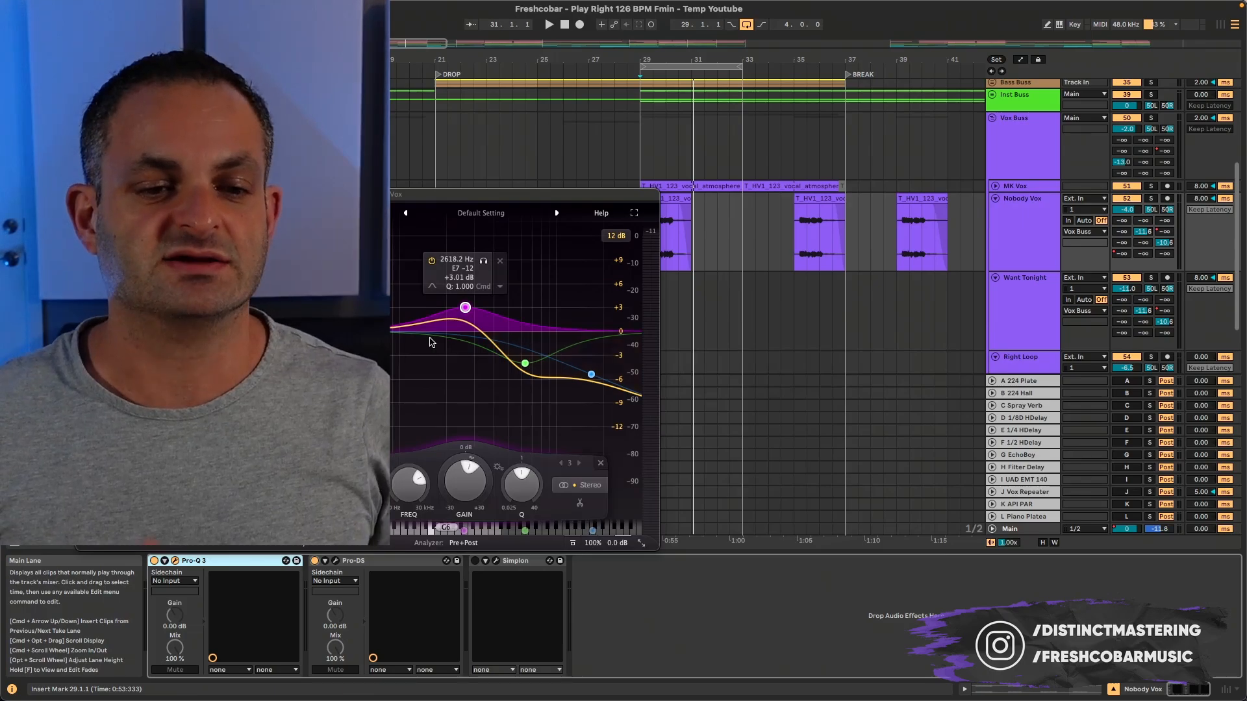
{"action": "left_click", "coordinate": [335, 561]}
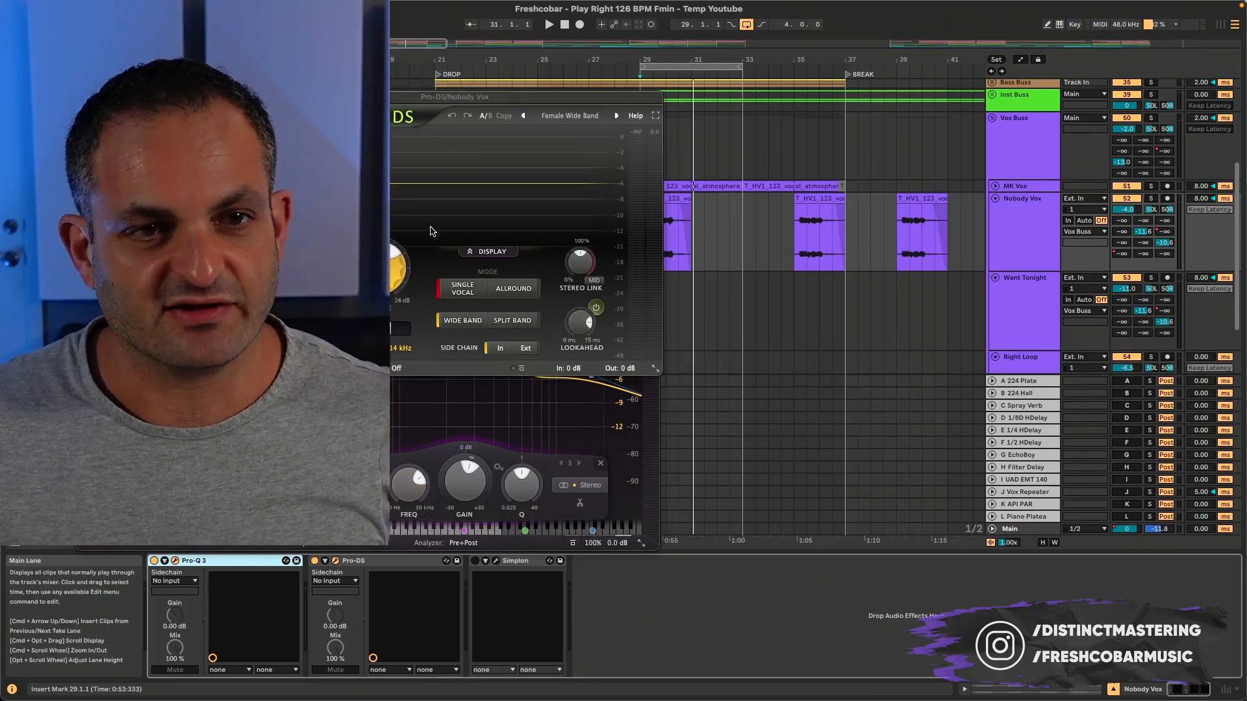
{"action": "left_click_drag", "start_coordinate": [410, 102], "coordinate": [524, 222]}
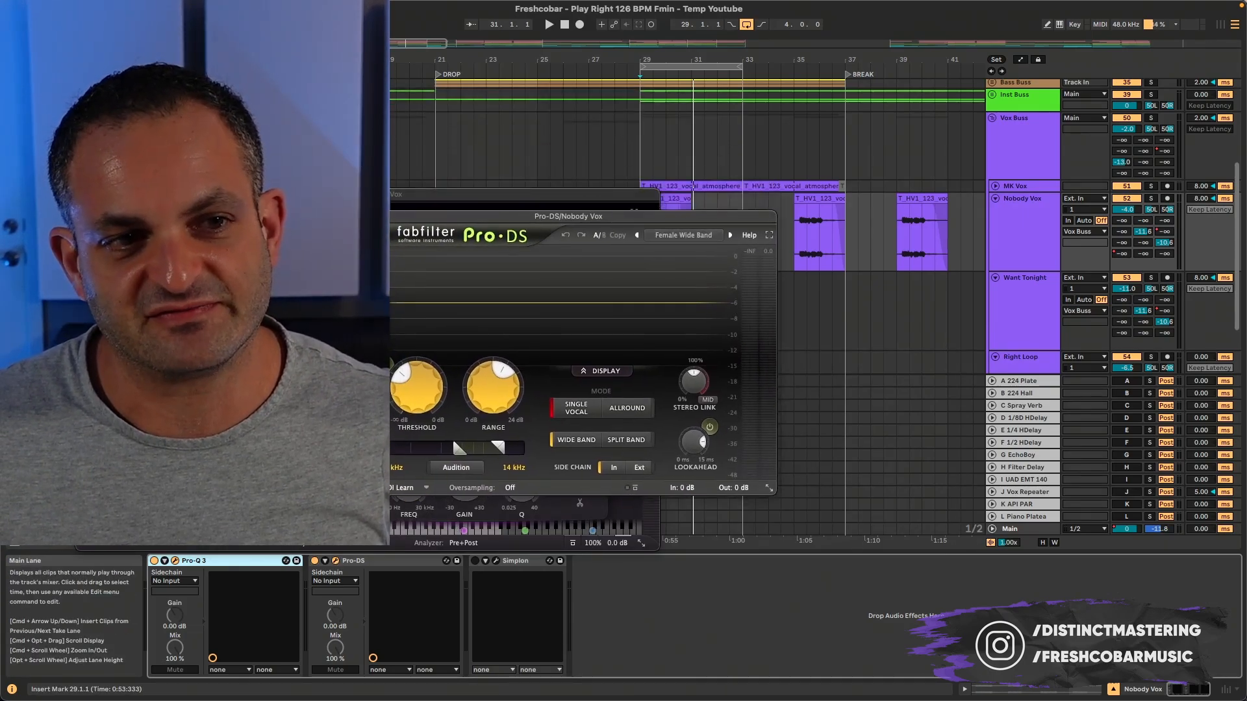
{"action": "left_click", "coordinate": [85, 195]}
{"action": "mouse_move", "coordinate": [423, 392]}
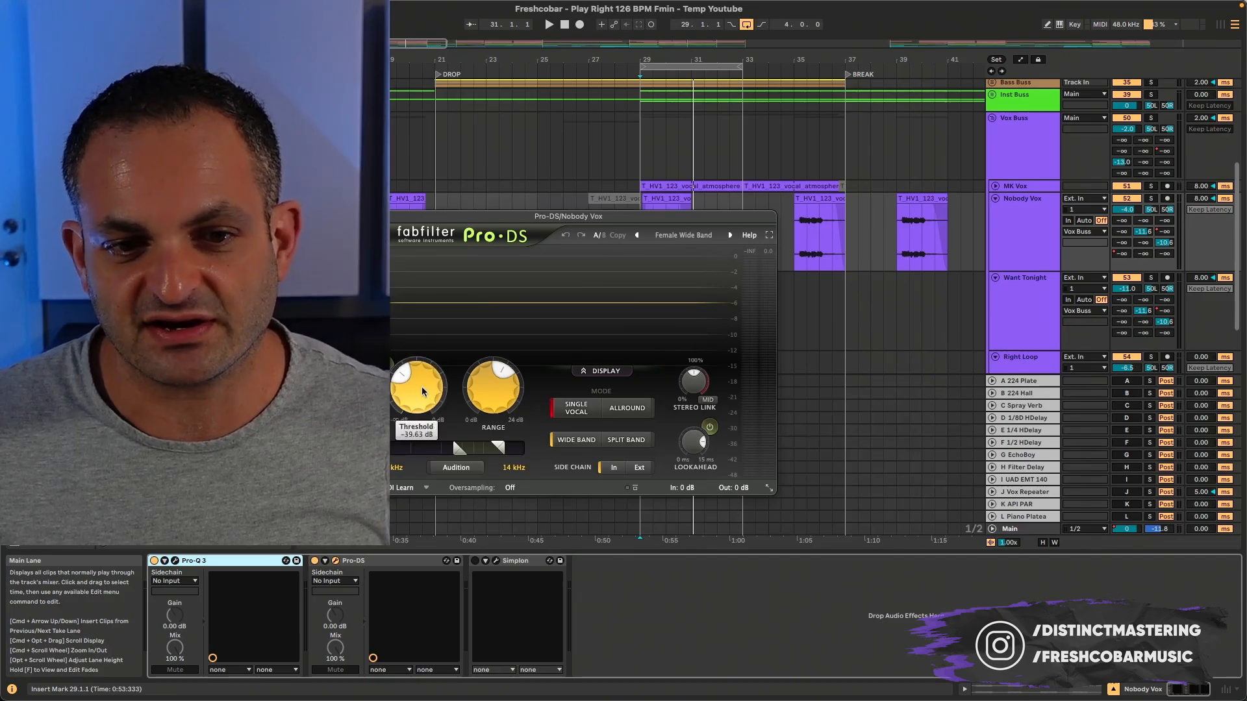
Play the bar 29 loop in the full mix and toggle Pro-DS Audition on and off
{"action": "key", "text": "space"}
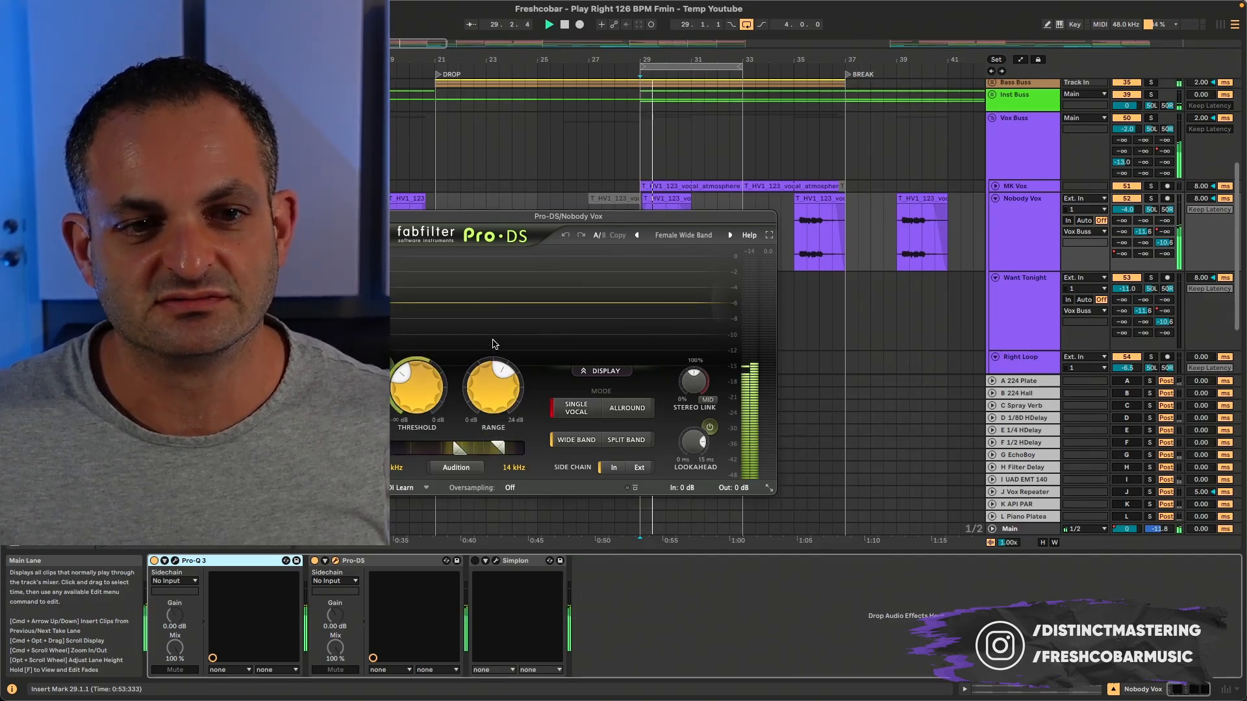
{"action": "left_click", "coordinate": [451, 468]}
{"action": "key", "text": "space"}
{"action": "left_click", "coordinate": [451, 471]}
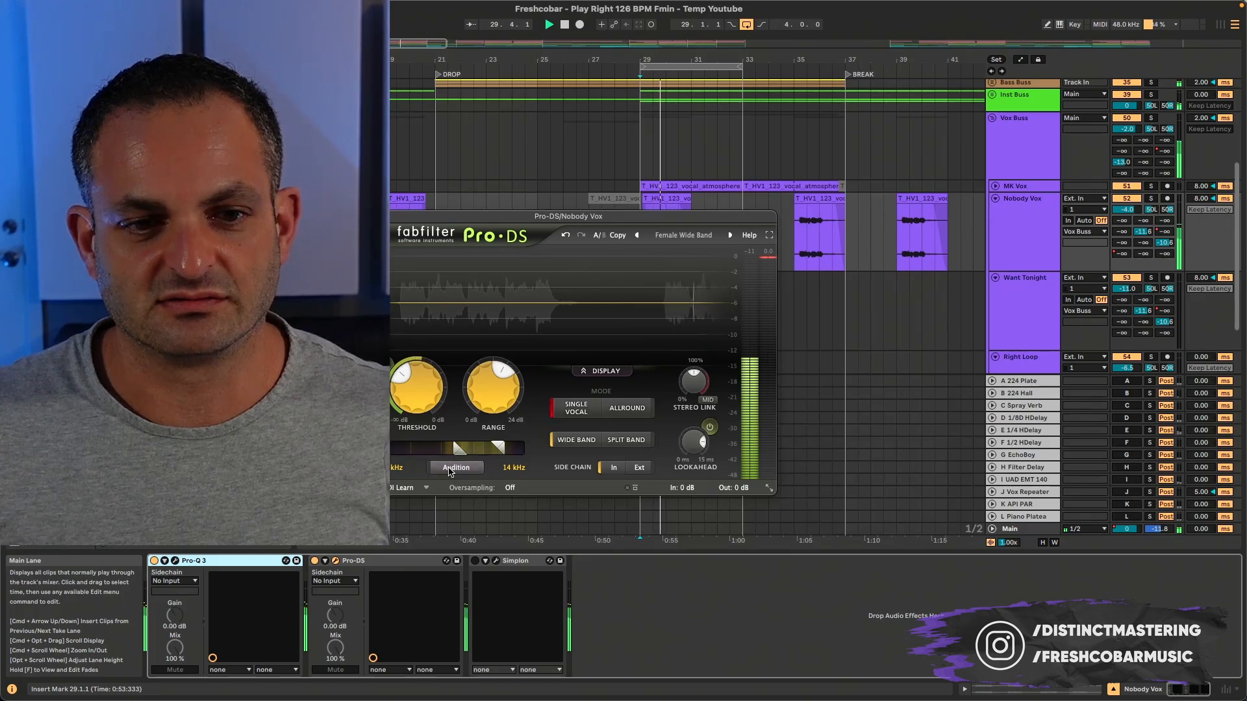
{"action": "key", "text": "space"}
Solo Nobody Vox and play its loop with Pro-DS Audition on and off
{"action": "left_click", "coordinate": [1151, 199]}
{"action": "key", "text": "space"}
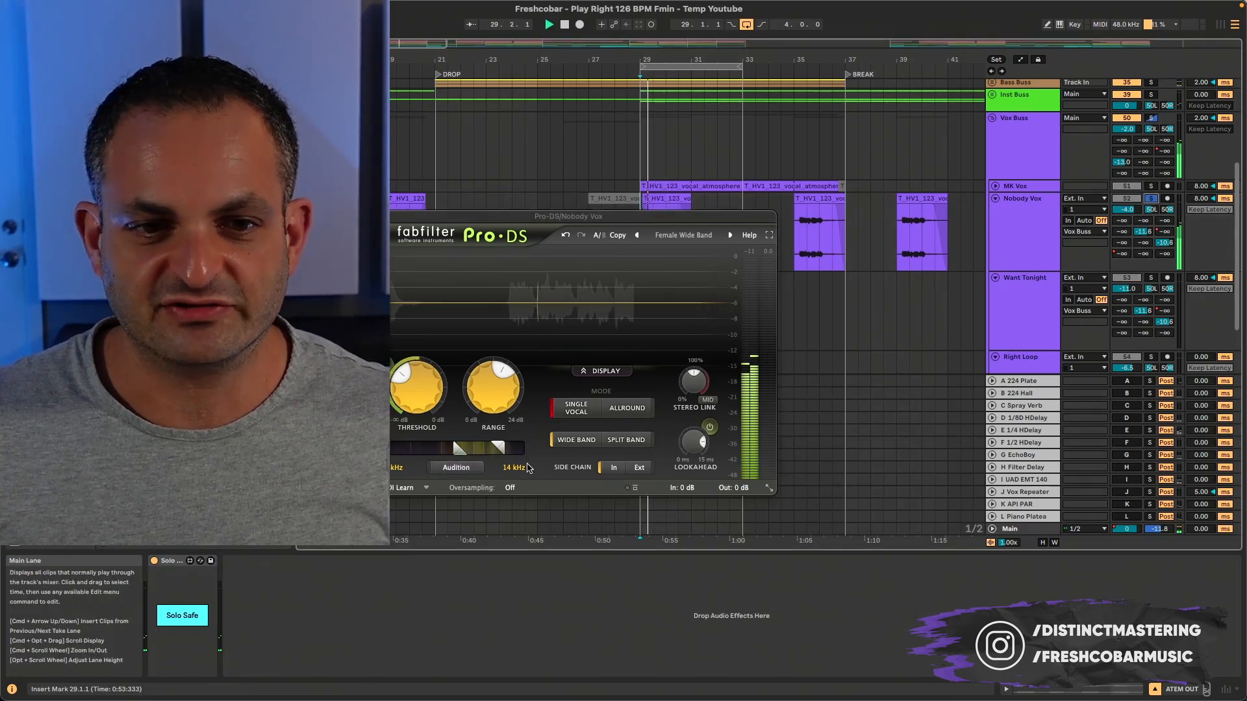
{"action": "left_click", "coordinate": [461, 470]}
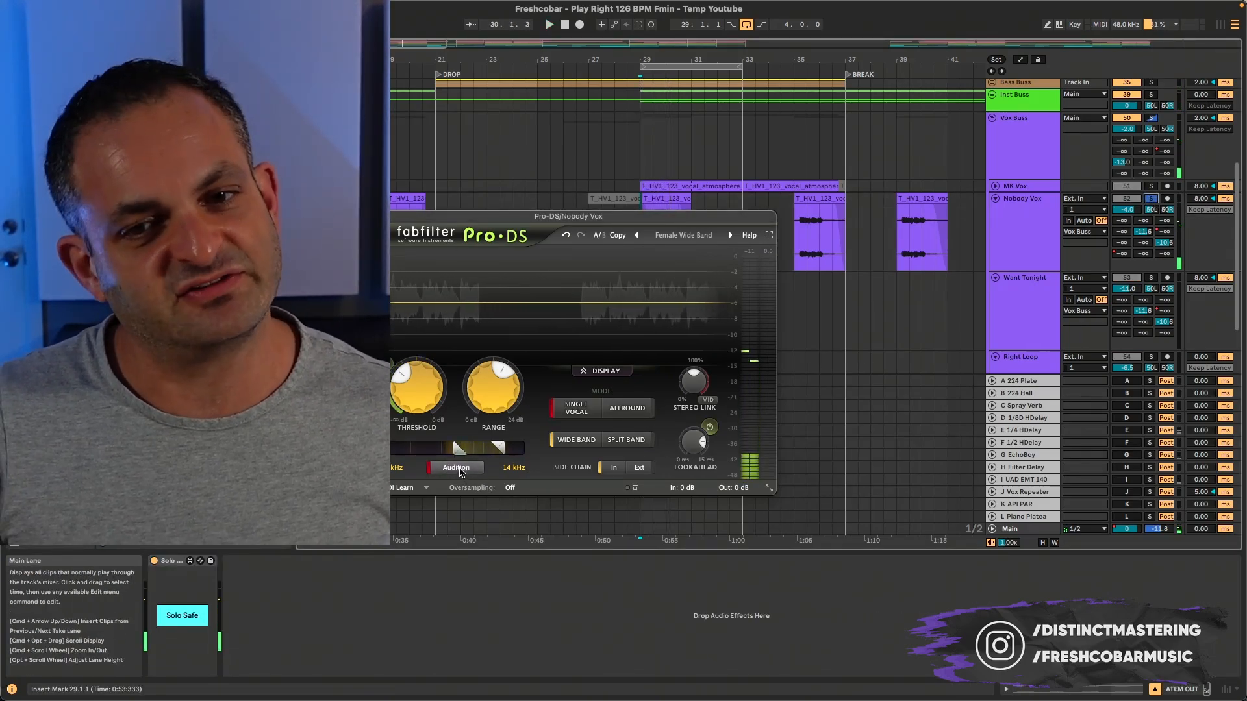
{"action": "left_click", "coordinate": [460, 470]}
{"action": "key", "text": "space"}
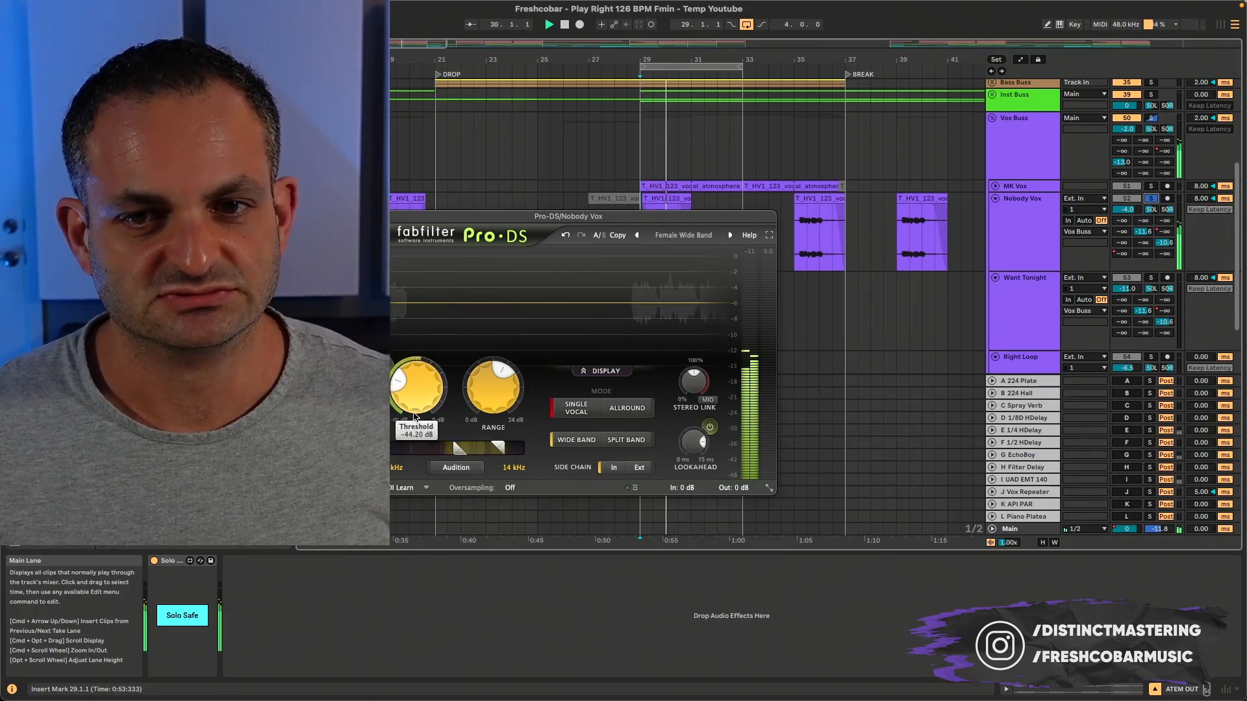
Try a lower Pro-DS threshold on the soloed Nobody Vox loop, and undo the threshold change
{"action": "left_click_drag", "start_coordinate": [414, 397], "coordinate": [402, 448]}
{"action": "key", "text": "space"}
{"action": "key", "text": "space"}
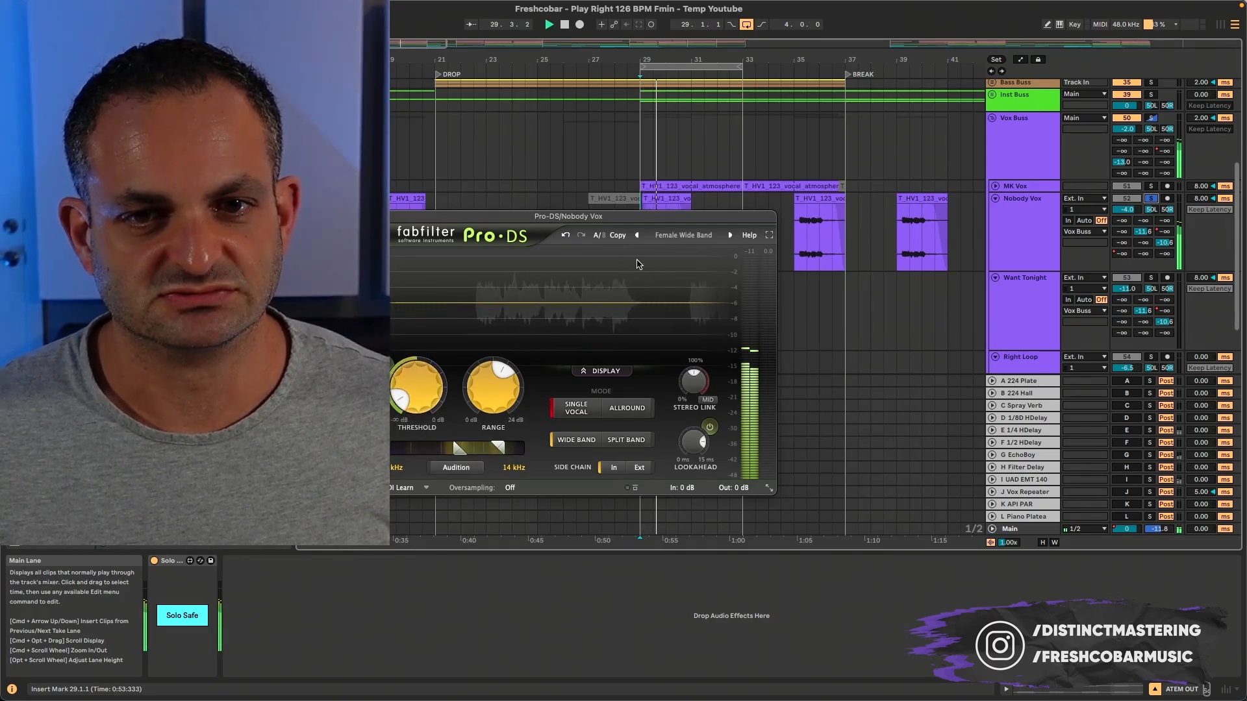
{"action": "left_click", "coordinate": [566, 236]}
{"action": "key", "text": "space"}
{"action": "key", "text": "space"}
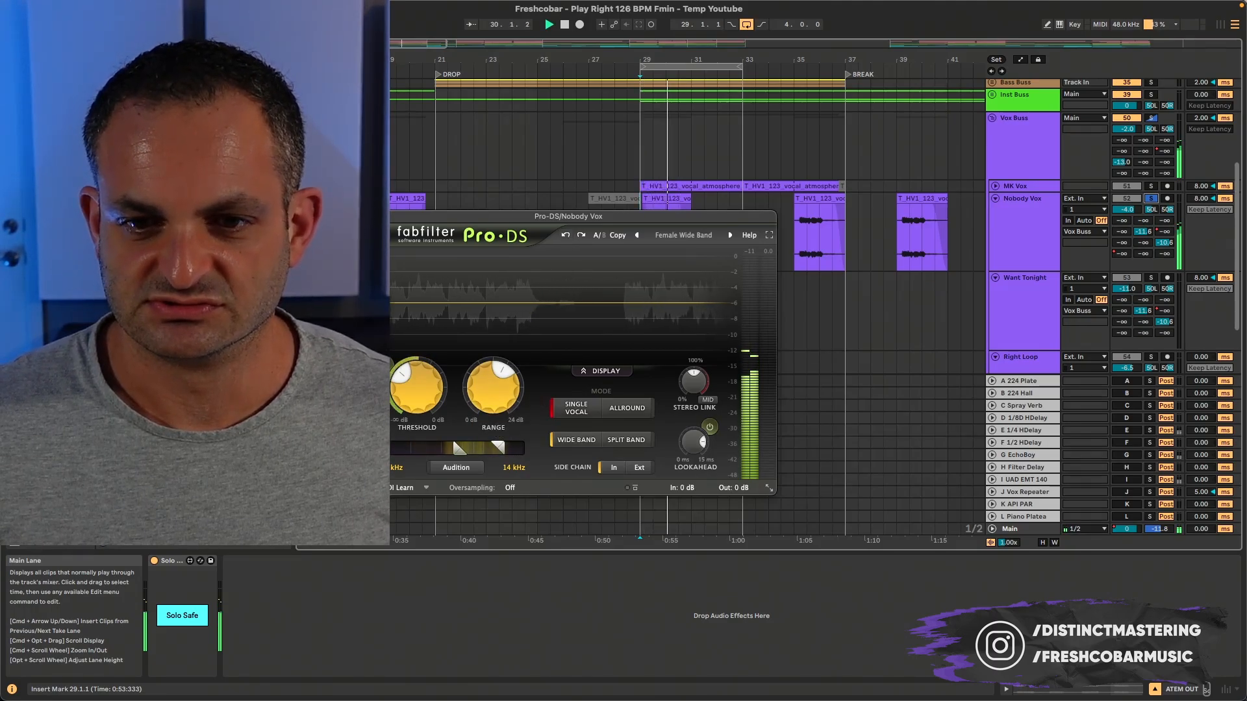
{"action": "key", "text": "space"}
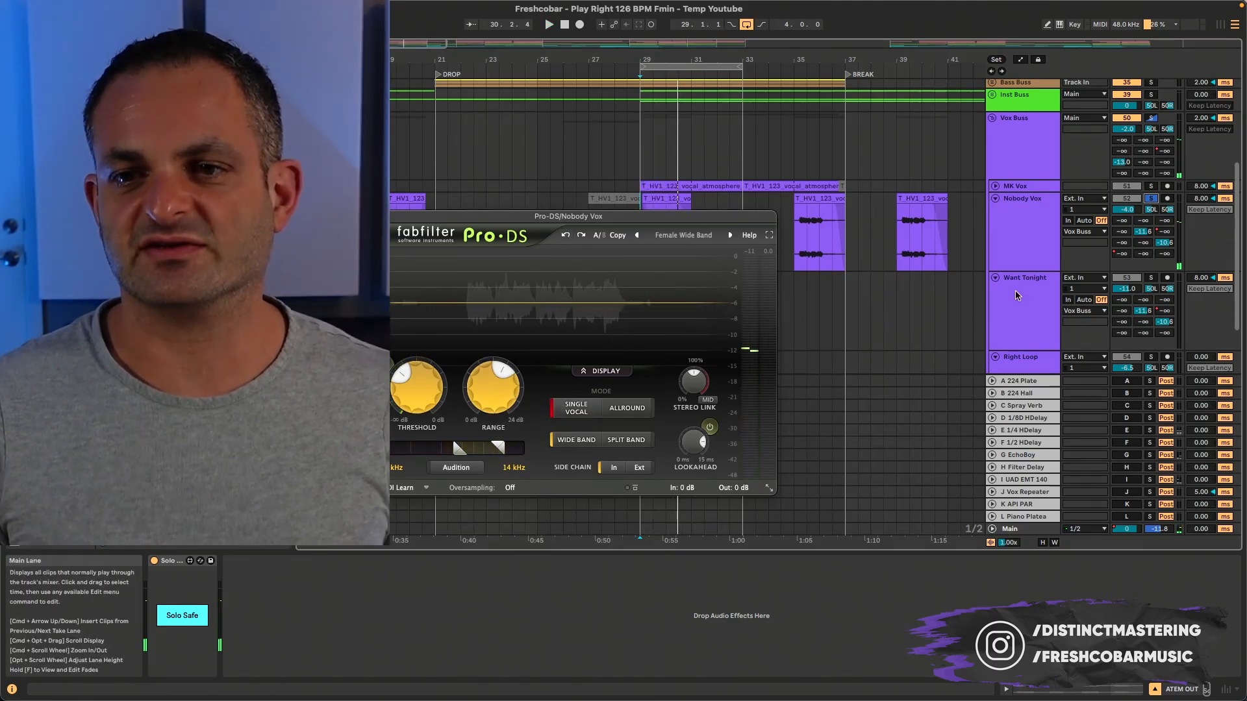
Compare the soloed Nobody Vox loop with Pro-Q 3 active and bypassed while Pro-DS stays on
{"action": "left_click", "coordinate": [1022, 242]}
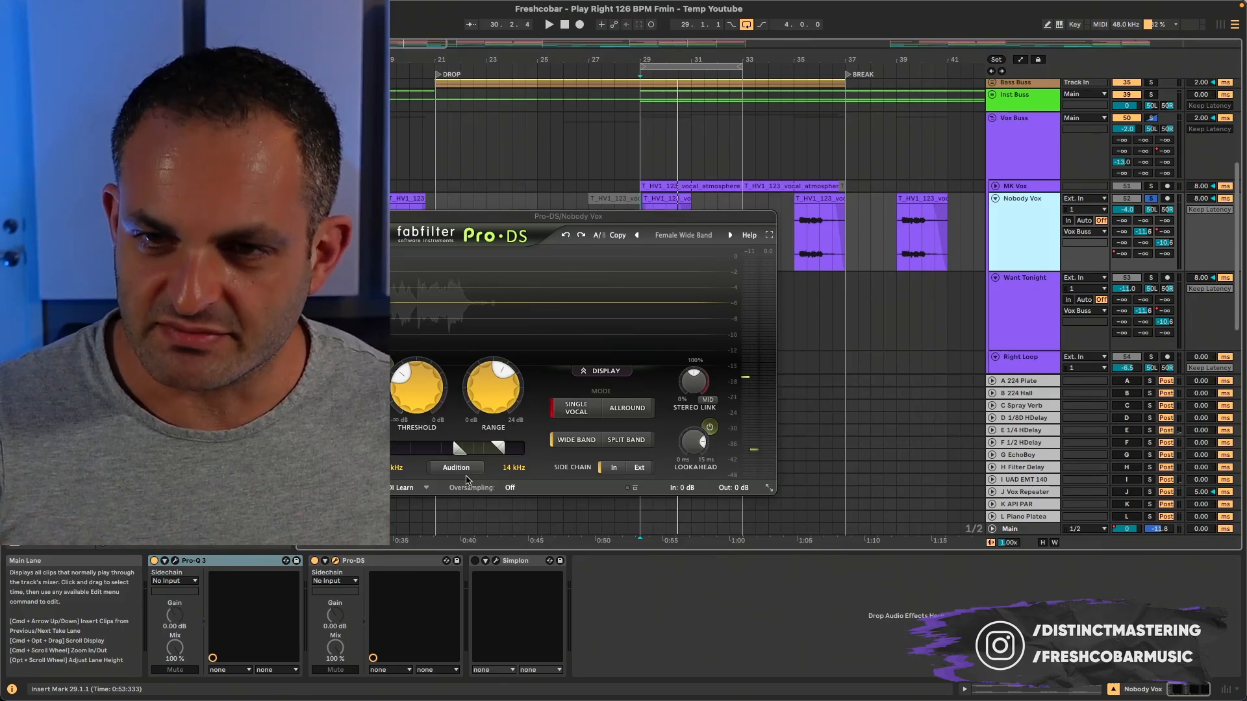
{"action": "left_click", "coordinate": [325, 561]}
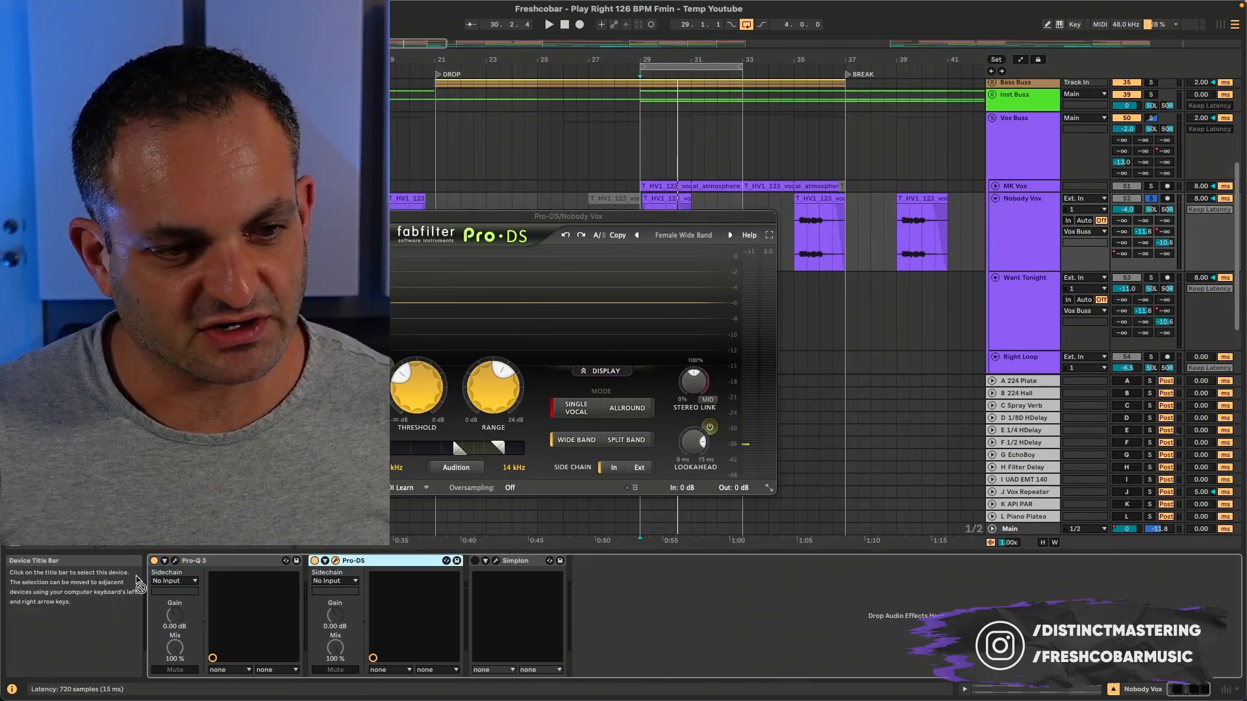
{"action": "key", "text": "space"}
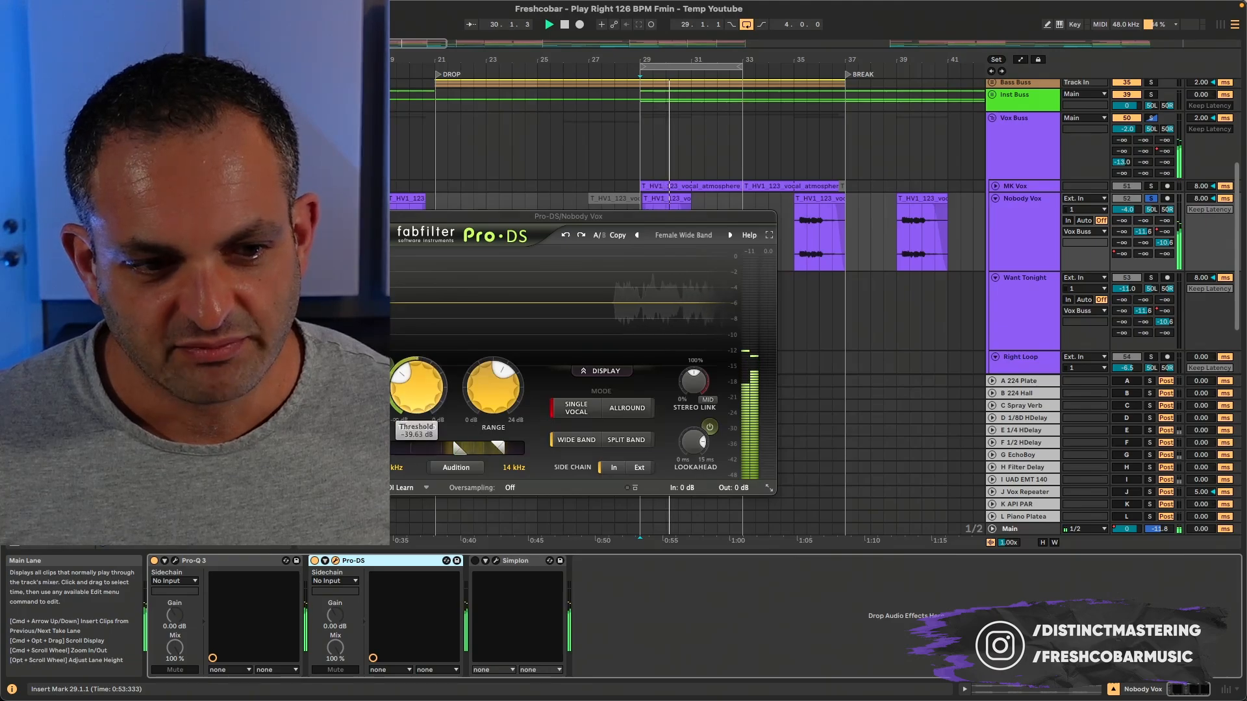
{"action": "left_click", "coordinate": [187, 562]}
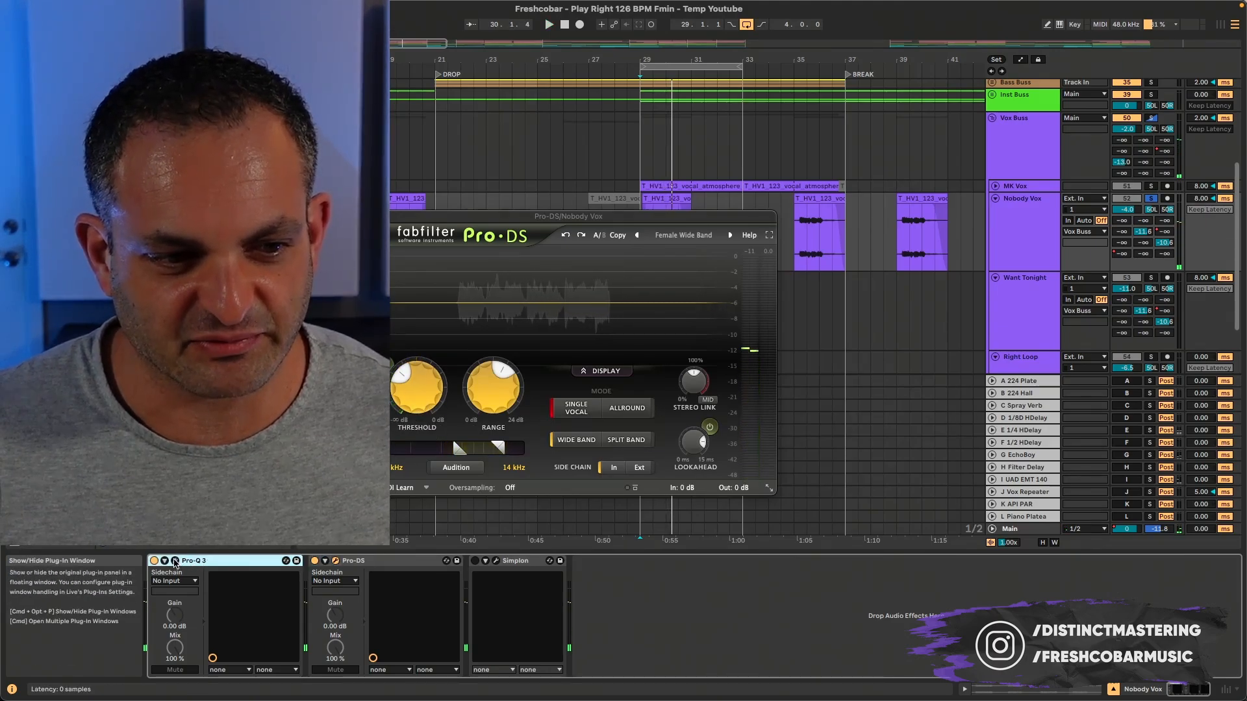
{"action": "left_click", "coordinate": [154, 561]}
{"action": "key", "text": "space"}
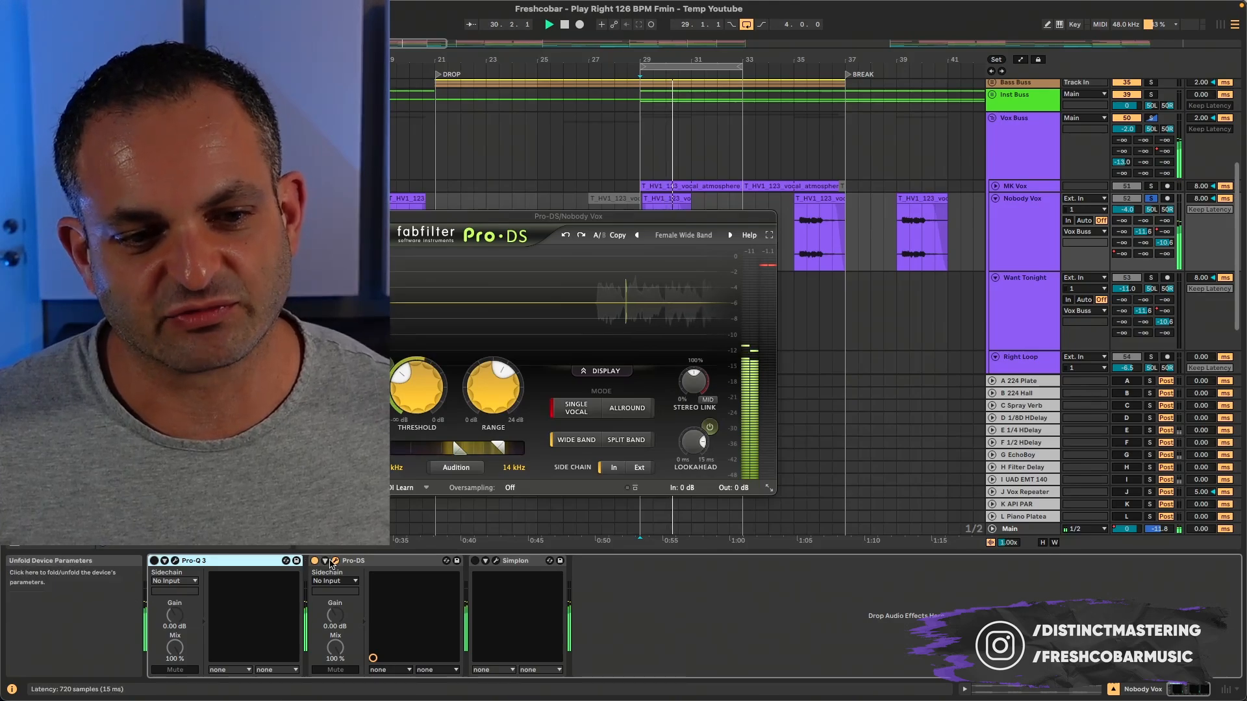
{"action": "key", "text": "space"}
{"action": "key", "text": "space"}
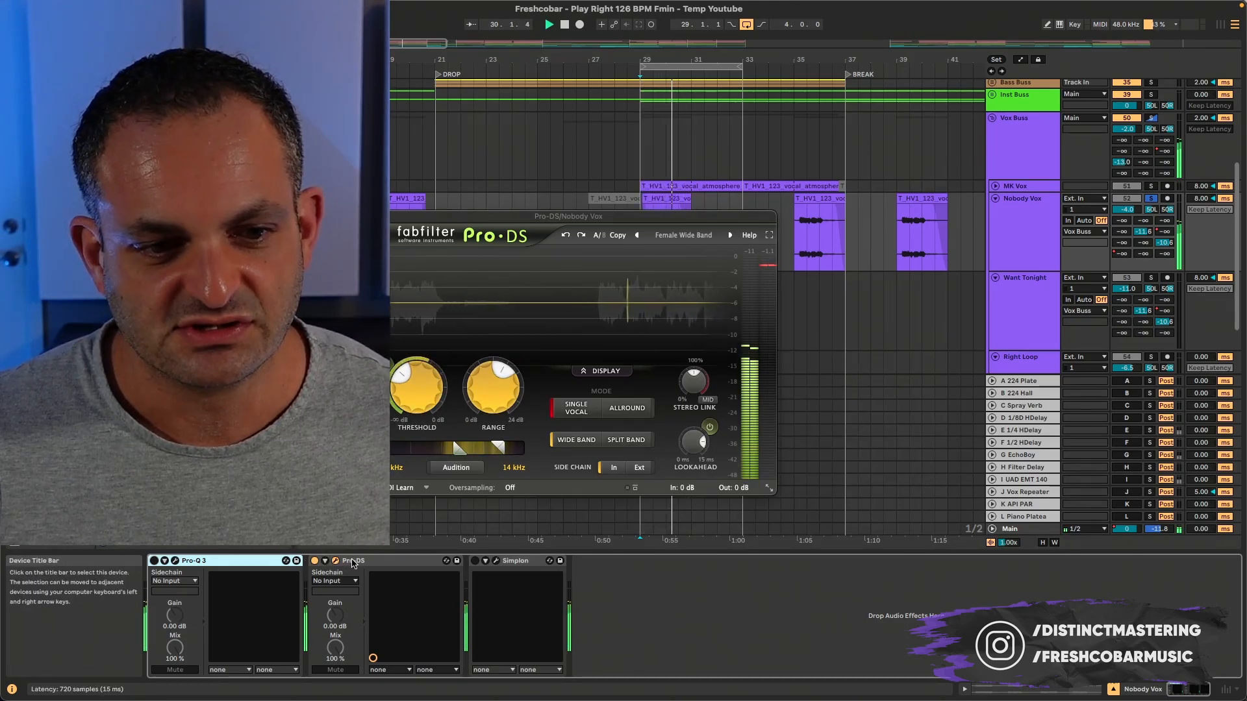
Move Pro-DS ahead of Pro-Q 3 in the Nobody Vox device chain and activate Simplon
{"action": "left_click_drag", "start_coordinate": [354, 562], "coordinate": [172, 578]}
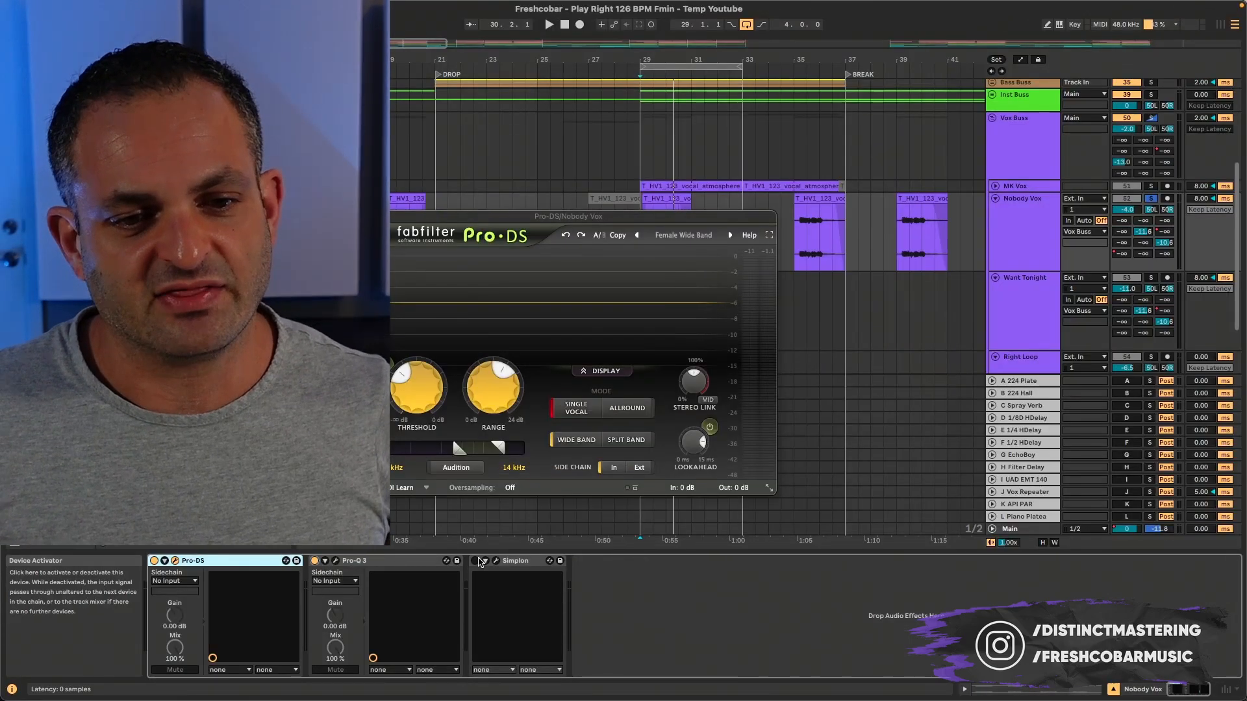
{"action": "left_click", "coordinate": [475, 562]}
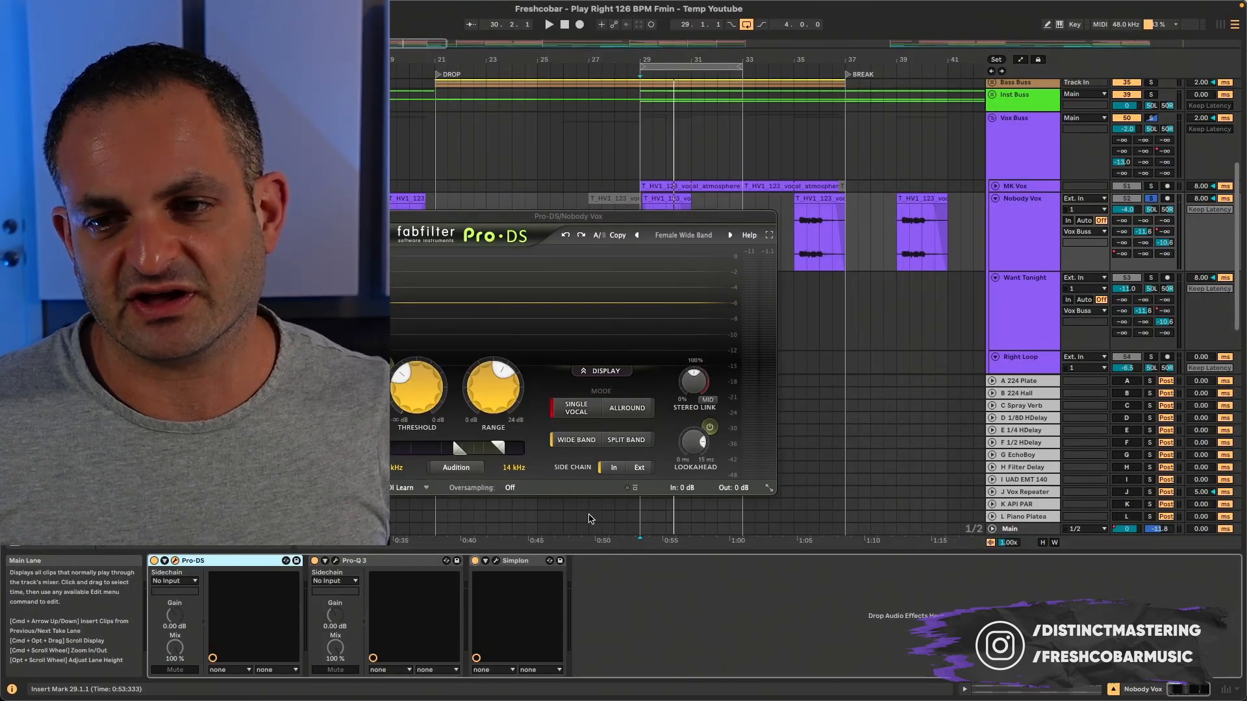
Show the arrangement automation, close the Pro-DS window, and examine the Nobody Vox automation lanes across the song
{"action": "key", "text": "a"}
{"action": "left_click", "coordinate": [367, 217]}
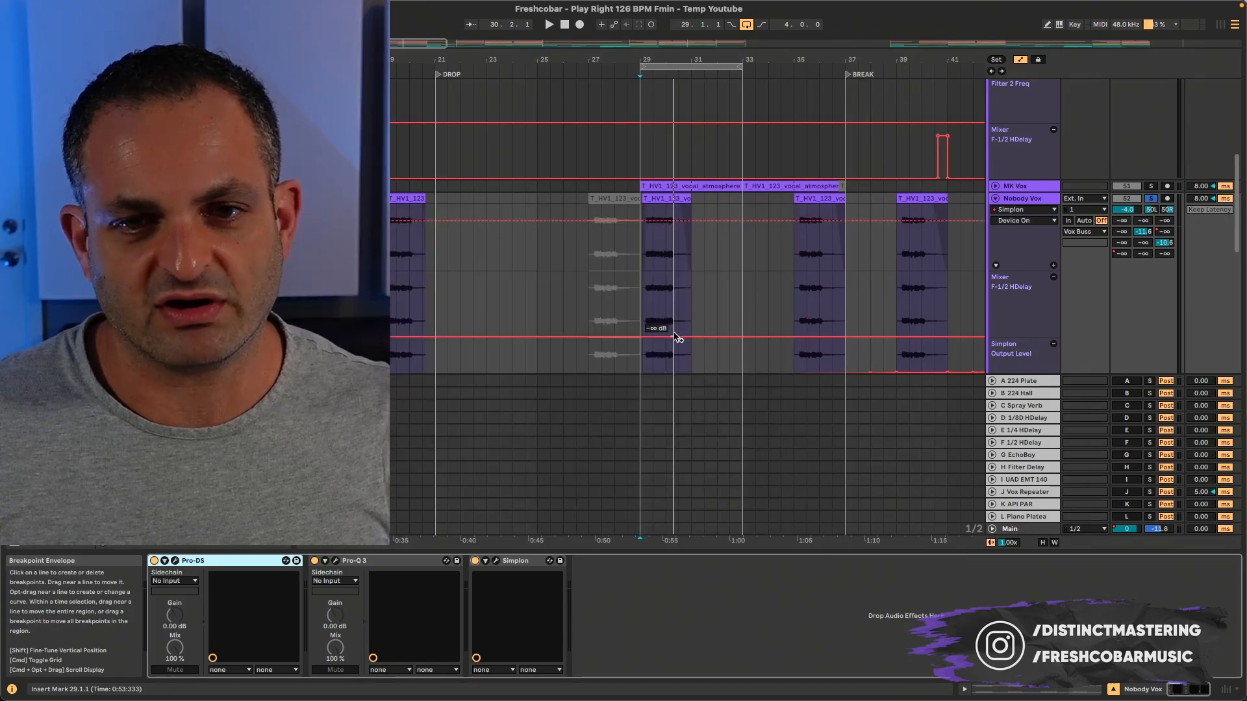
{"action": "left_click_drag", "start_coordinate": [650, 59], "coordinate": [650, 13]}
{"action": "scroll", "coordinate": [437, 195], "scroll_direction": "down", "scroll_amount": 2}
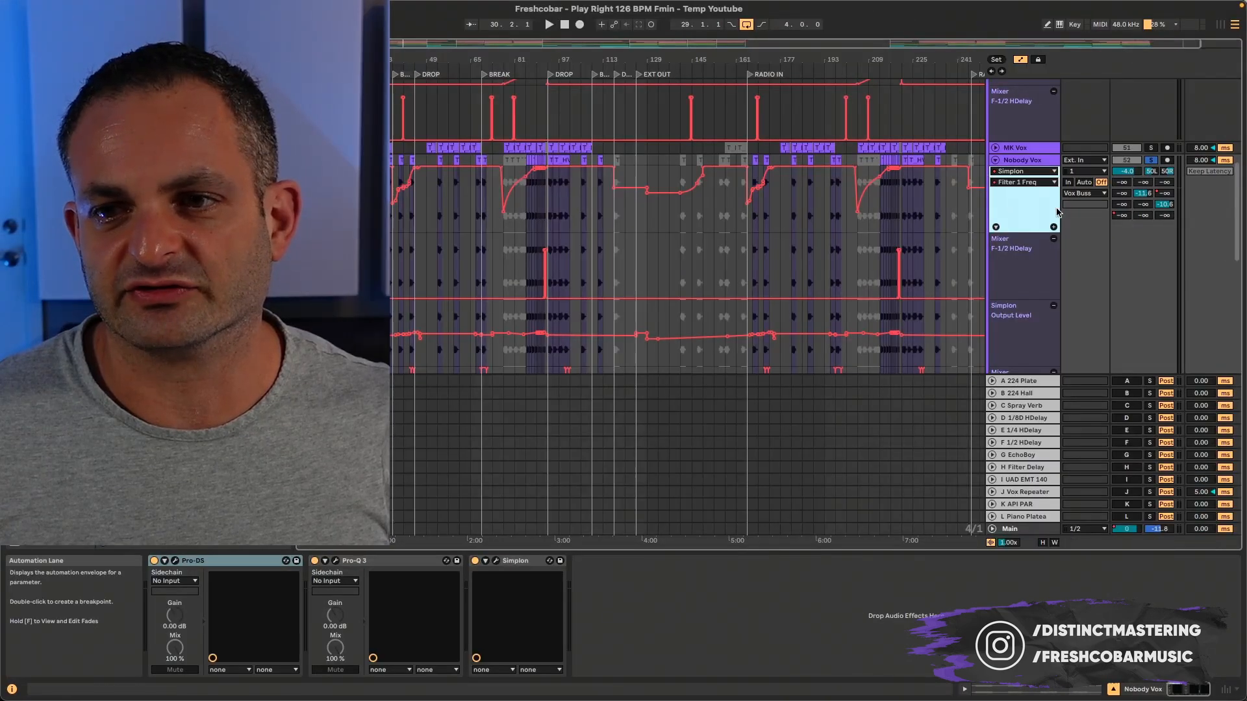
{"action": "scroll", "coordinate": [655, 339], "scroll_direction": "down", "scroll_amount": 4}
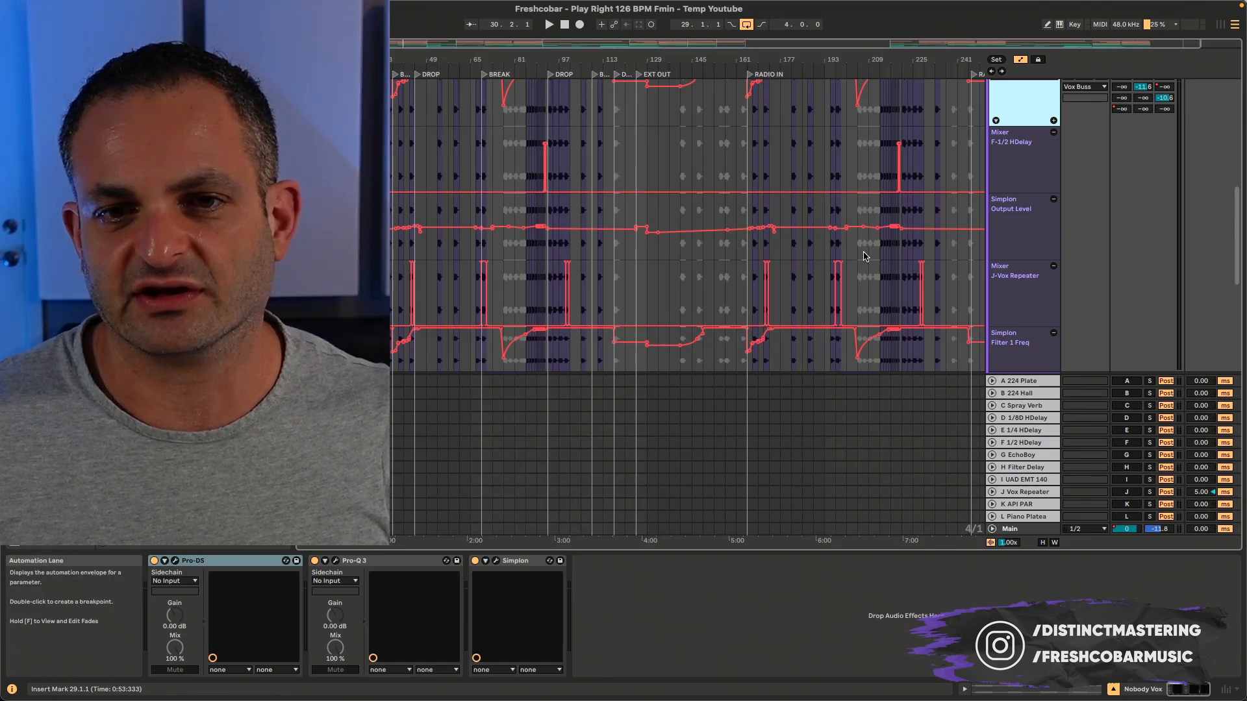
{"action": "scroll", "coordinate": [960, 208], "scroll_direction": "up", "scroll_amount": 3}
Set the automation device of the main Nobody Vox lane to None and review its Simplon Filter 1 Freq lane
{"action": "left_click", "coordinate": [1024, 146]}
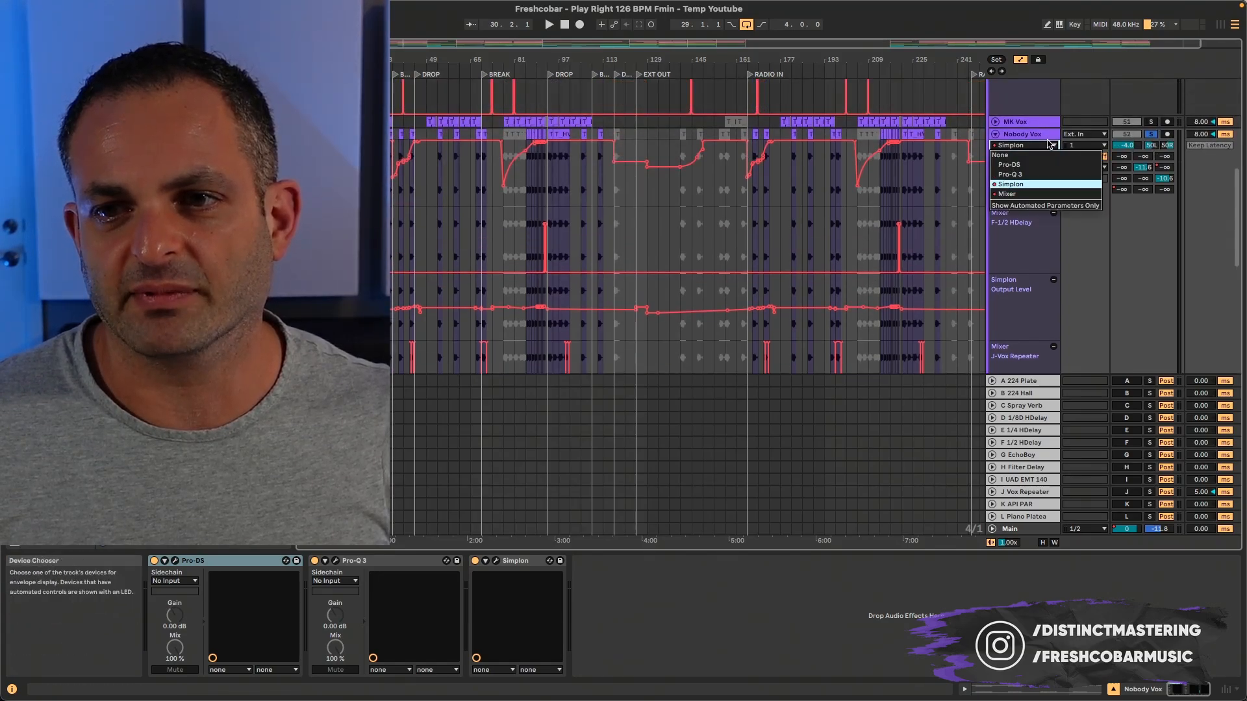
{"action": "left_click", "coordinate": [1021, 156]}
{"action": "scroll", "coordinate": [787, 236], "scroll_direction": "down", "scroll_amount": 3}
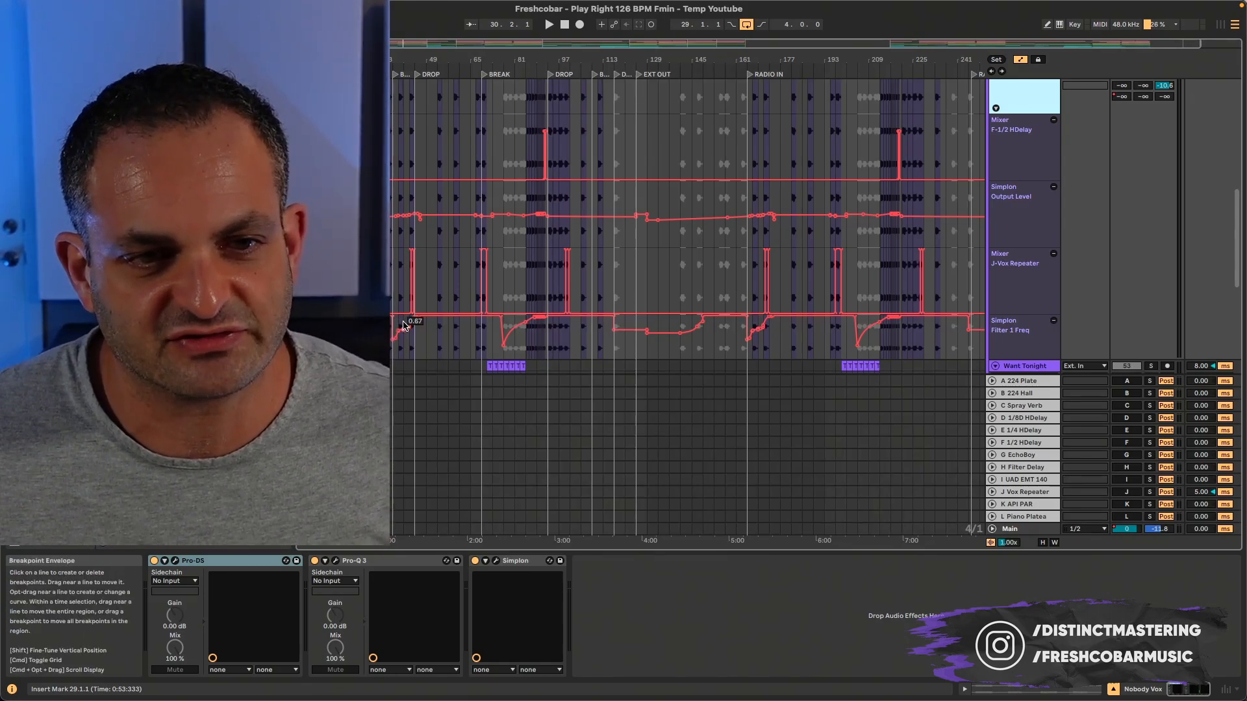
Examine the J-Vox Repeater and Simplon Output Level automation lanes of the Nobody Vox track
{"action": "left_click", "coordinate": [1003, 277]}
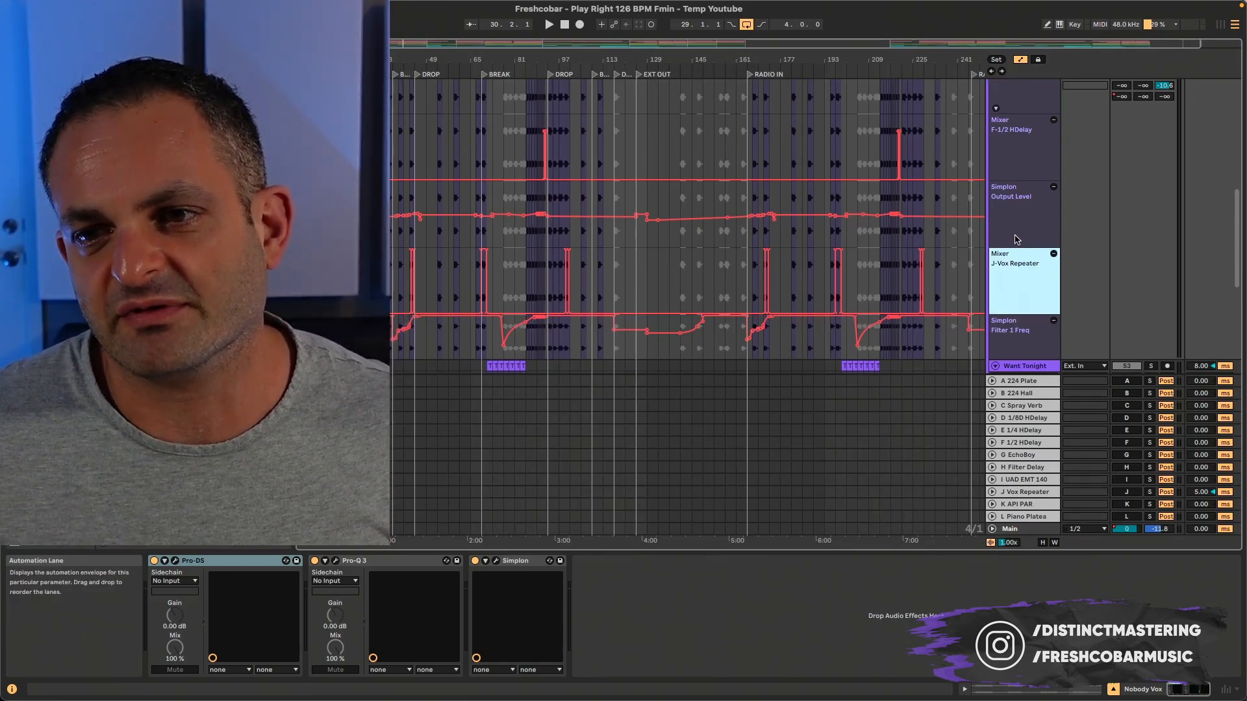
{"action": "left_click", "coordinate": [994, 228]}
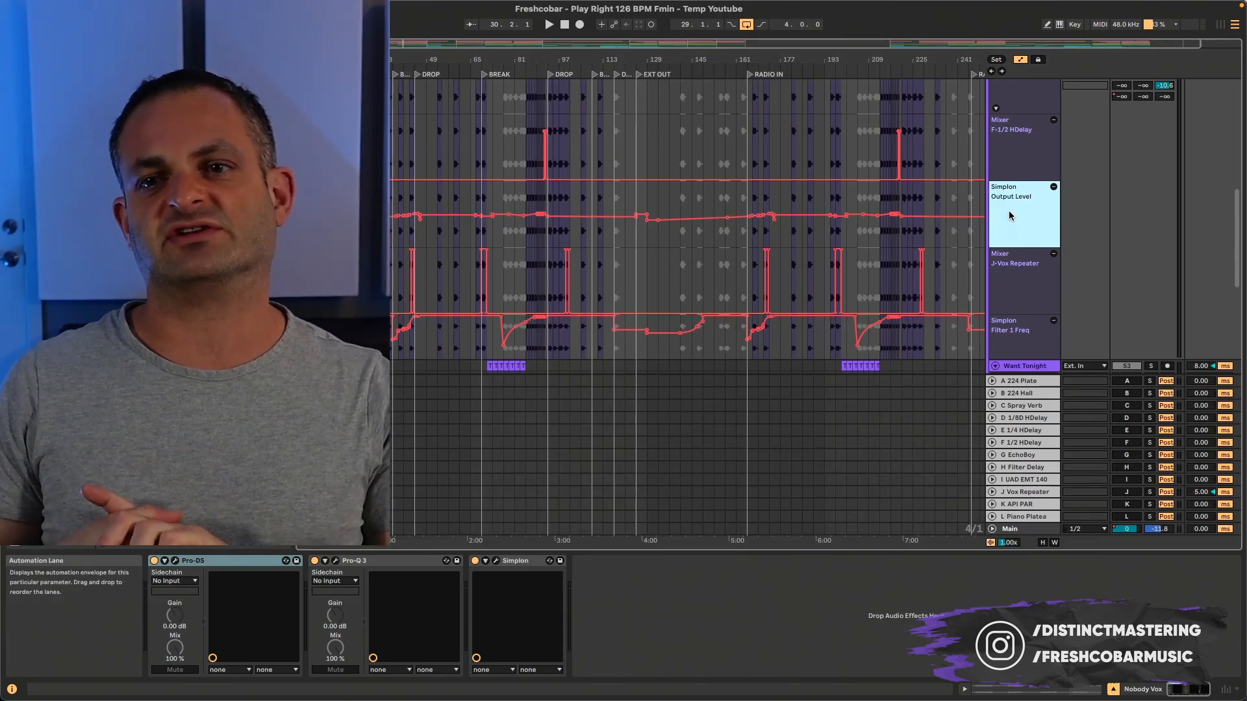
{"action": "scroll", "coordinate": [1010, 215], "scroll_direction": "up", "scroll_amount": 1}
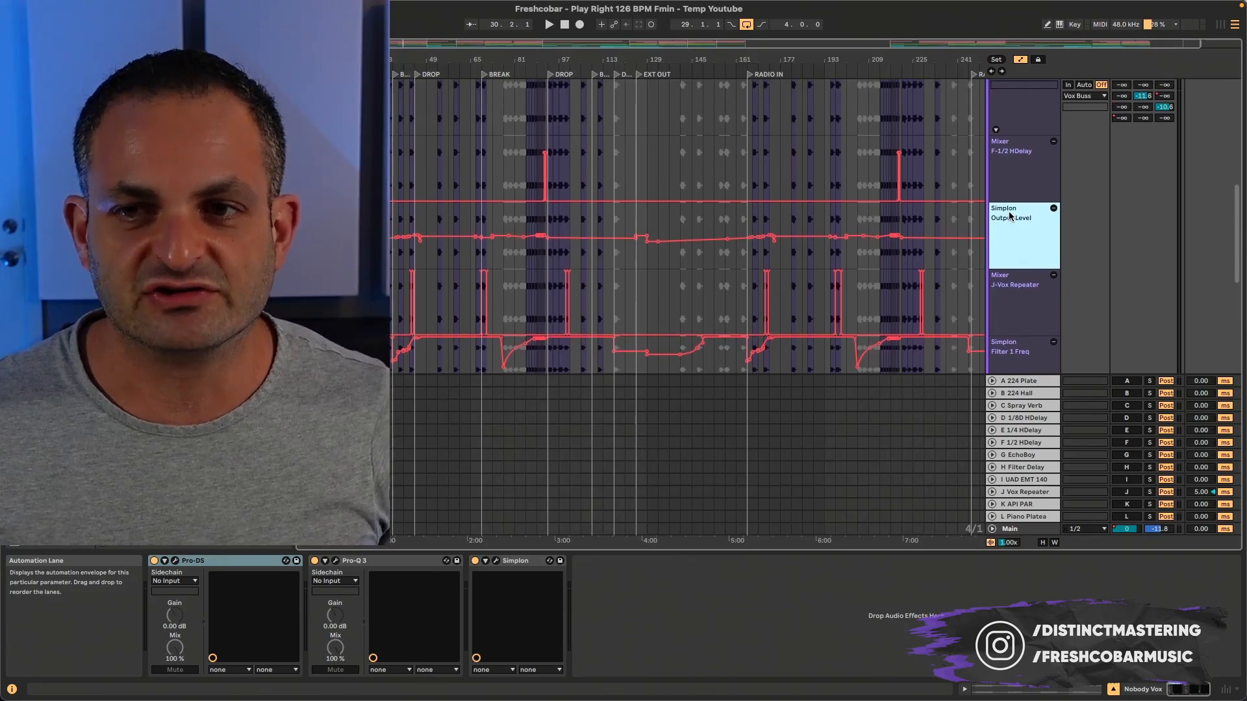
{"action": "scroll", "coordinate": [1010, 215], "scroll_direction": "up", "scroll_amount": 1}
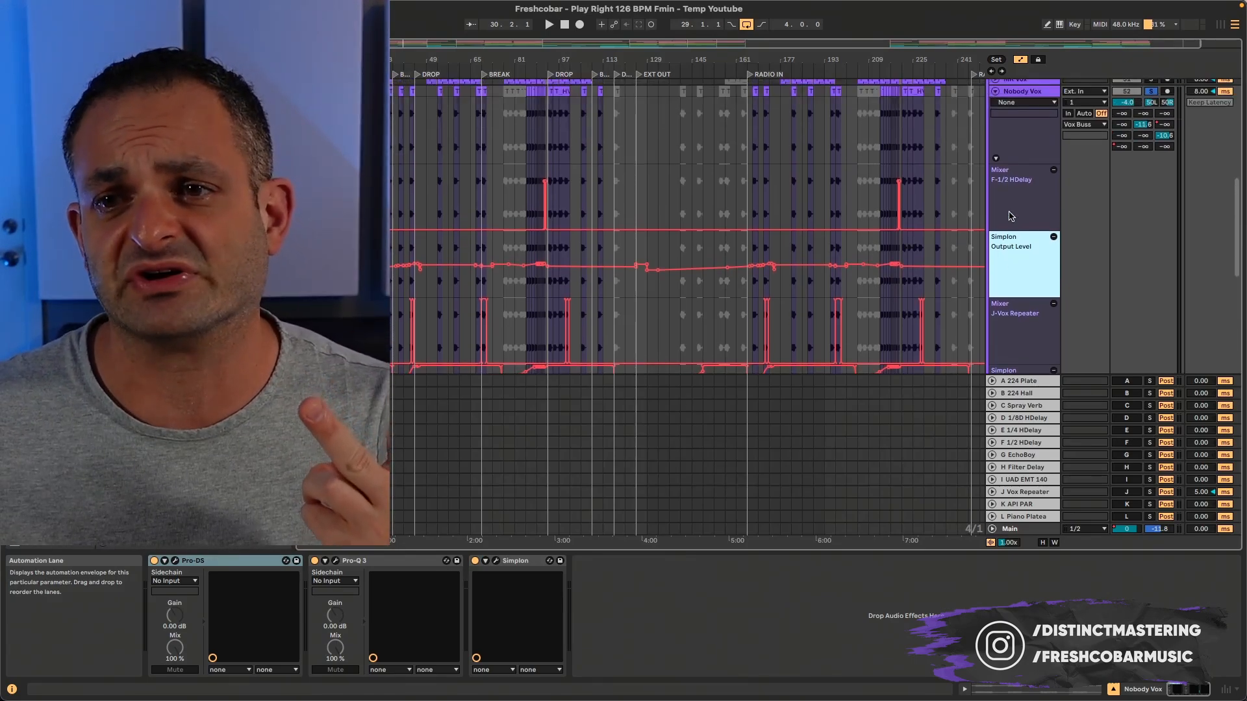
{"action": "scroll", "coordinate": [1010, 216], "scroll_direction": "up", "scroll_amount": 1}
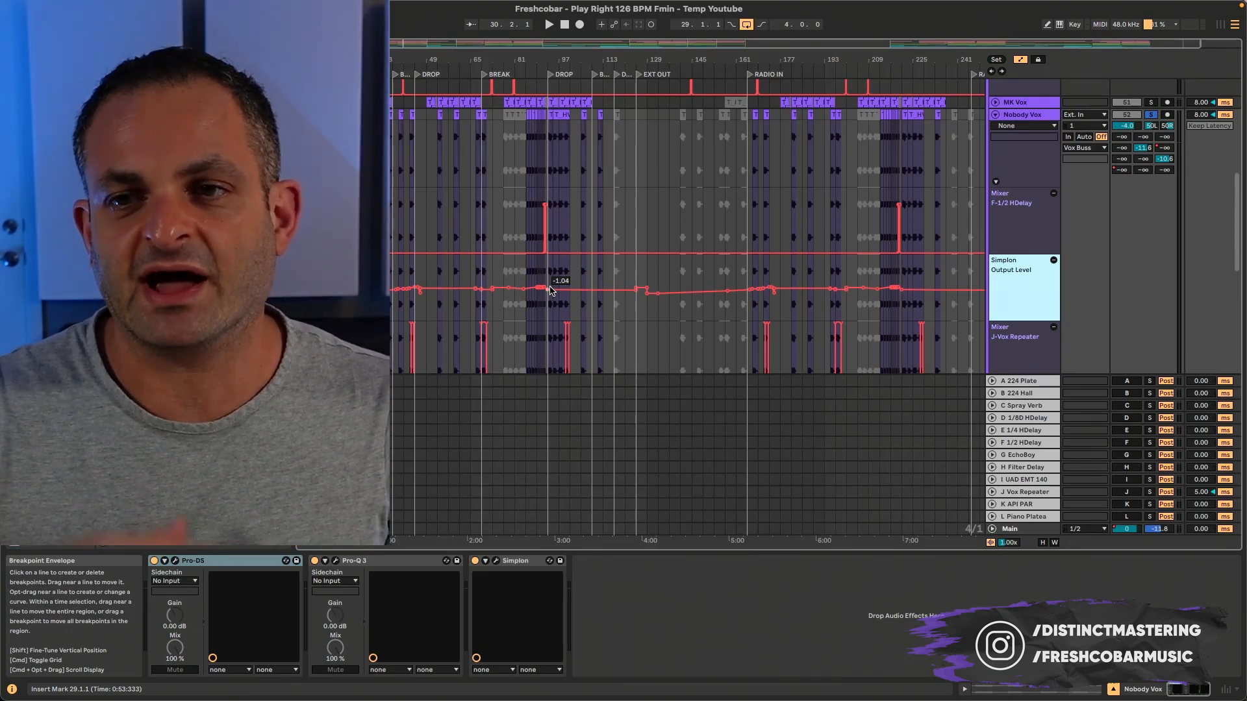
{"action": "scroll", "coordinate": [636, 261], "scroll_direction": "up", "scroll_amount": 1}
Fold the Nobody Vox, Want Tonight and Right Loop tracks and solo all three
{"action": "scroll", "coordinate": [636, 260], "scroll_direction": "up", "scroll_amount": 2}
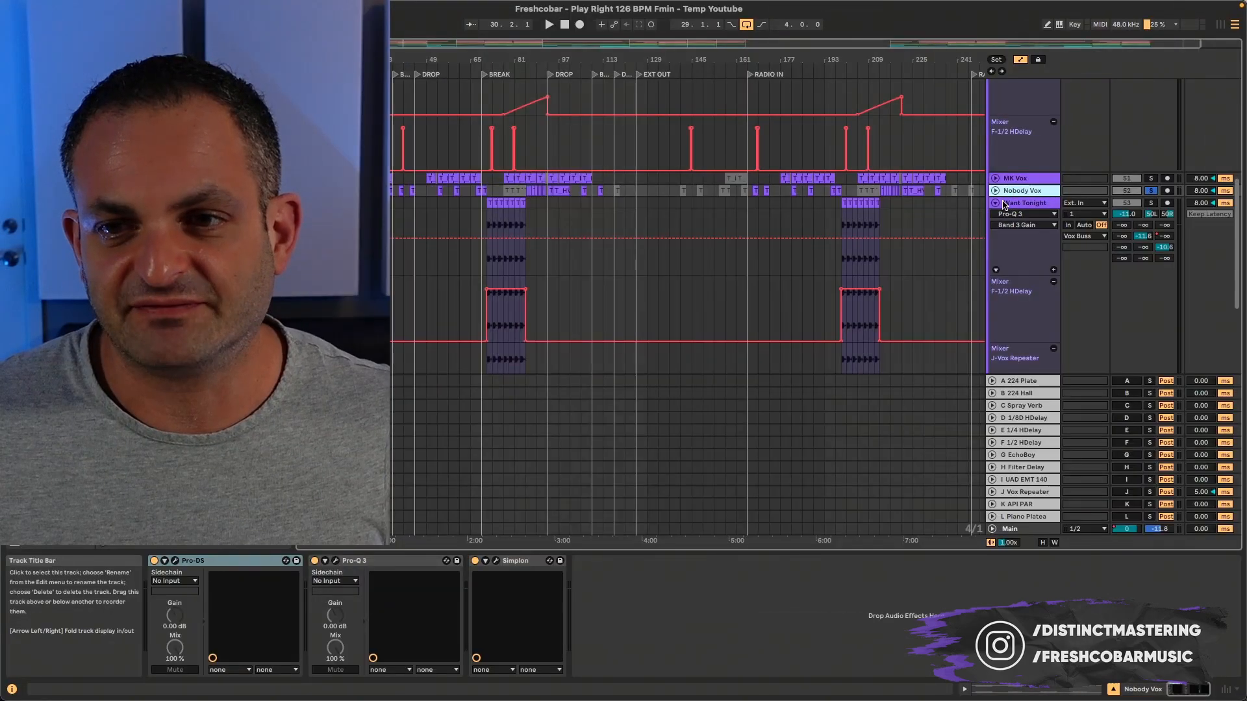
{"action": "left_click", "coordinate": [997, 203]}
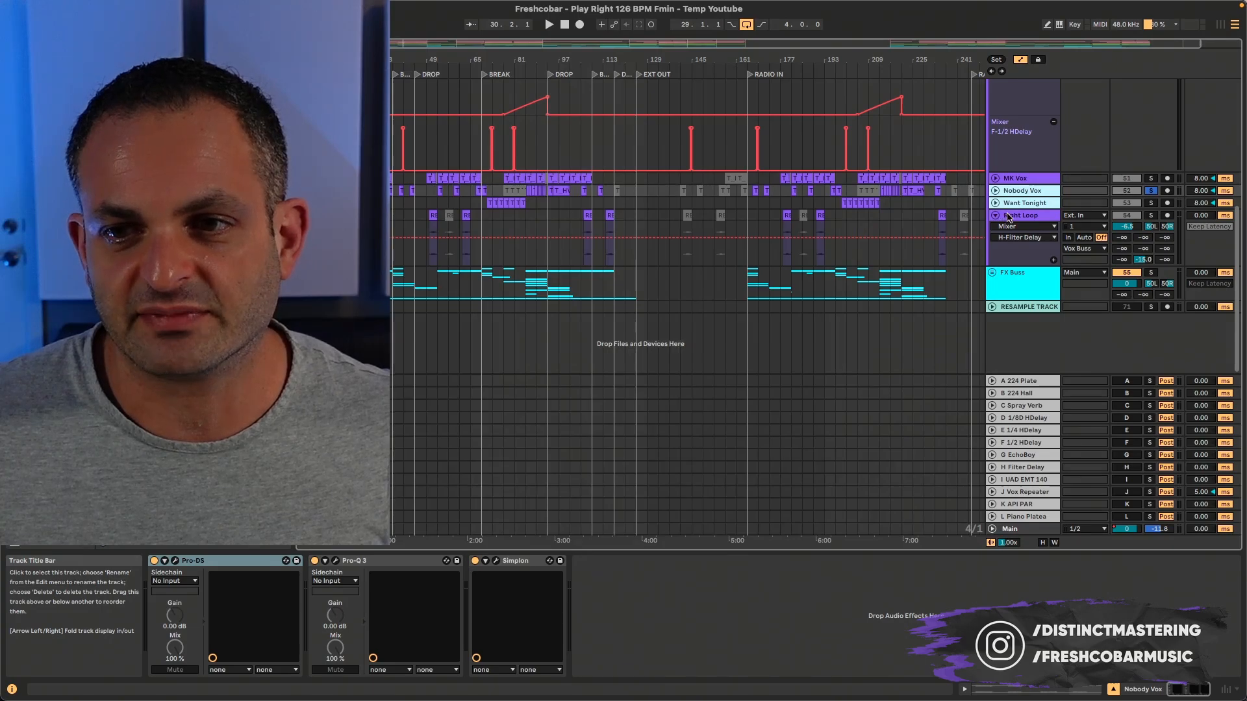
{"action": "left_click", "coordinate": [995, 215]}
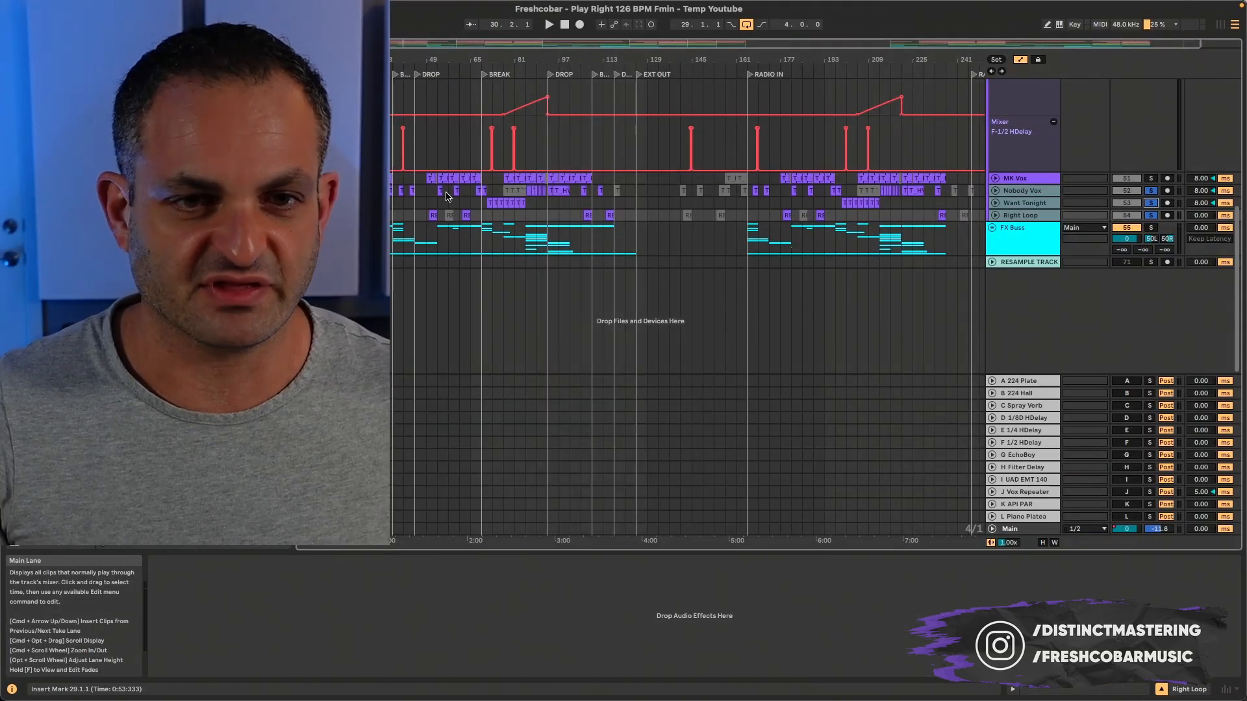
Play the soloed vocal tracks from bar 49 and show the break and drop sections in closer detail
{"action": "left_click", "coordinate": [426, 194]}
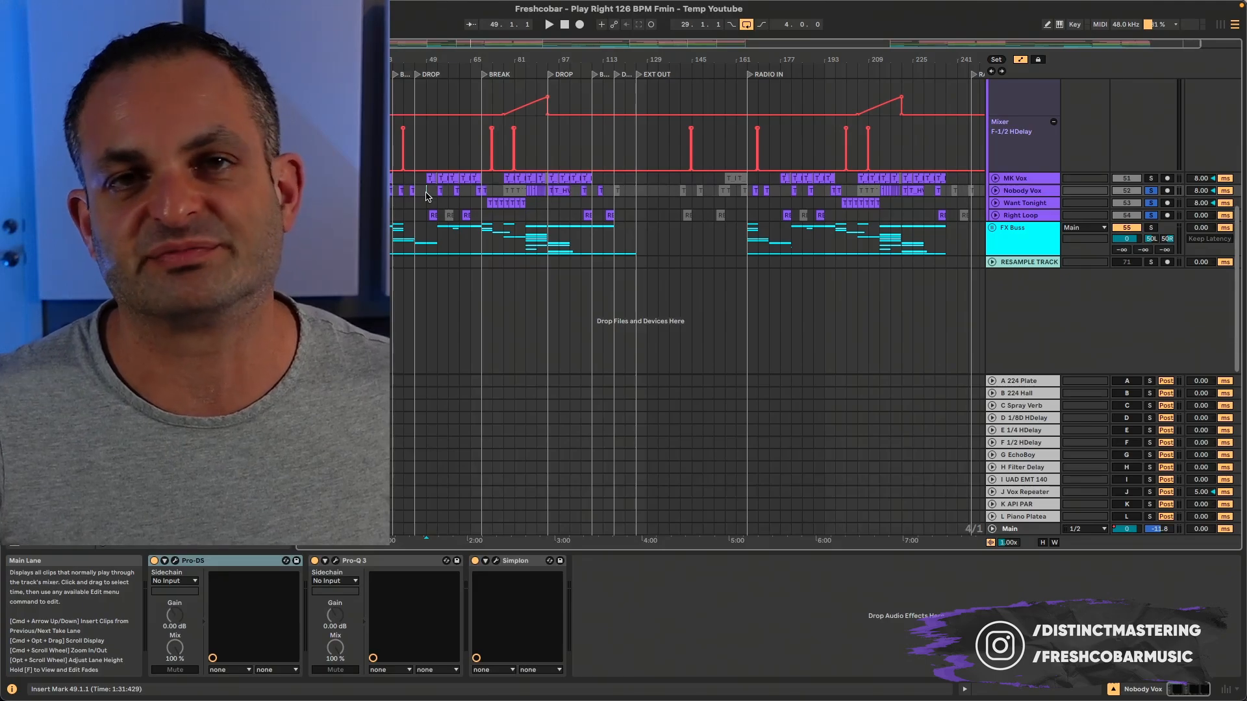
{"action": "key", "text": "space"}
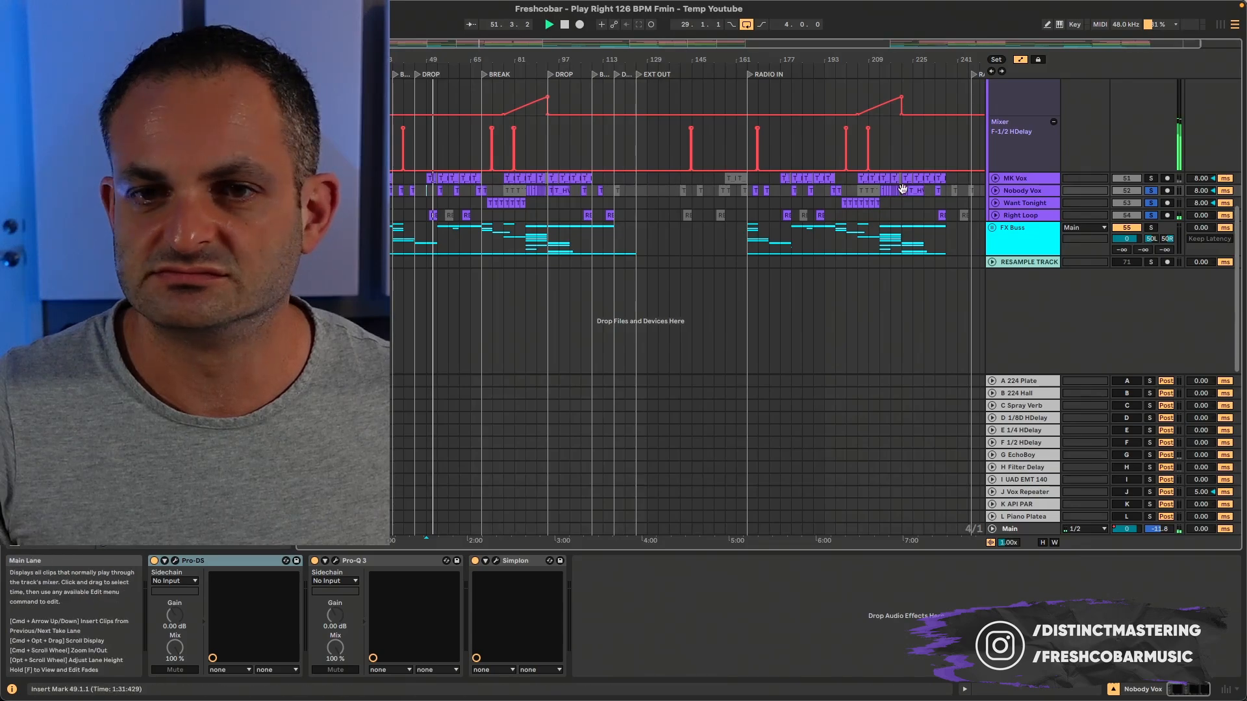
{"action": "left_click_drag", "start_coordinate": [469, 57], "coordinate": [469, 130]}
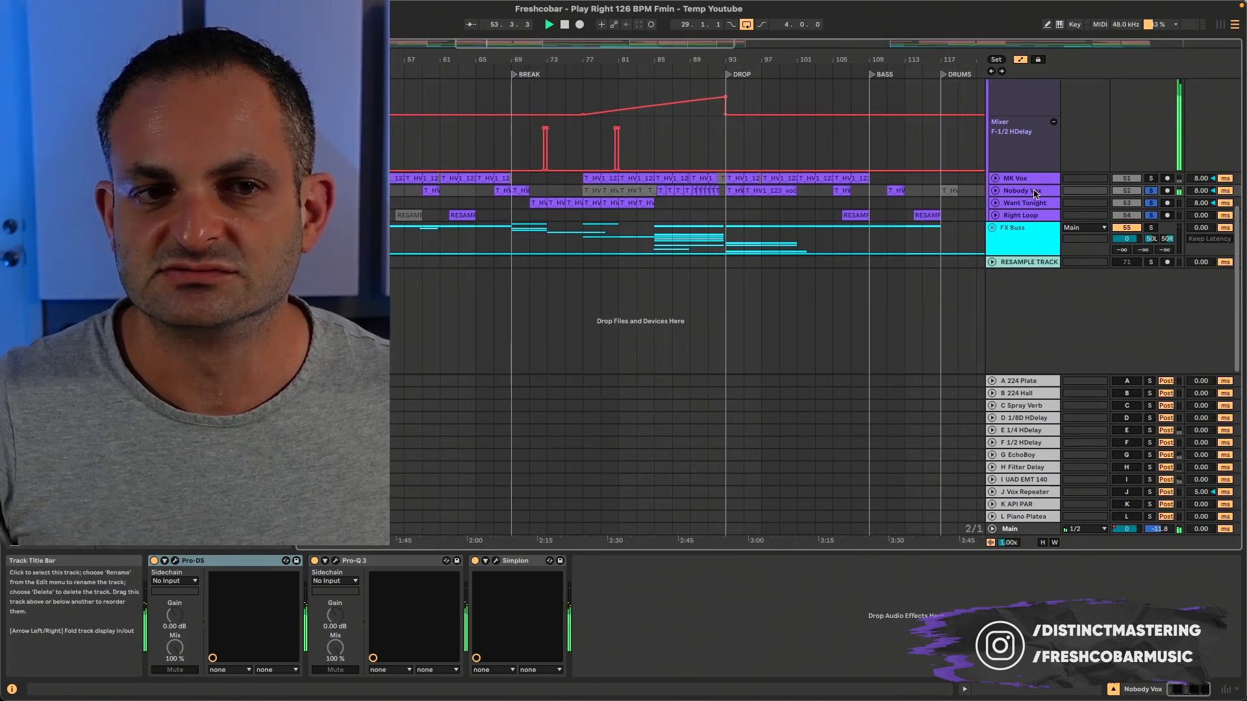
Unfold the Right Loop, Want Tonight and Nobody Vox tracks and play the vocals from bar 59
{"action": "left_click", "coordinate": [995, 216]}
{"action": "left_click", "coordinate": [995, 204]}
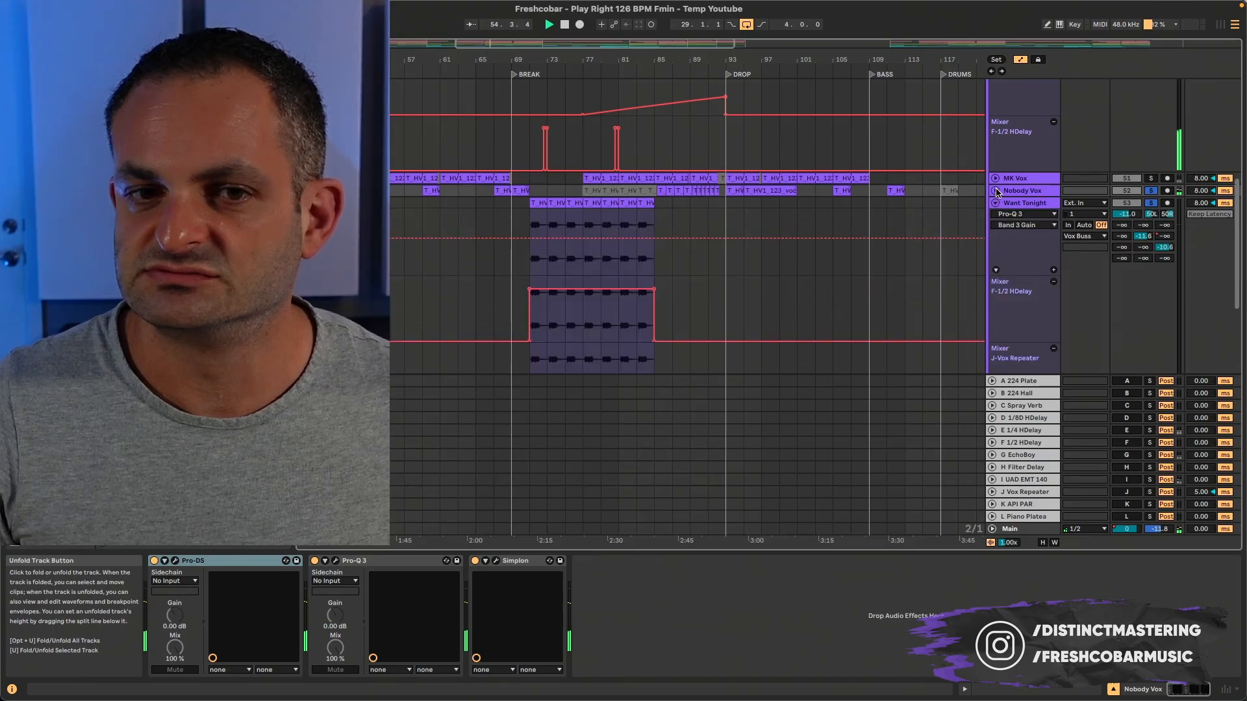
{"action": "left_click", "coordinate": [995, 191]}
{"action": "scroll", "coordinate": [644, 256], "scroll_direction": "down", "scroll_amount": 4}
{"action": "left_click", "coordinate": [423, 172]}
{"action": "key", "text": "space"}
{"action": "key", "text": "space"}
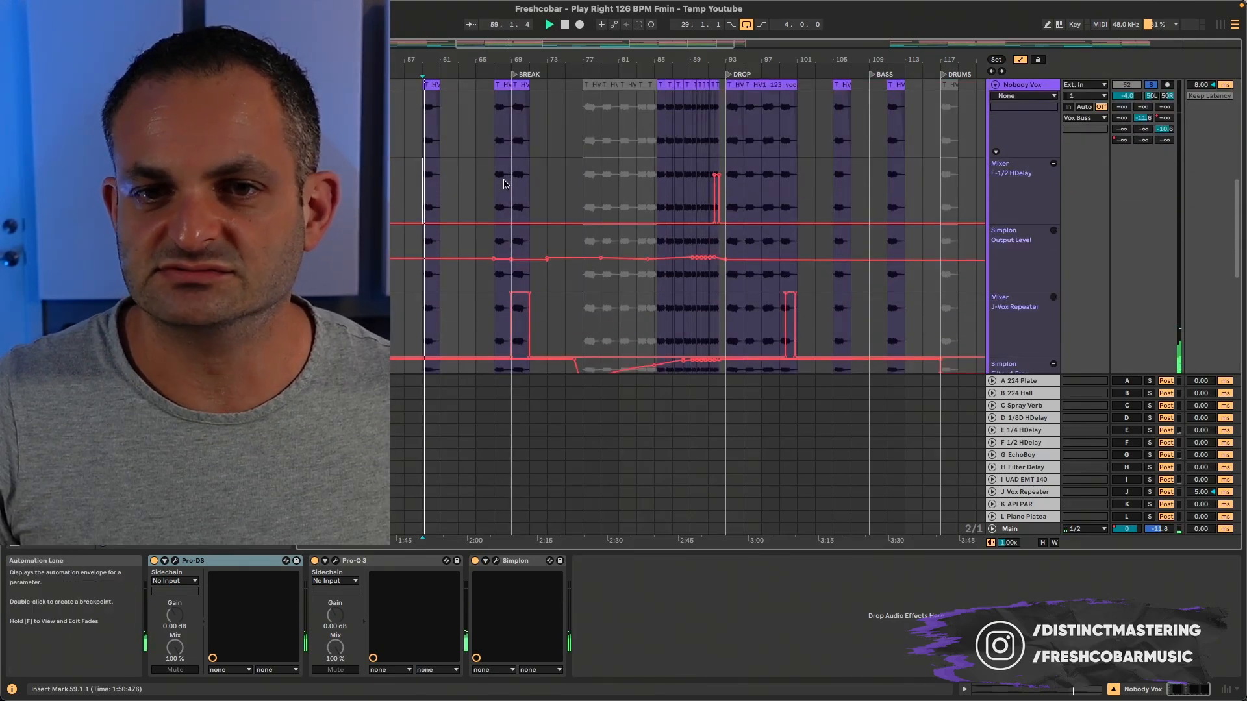
Play the vocals from bar 85 up to the drop while examining the Nobody Vox automation lanes
{"action": "key", "text": "space"}
{"action": "left_click", "coordinate": [656, 192]}
{"action": "key", "text": "space"}
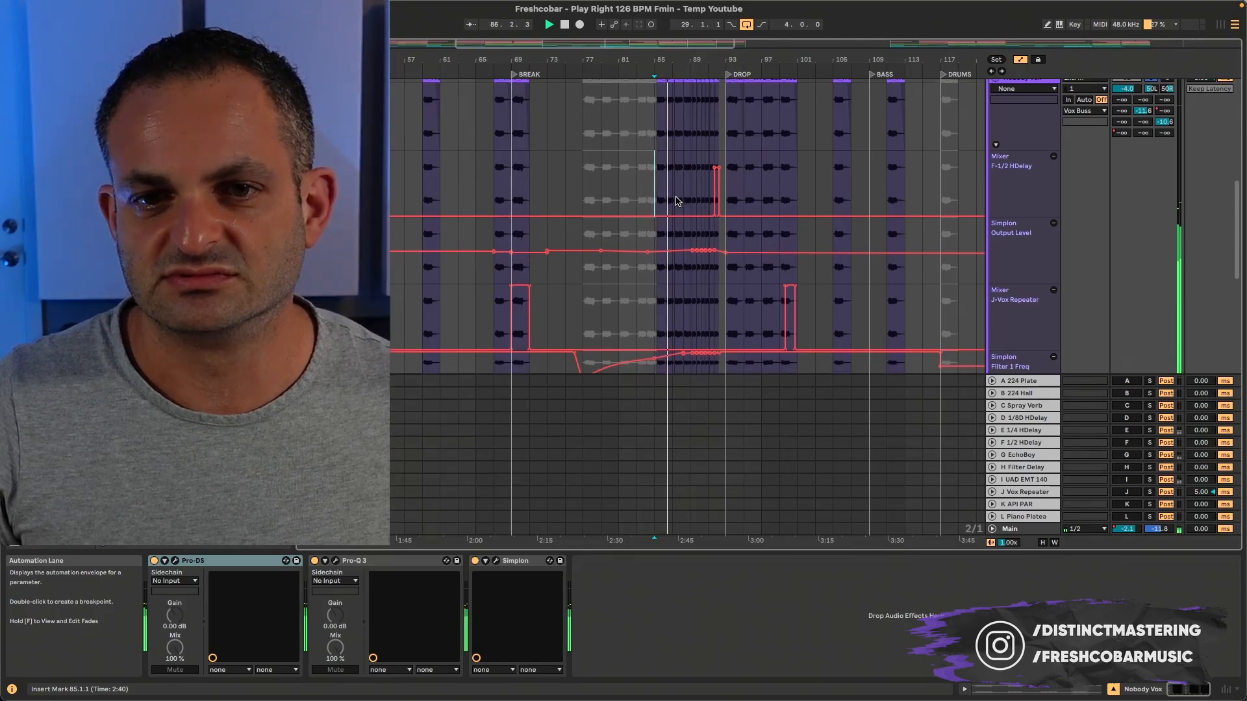
{"action": "scroll", "coordinate": [676, 201], "scroll_direction": "down", "scroll_amount": 3}
{"action": "scroll", "coordinate": [676, 201], "scroll_direction": "up", "scroll_amount": 3}
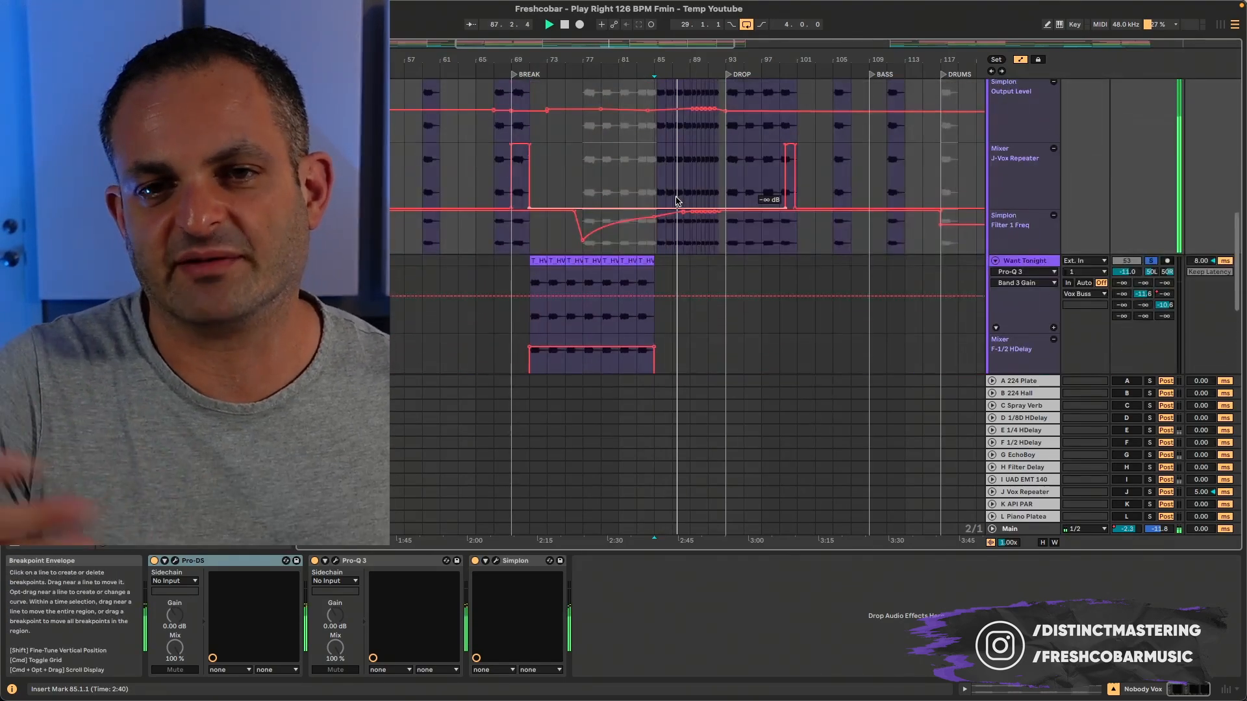
{"action": "scroll", "coordinate": [676, 201], "scroll_direction": "up", "scroll_amount": 1}
{"action": "scroll", "coordinate": [675, 201], "scroll_direction": "up", "scroll_amount": 1}
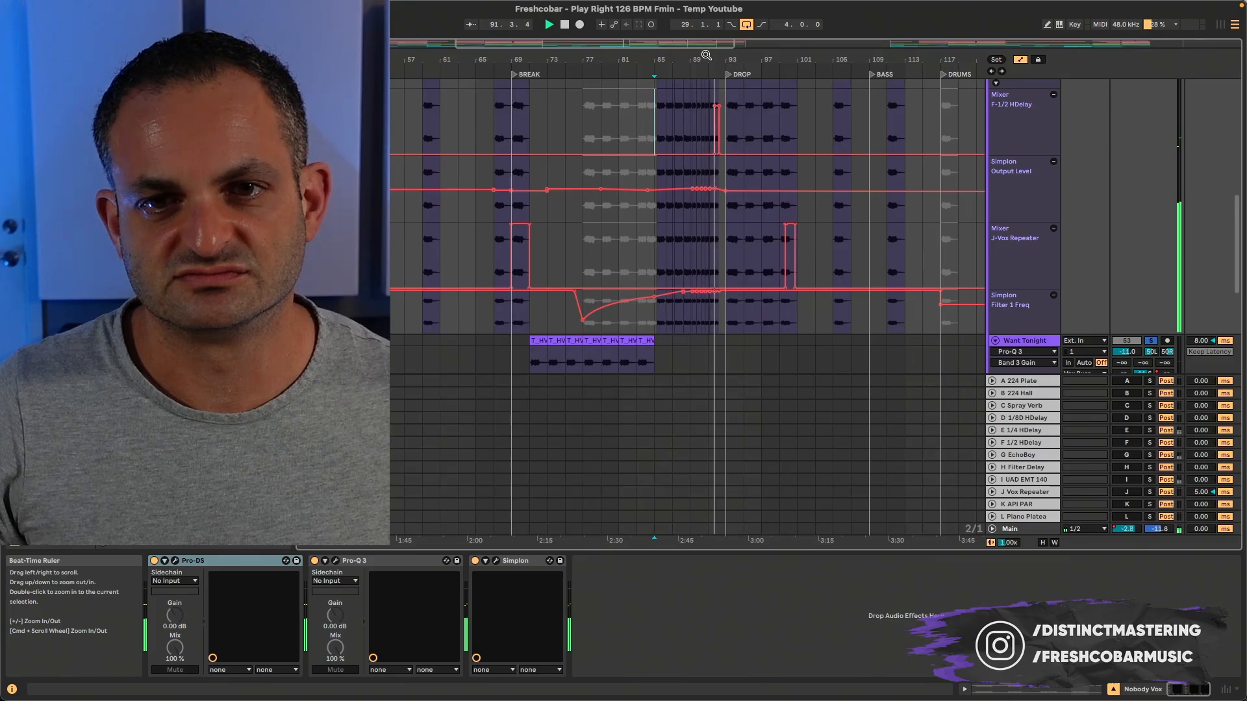
{"action": "key", "text": "space"}
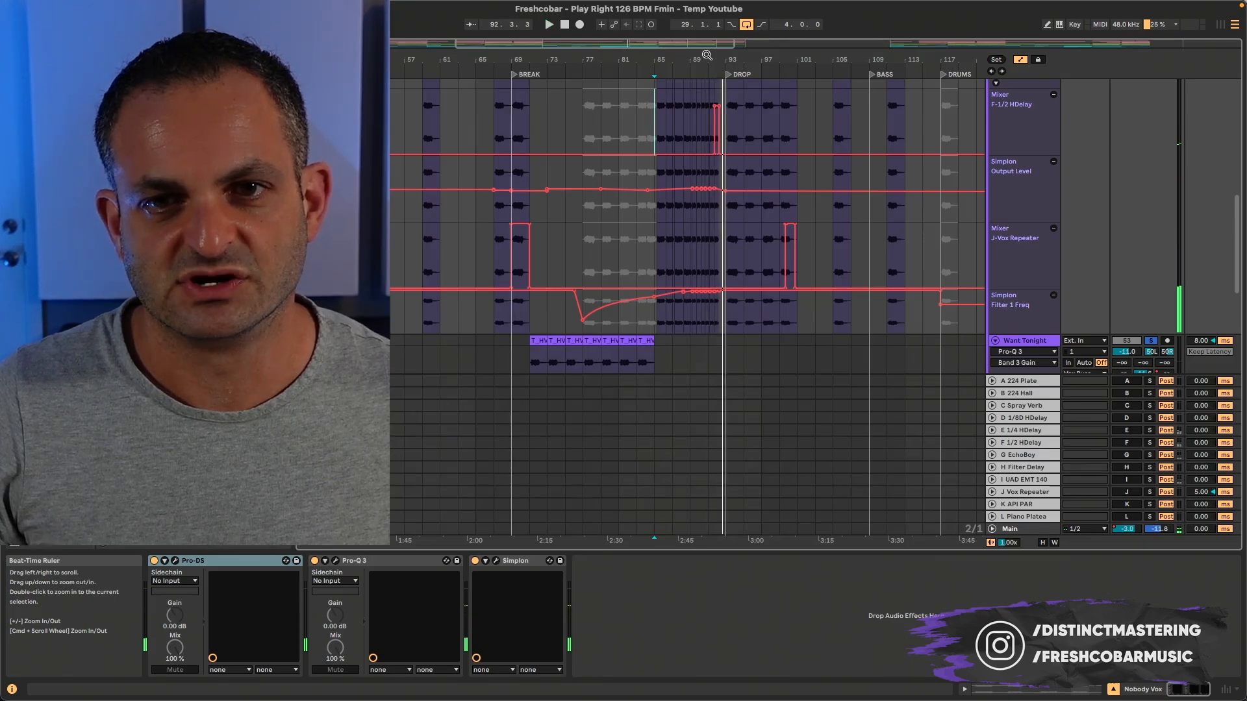
Hide the arrangement automation and remove the fade-out from the last Nobody Vox clip before the drop at bar 93
{"action": "left_click_drag", "start_coordinate": [715, 64], "coordinate": [715, 143]}
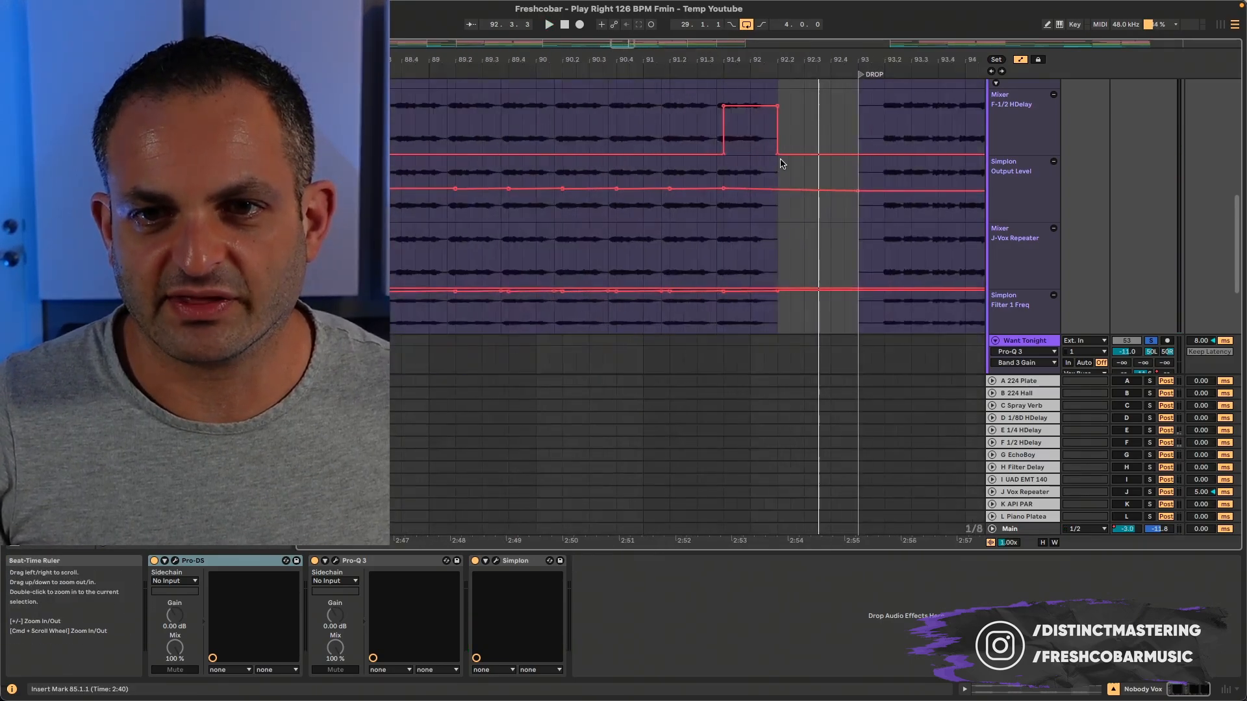
{"action": "key", "text": "a"}
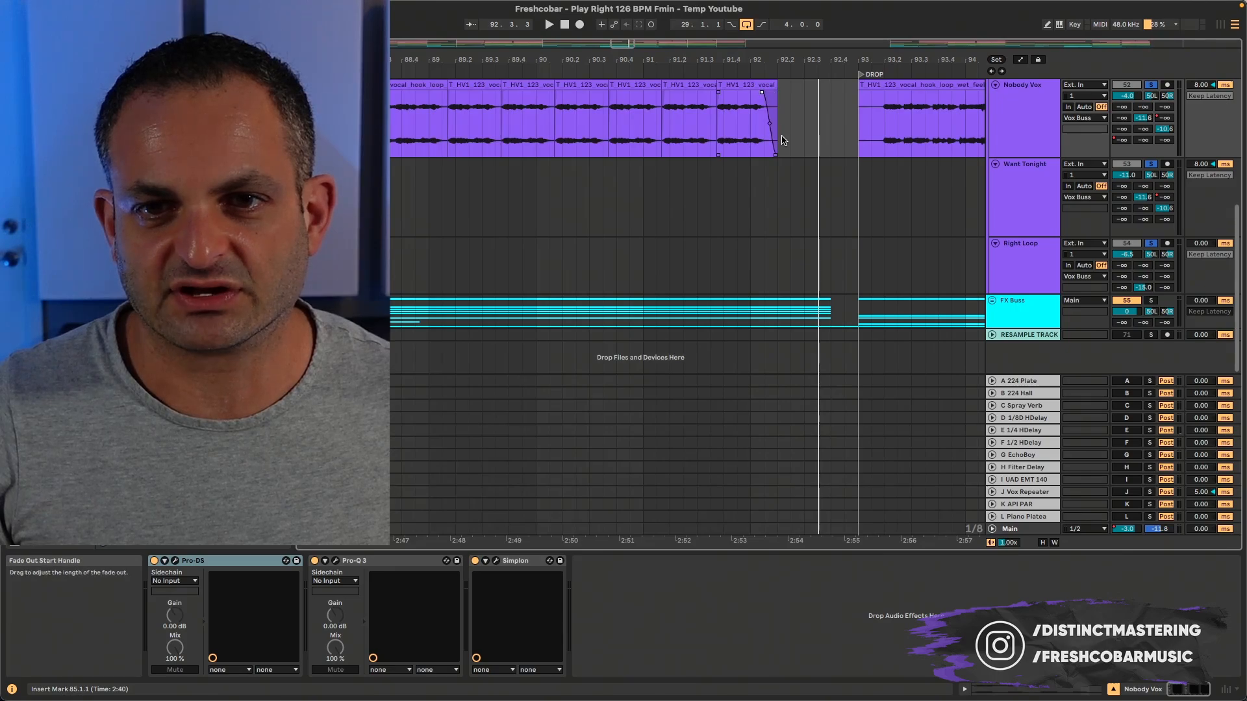
{"action": "left_click", "coordinate": [670, 195]}
{"action": "key", "text": "space"}
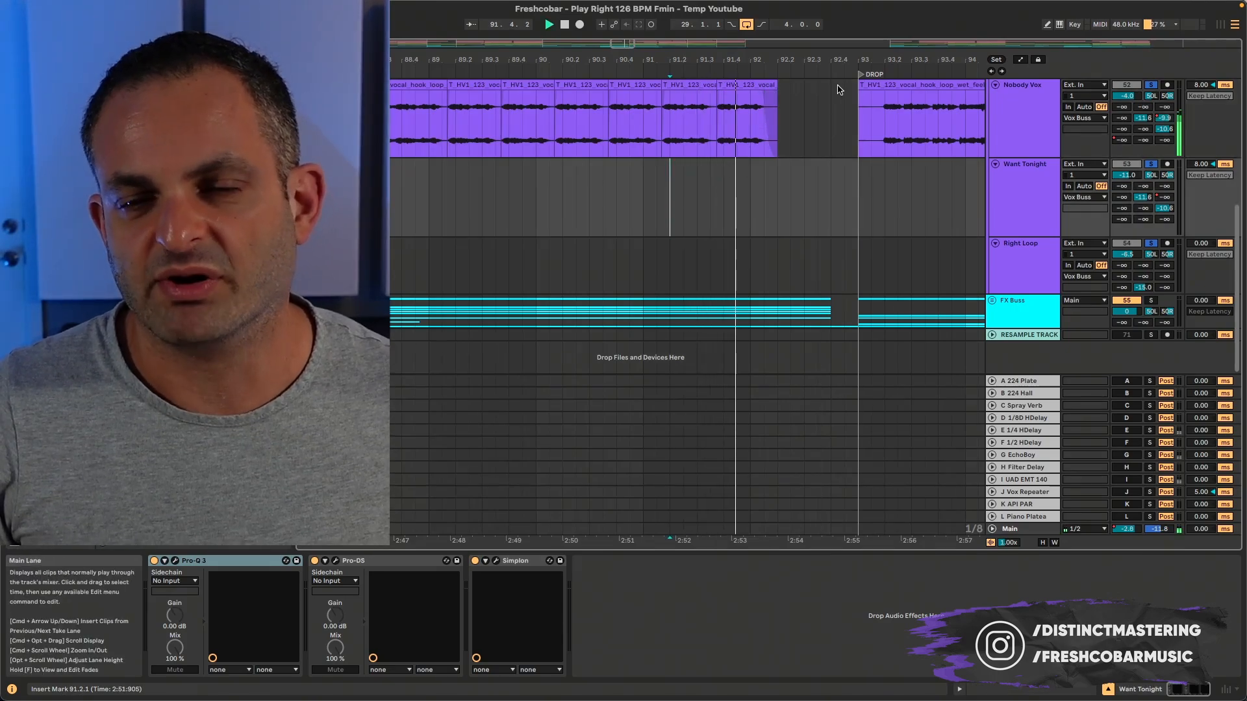
{"action": "key", "text": "space"}
{"action": "left_click", "coordinate": [777, 98]}
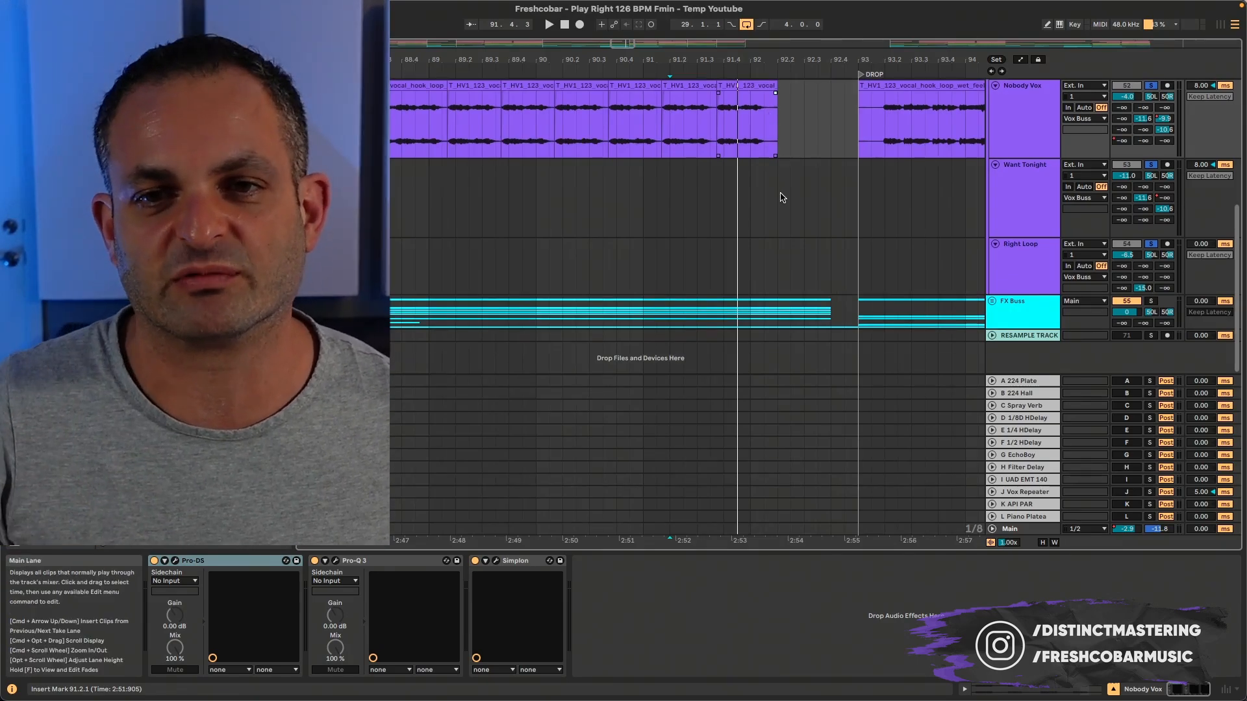
{"action": "left_click_drag", "start_coordinate": [765, 130], "coordinate": [804, 130]}
Select the Vox Buss track to show its device chain
{"action": "scroll", "coordinate": [758, 266], "scroll_direction": "up", "scroll_amount": 3}
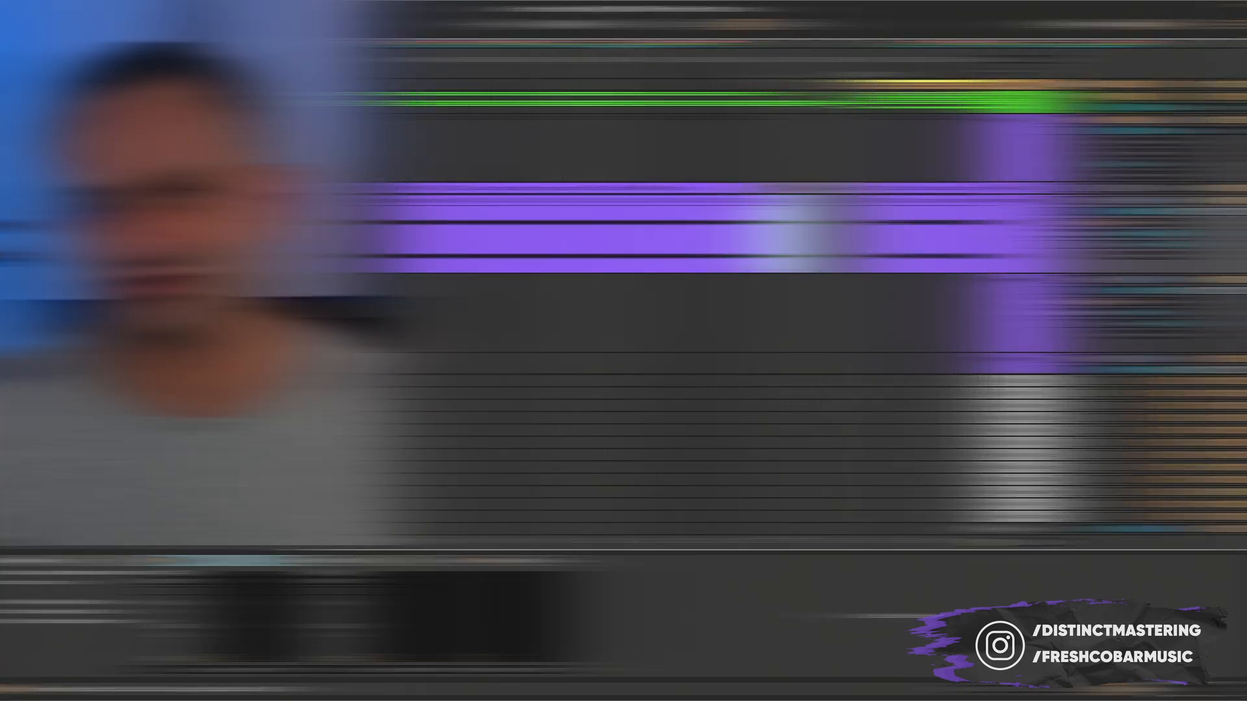
{"action": "scroll", "coordinate": [758, 267], "scroll_direction": "up", "scroll_amount": 1}
{"action": "left_click", "coordinate": [1032, 165]}
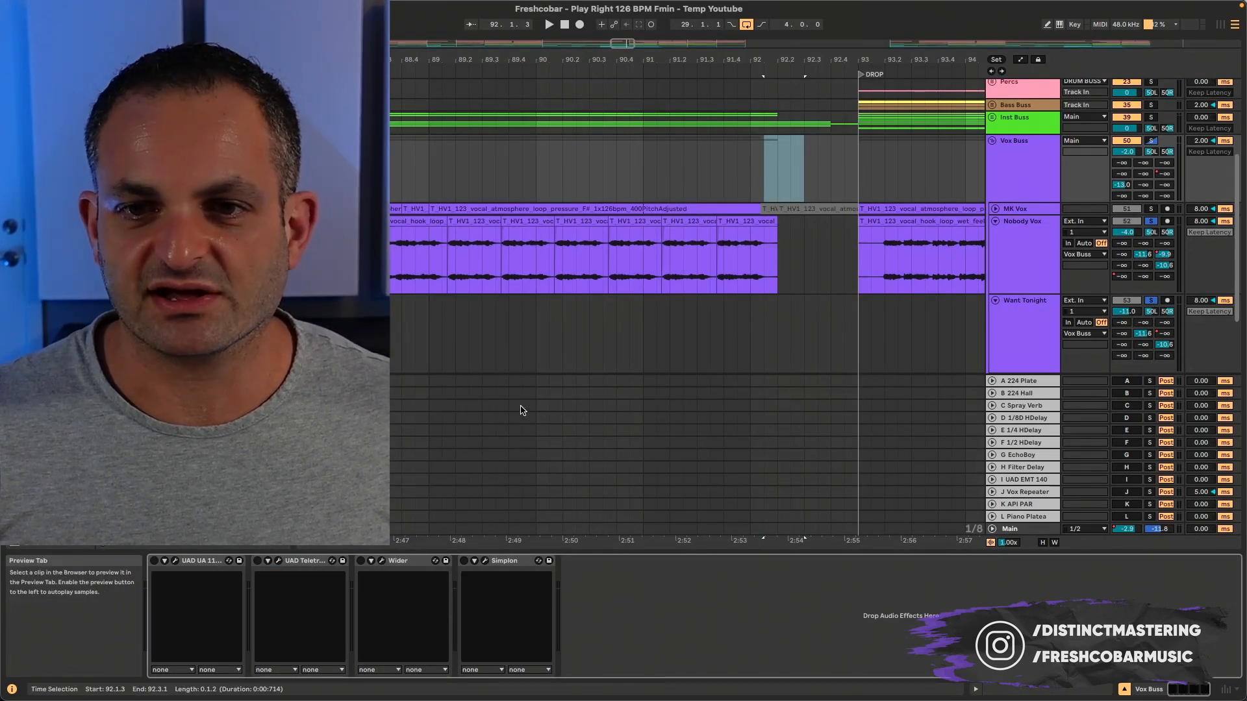
{"action": "left_click", "coordinate": [1016, 179]}
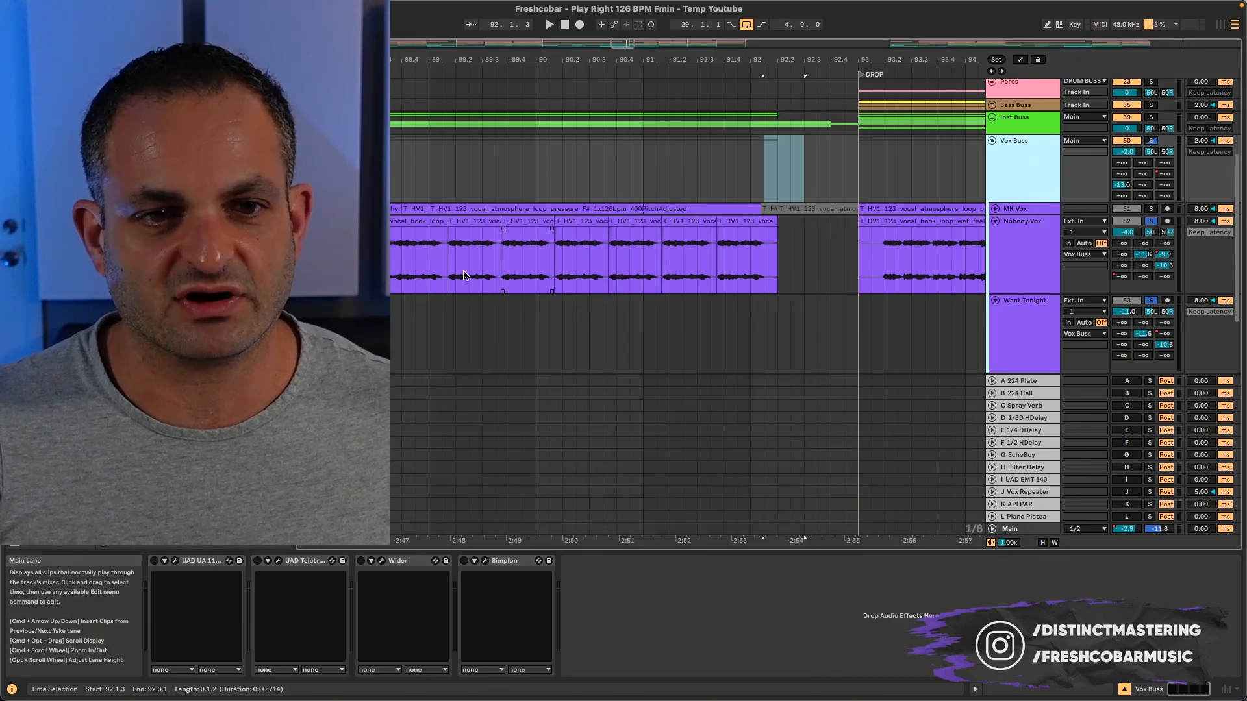
Loop the Nobody Vox clip at bar 59 and start playback
{"action": "scroll", "coordinate": [465, 276], "scroll_direction": "down", "scroll_amount": 3}
{"action": "scroll", "coordinate": [420, 340], "scroll_direction": "left", "scroll_amount": 3}
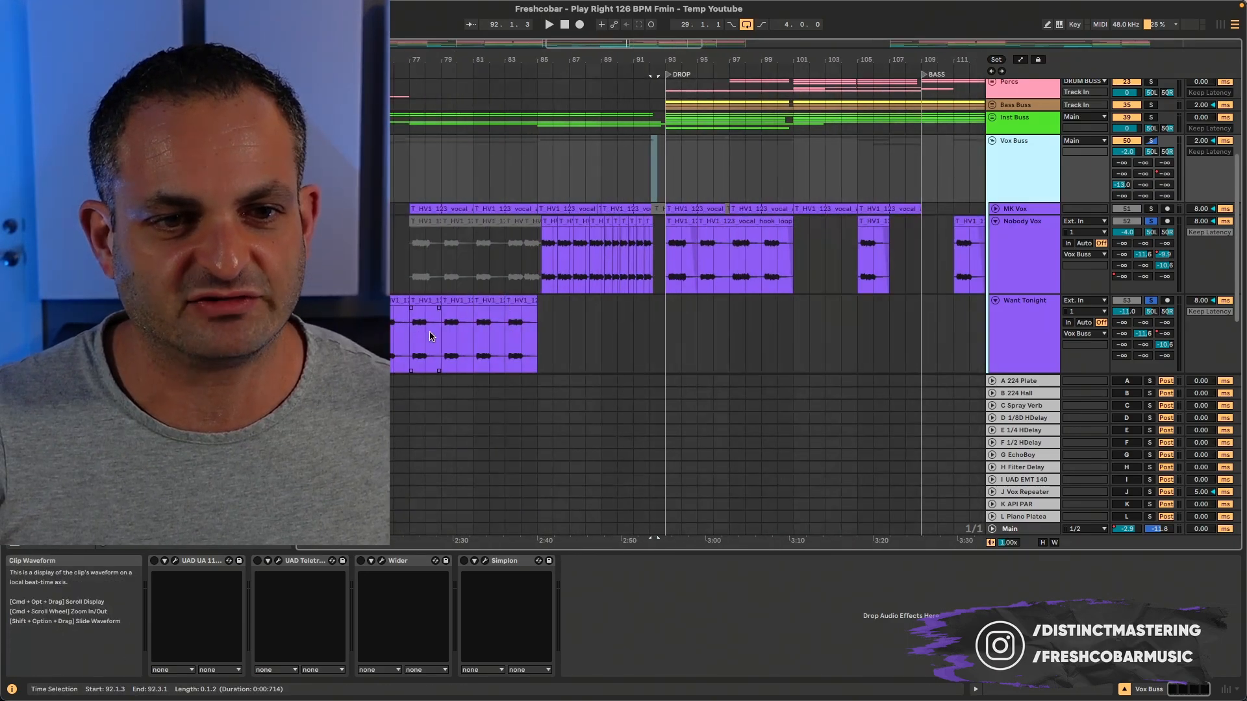
{"action": "scroll", "coordinate": [434, 336], "scroll_direction": "left", "scroll_amount": 5}
{"action": "left_click", "coordinate": [423, 222]}
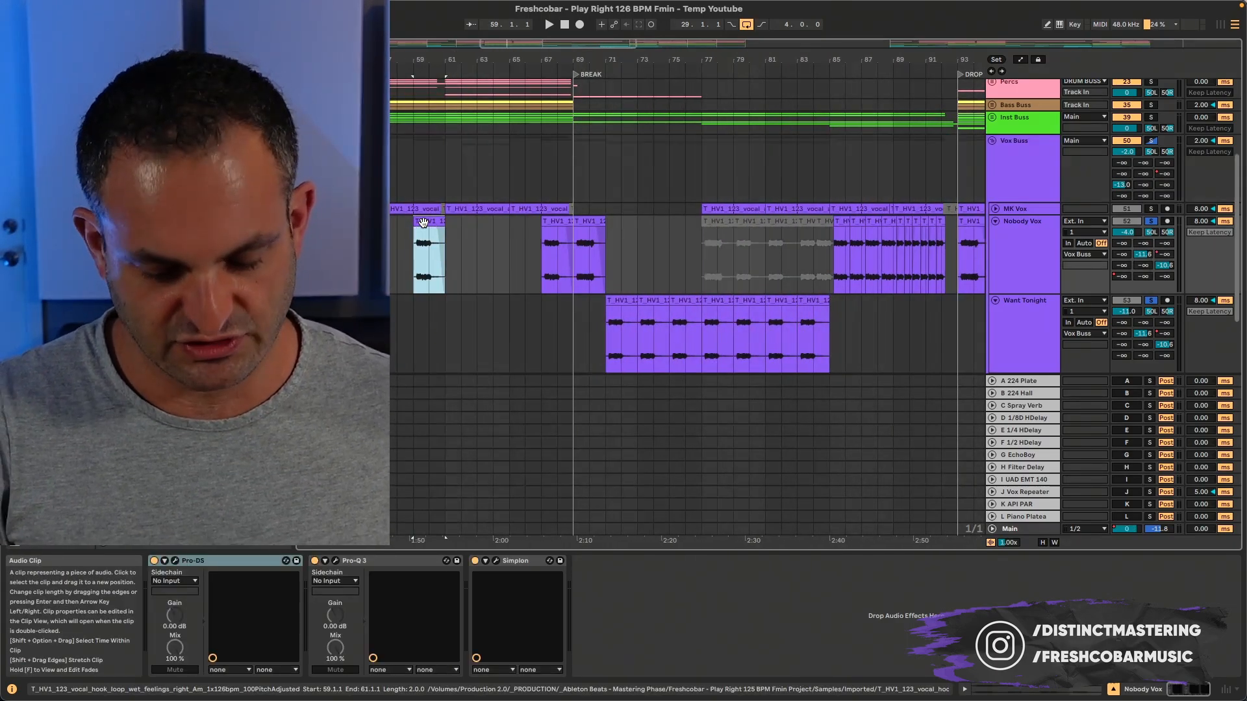
{"action": "key", "text": "super+l"}
{"action": "key", "text": "space"}
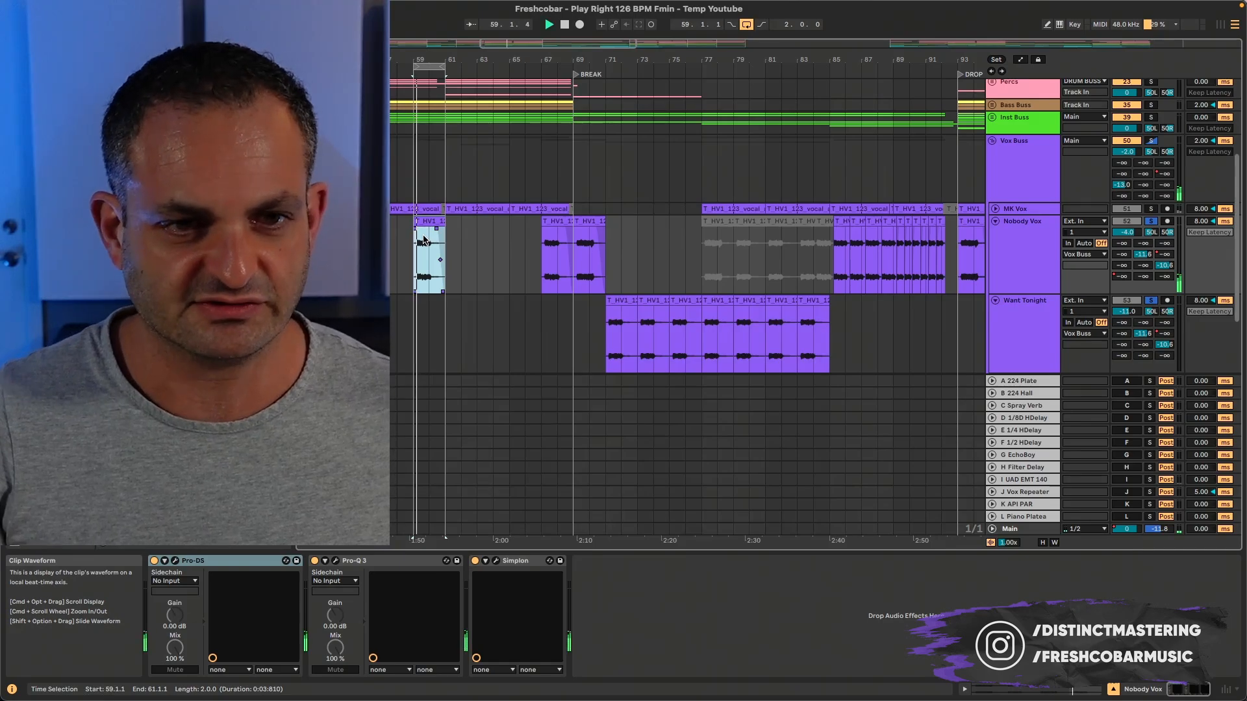
Open the UAD UA 1176LN compressor on the Vox Buss, stop playback and activate the device
{"action": "left_click", "coordinate": [1030, 173]}
{"action": "left_click", "coordinate": [175, 561]}
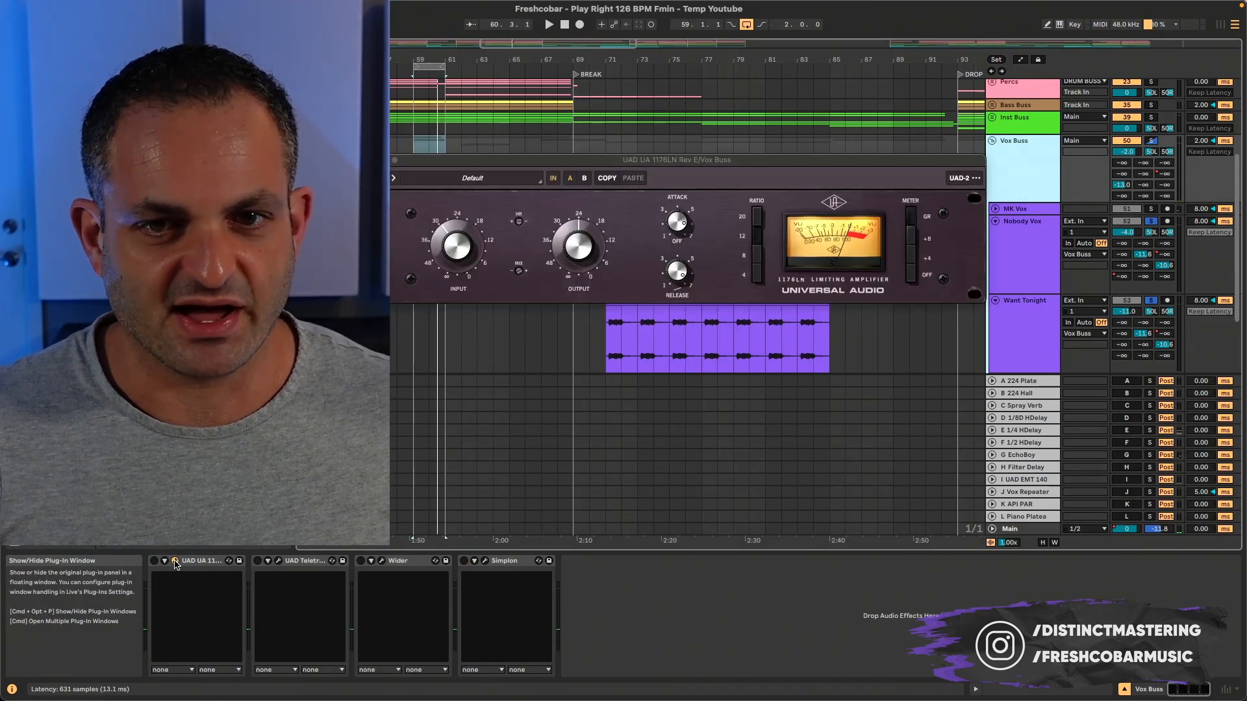
{"action": "key", "text": "space"}
{"action": "left_click", "coordinate": [155, 561]}
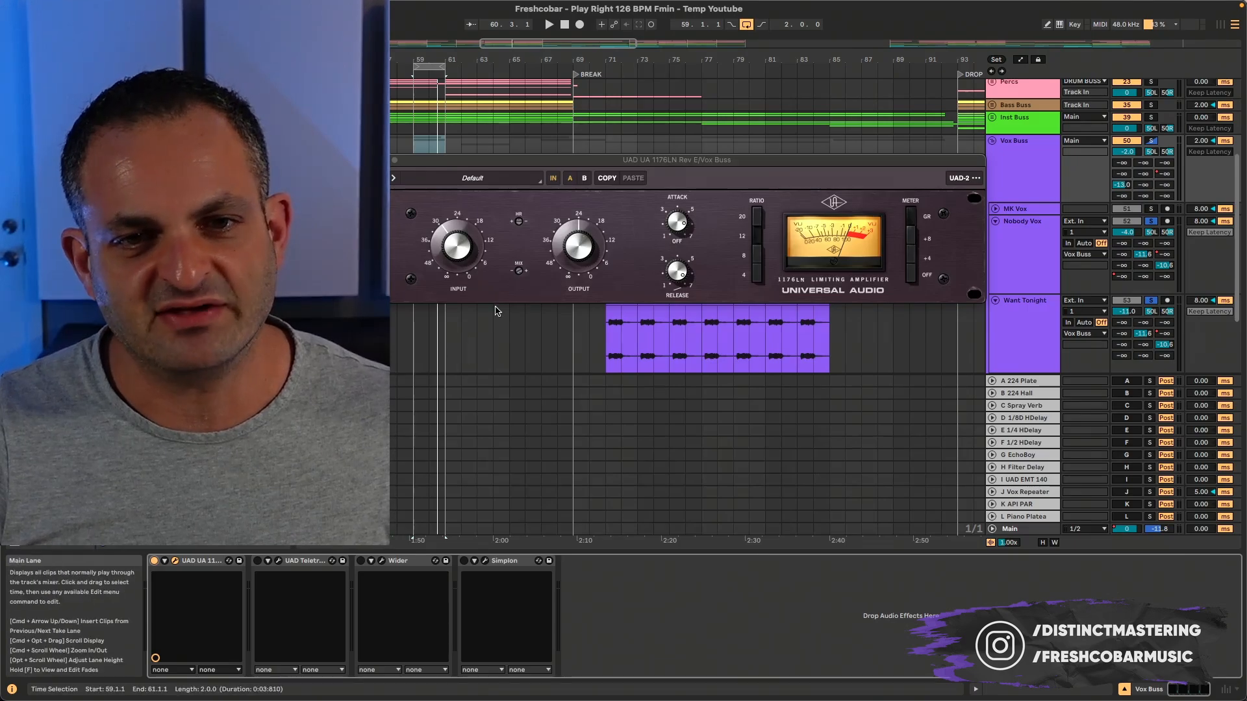
Compare the looped Nobody Vox clip with the Vox Buss 1176LN compressor engaged and bypassed
{"action": "left_click", "coordinate": [678, 274]}
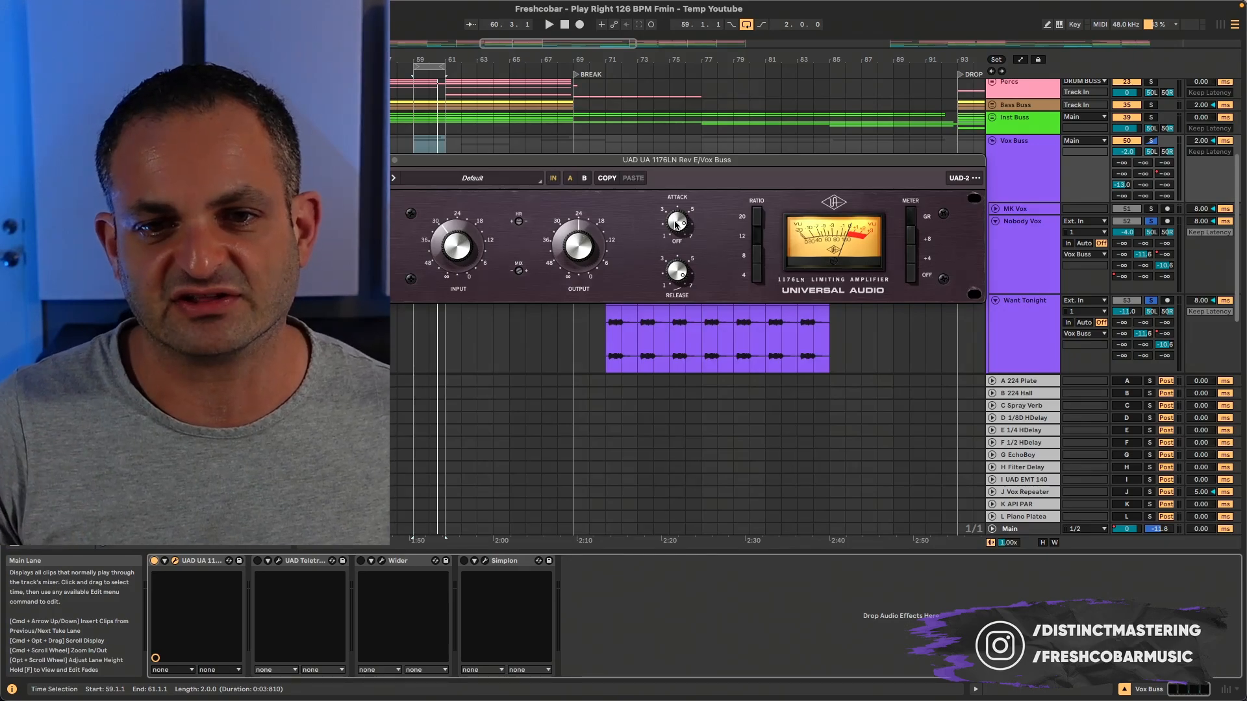
{"action": "key", "text": "space"}
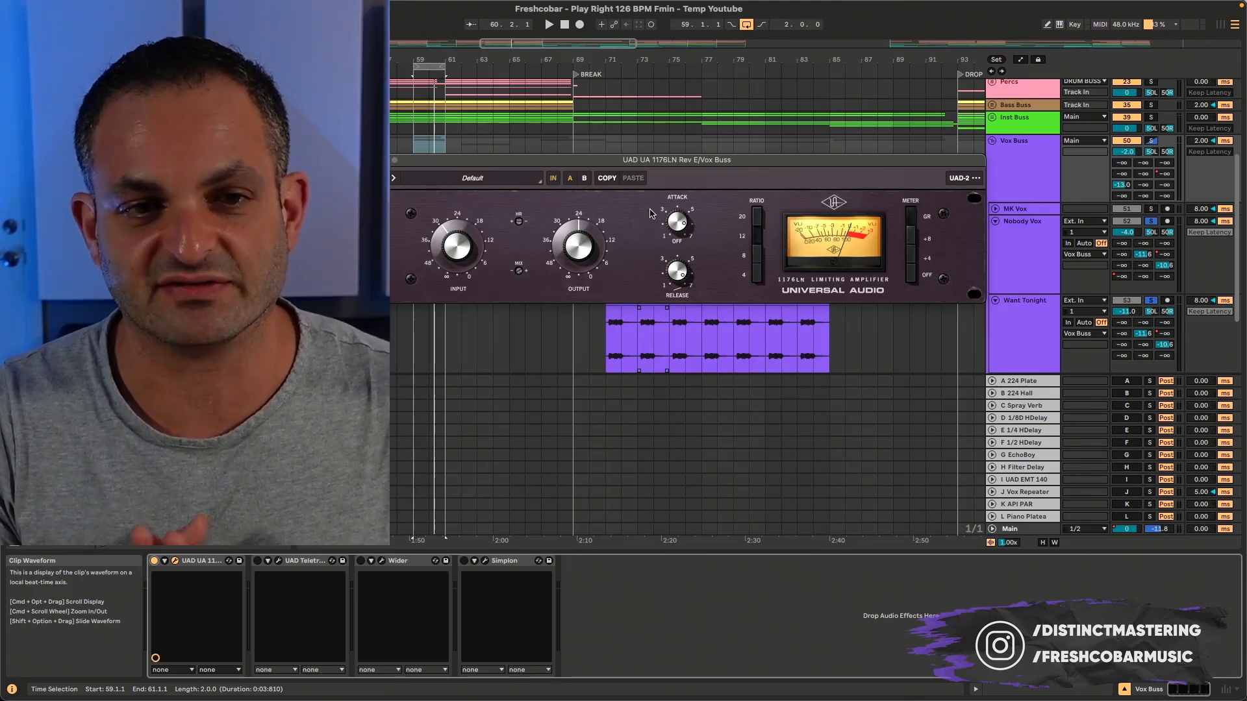
{"action": "key", "text": "space"}
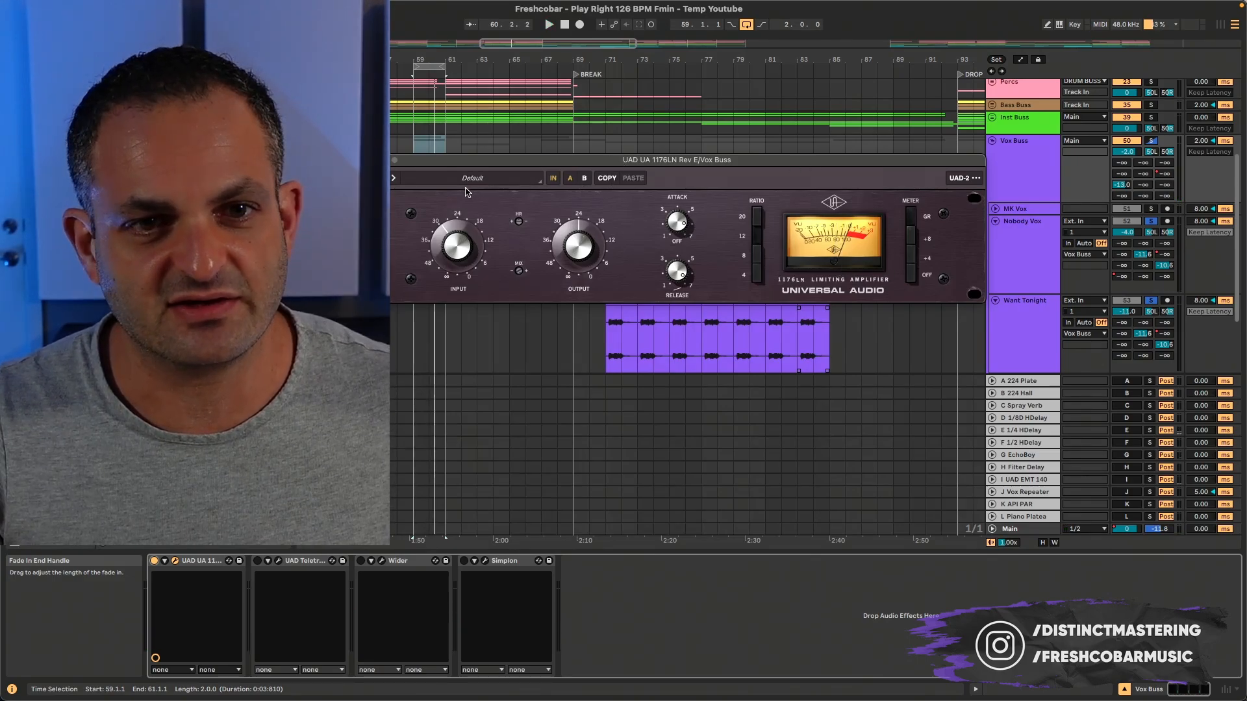
{"action": "left_click", "coordinate": [553, 178]}
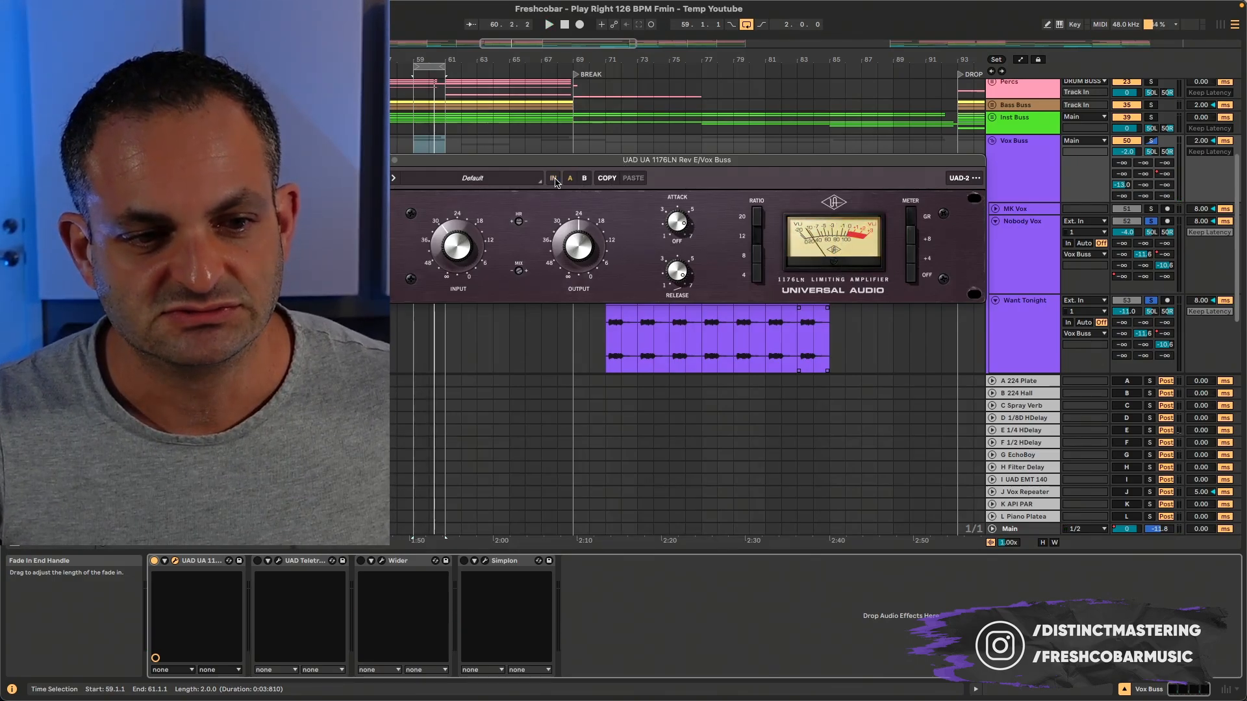
{"action": "left_click", "coordinate": [553, 178]}
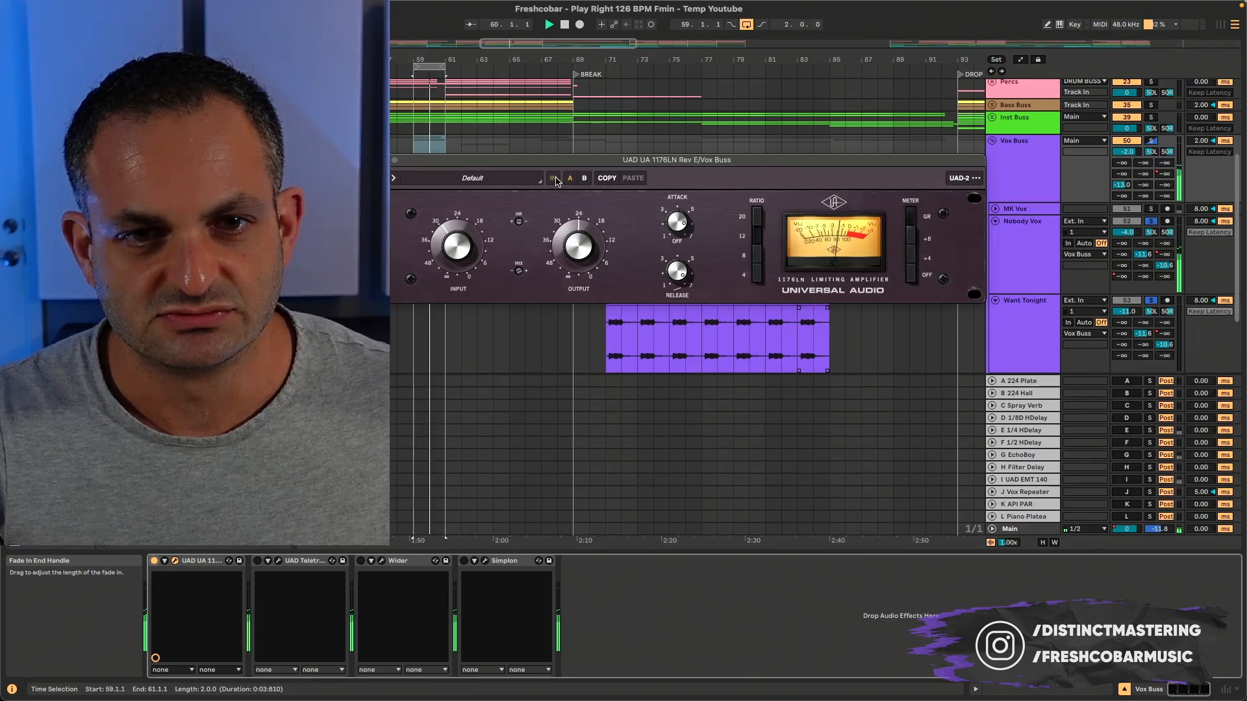
{"action": "left_click", "coordinate": [554, 179]}
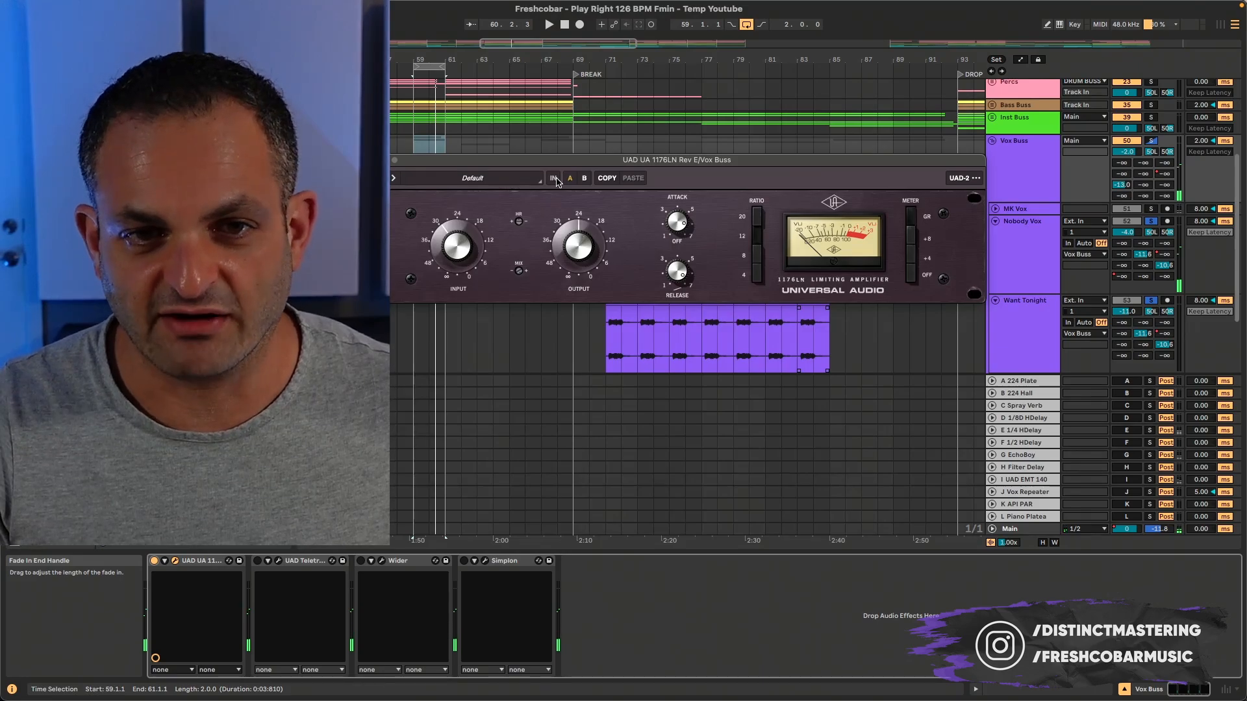
Engage the 1176LN on the Vox Buss, and activate and open the UAD Teletronix LA-2A after it
{"action": "left_click", "coordinate": [557, 181]}
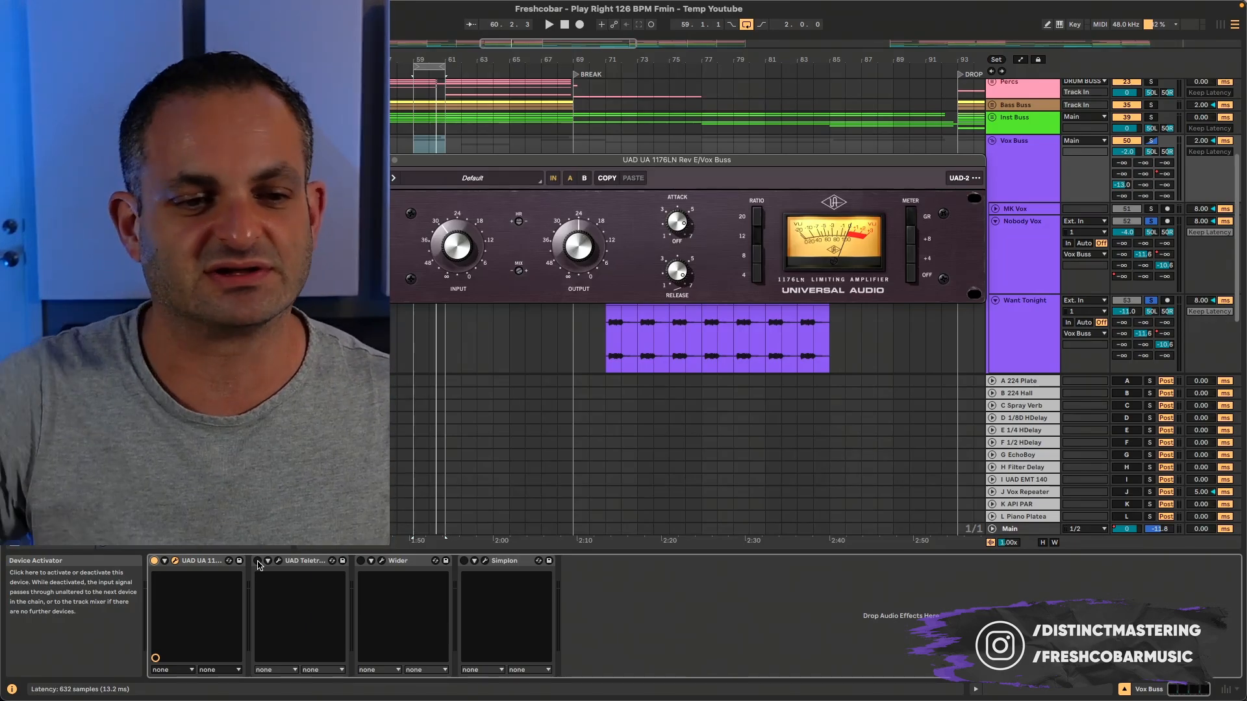
{"action": "left_click", "coordinate": [258, 561]}
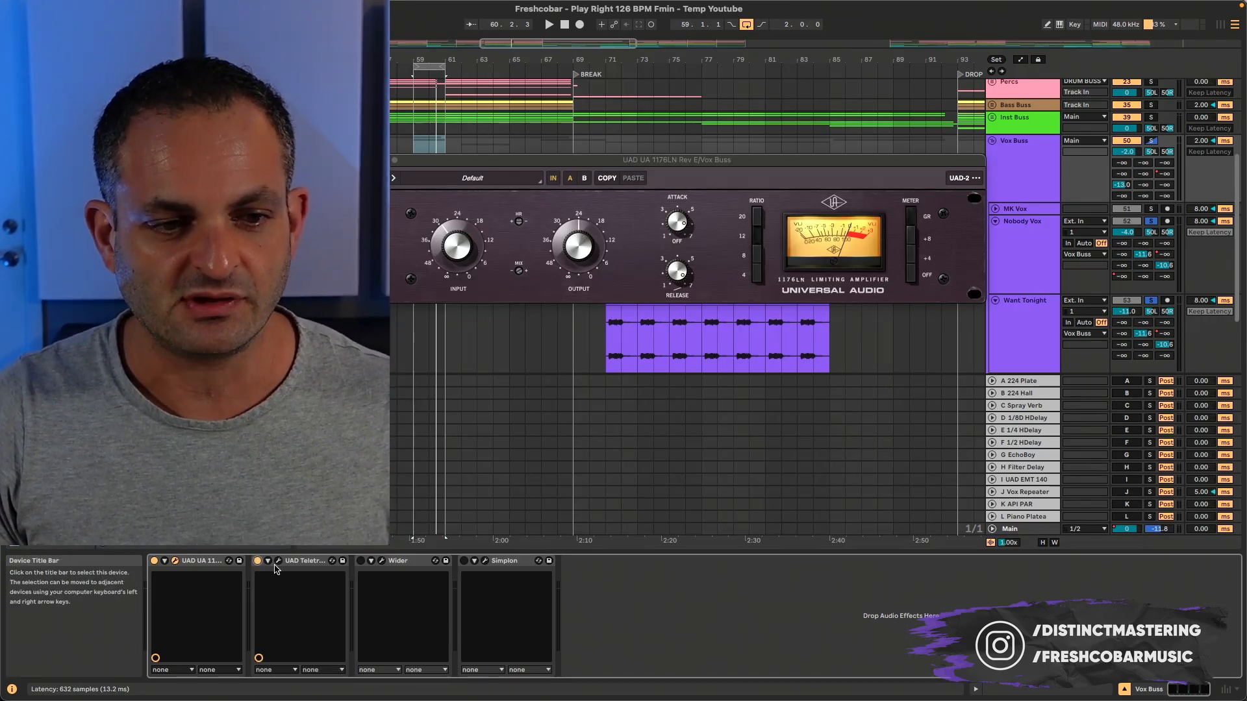
{"action": "left_click", "coordinate": [278, 561]}
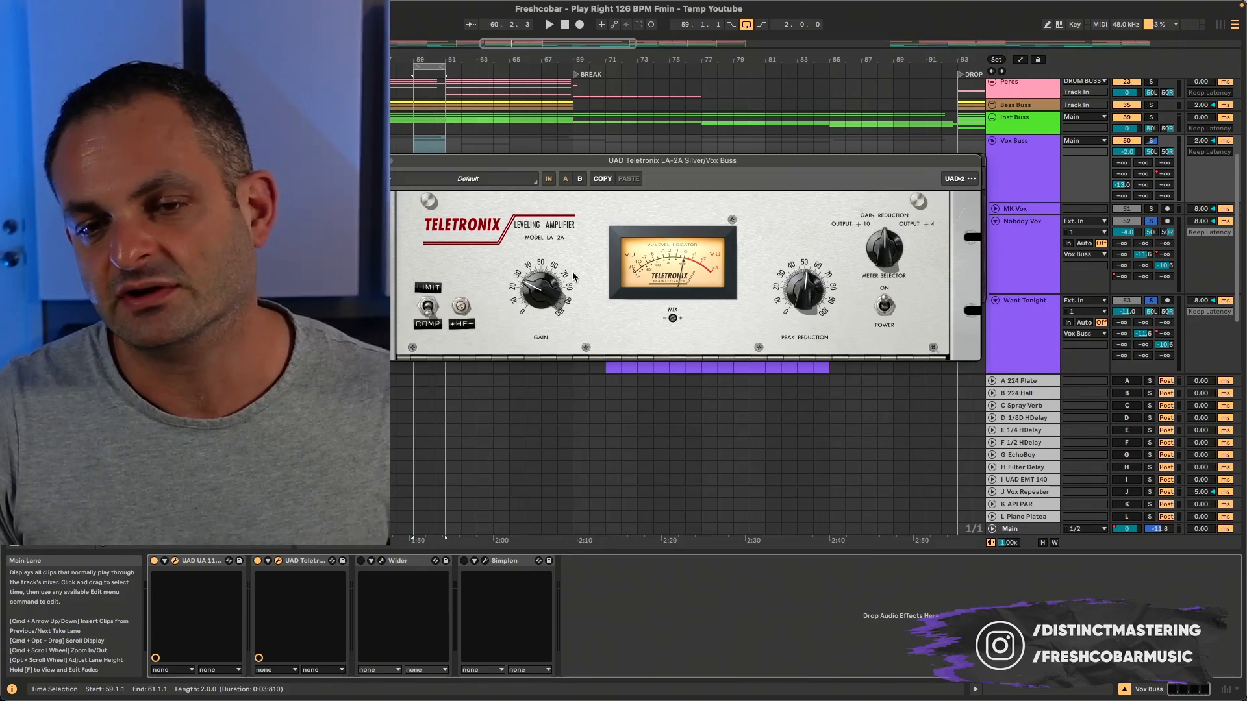
Compare the looped Nobody Vox clip with the LA-2A compressor engaged and bypassed
{"action": "key", "text": "space"}
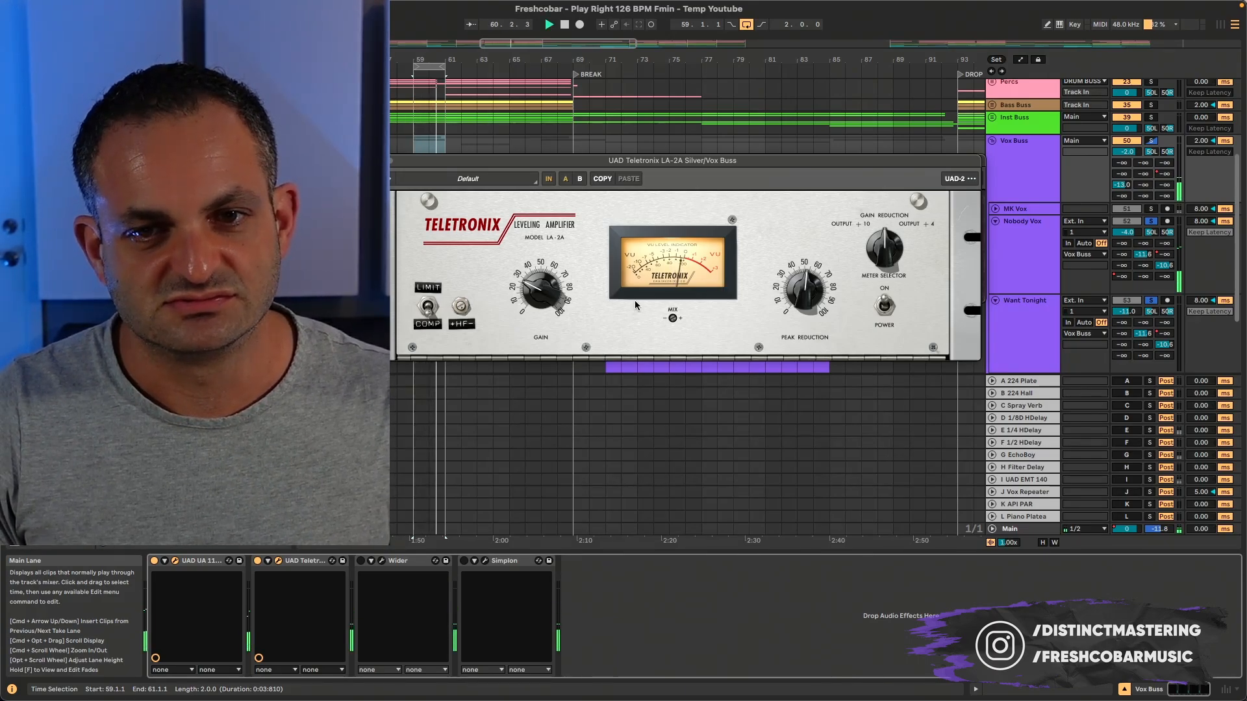
{"action": "mouse_move", "coordinate": [526, 160]}
{"action": "left_mouse_down"}
{"action": "mouse_move", "coordinate": [564, 347]}
{"action": "mouse_move", "coordinate": [539, 273]}
{"action": "mouse_move", "coordinate": [533, 181]}
{"action": "left_mouse_up"}
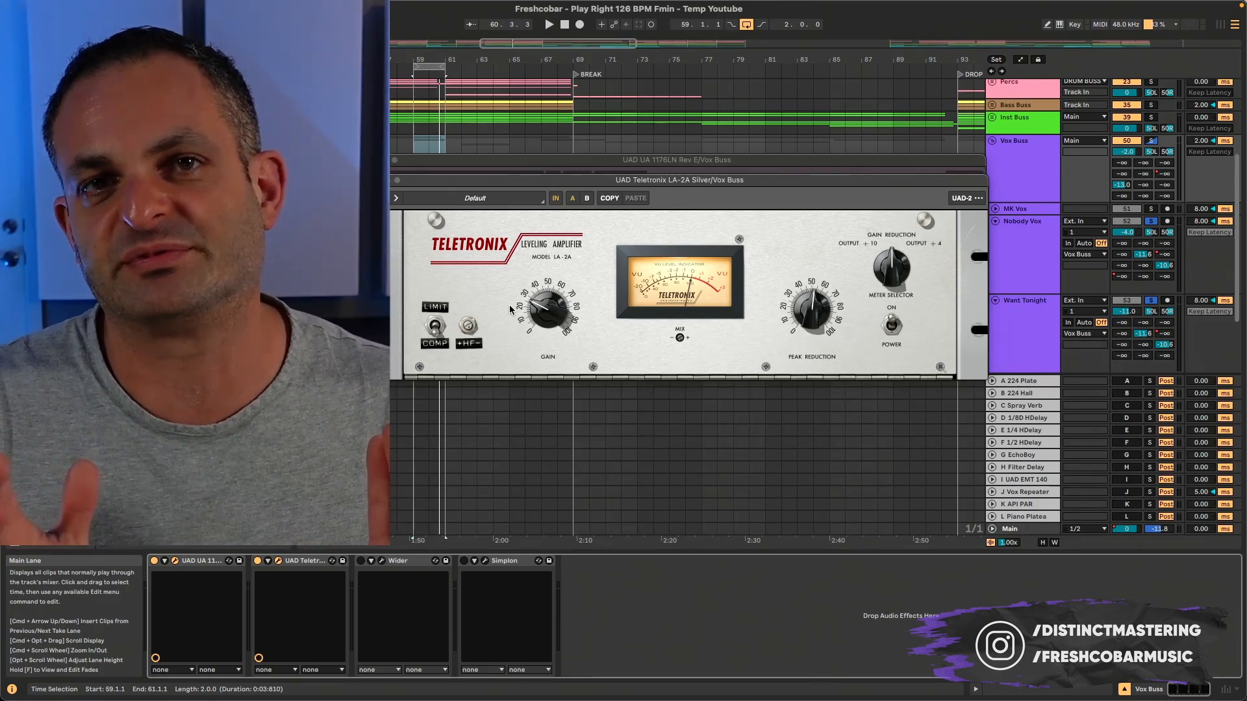
{"action": "key", "text": "space"}
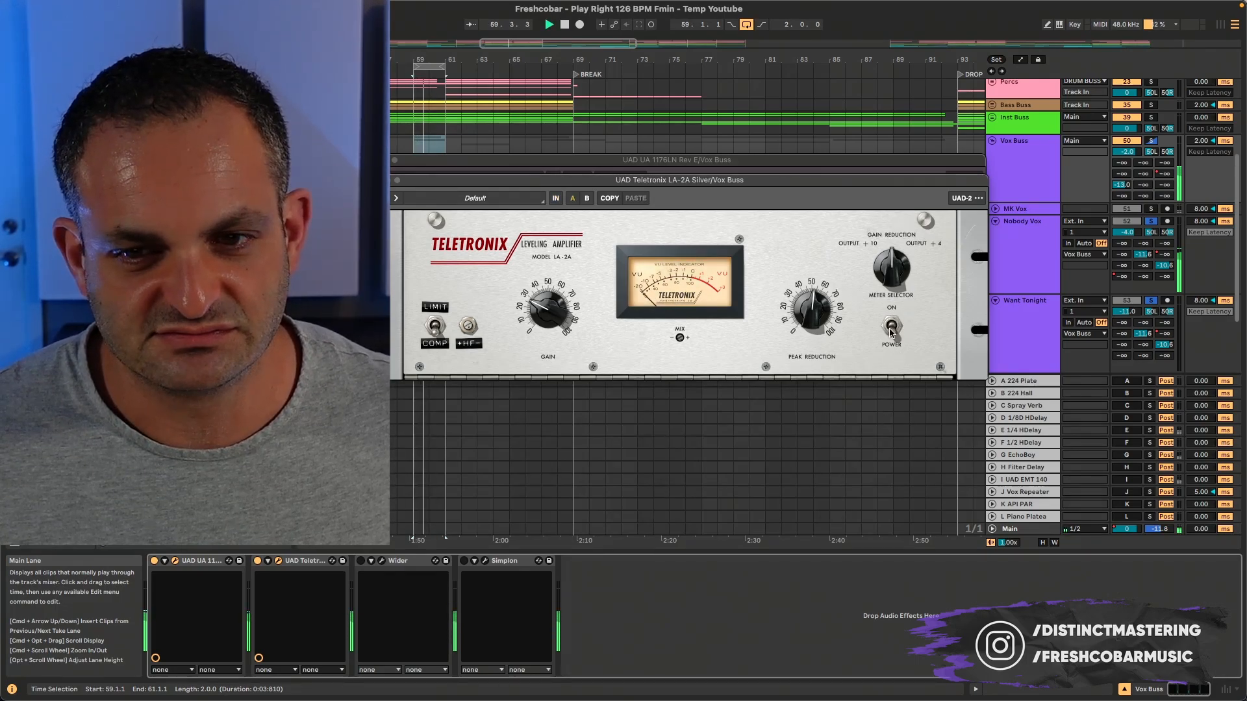
{"action": "key", "text": "space"}
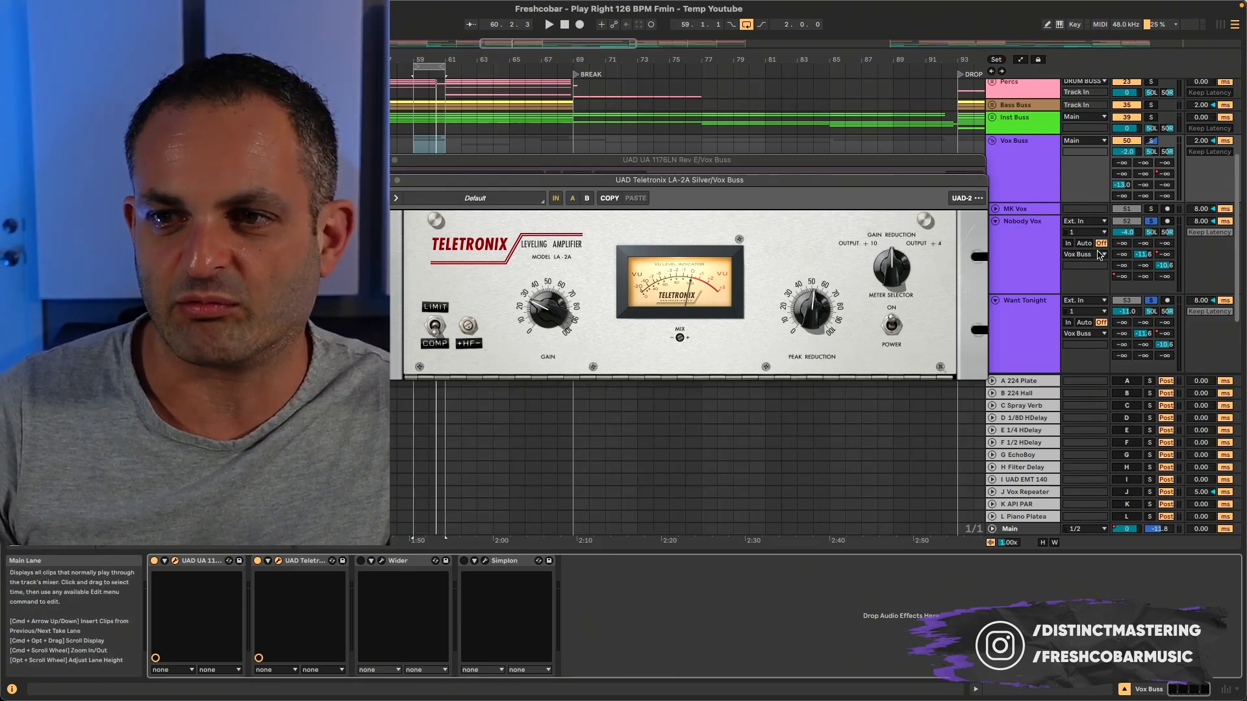
Unsolo Nobody Vox, activate Wider and Simplon on the Vox Buss, and briefly play the full mix
{"action": "left_click", "coordinate": [1151, 222]}
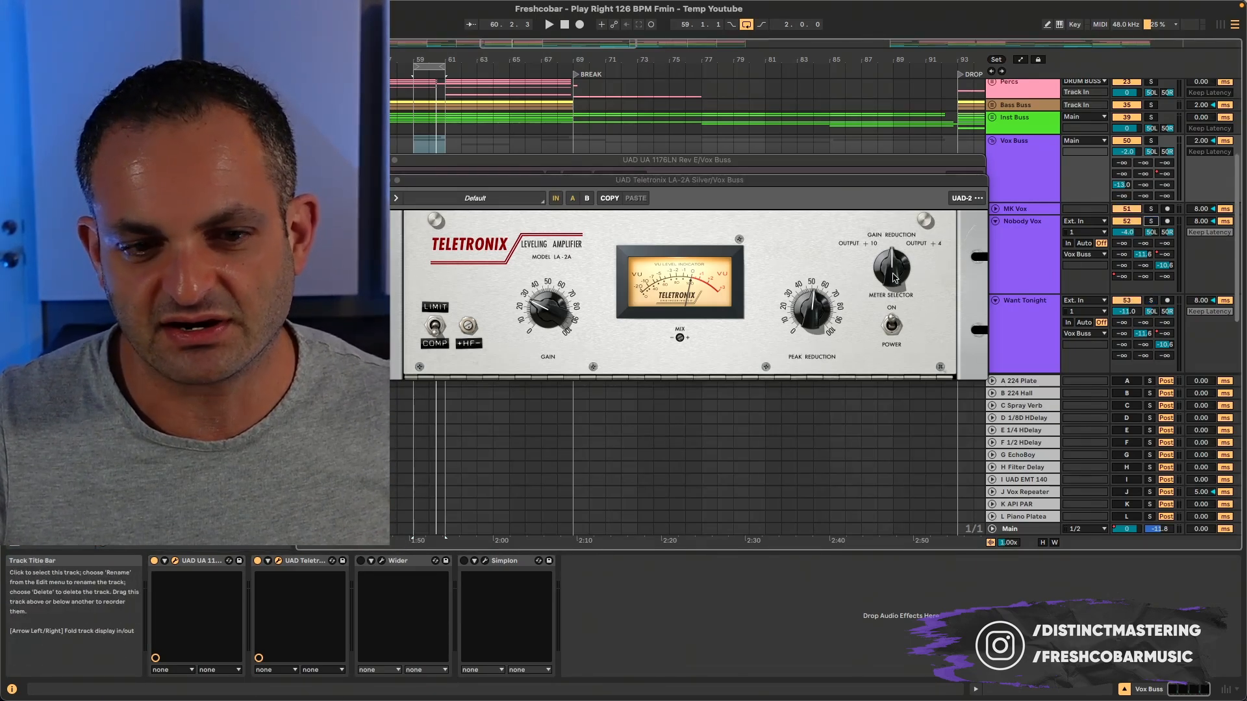
{"action": "left_click", "coordinate": [360, 561]}
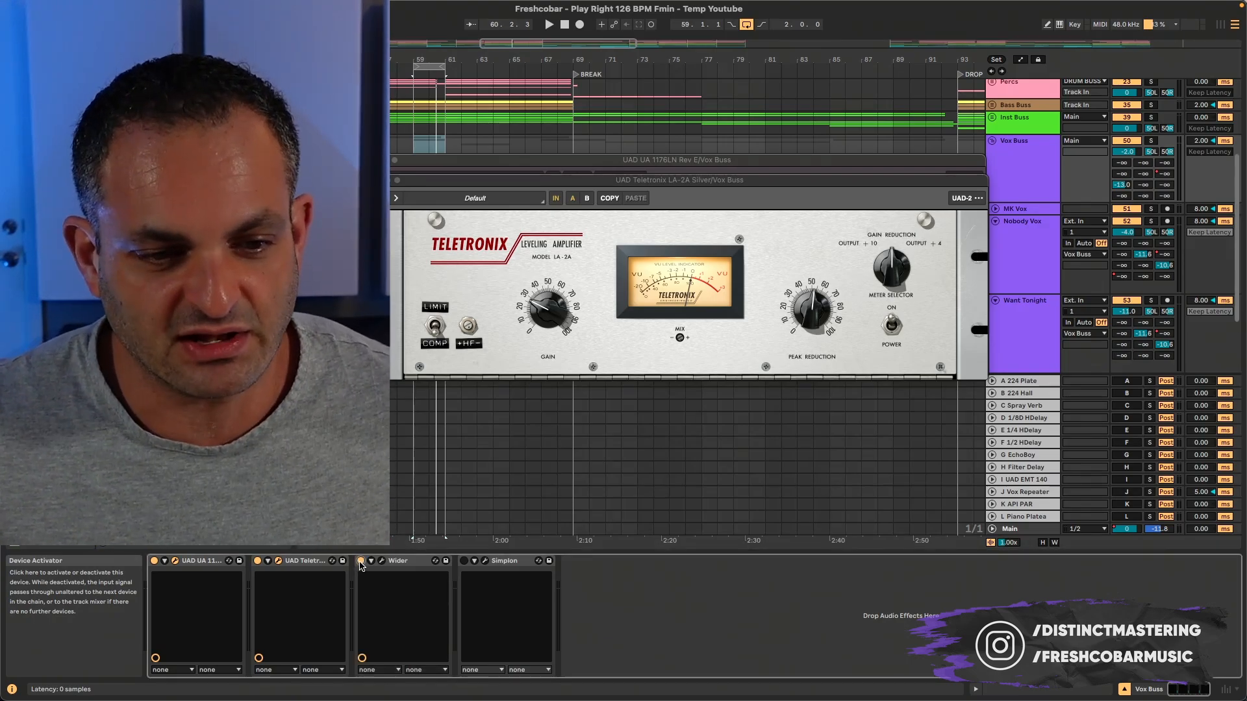
{"action": "left_click", "coordinate": [465, 563]}
{"action": "key", "text": "space"}
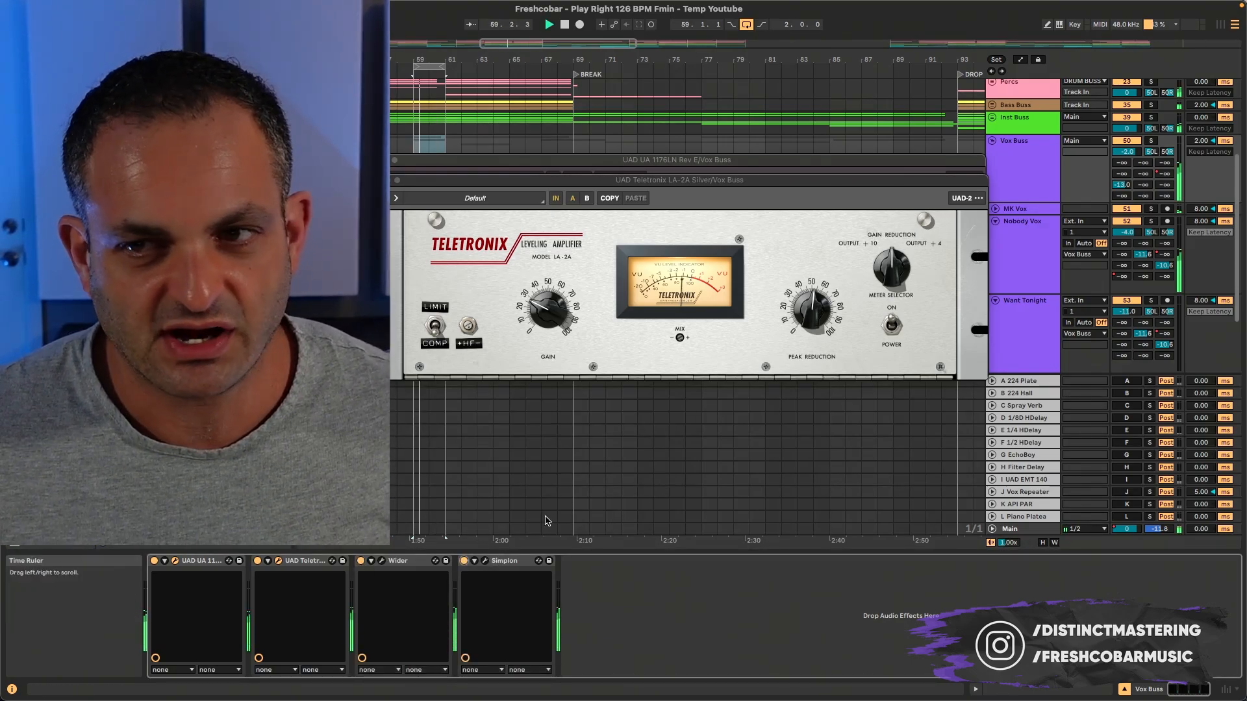
{"action": "key", "text": "space"}
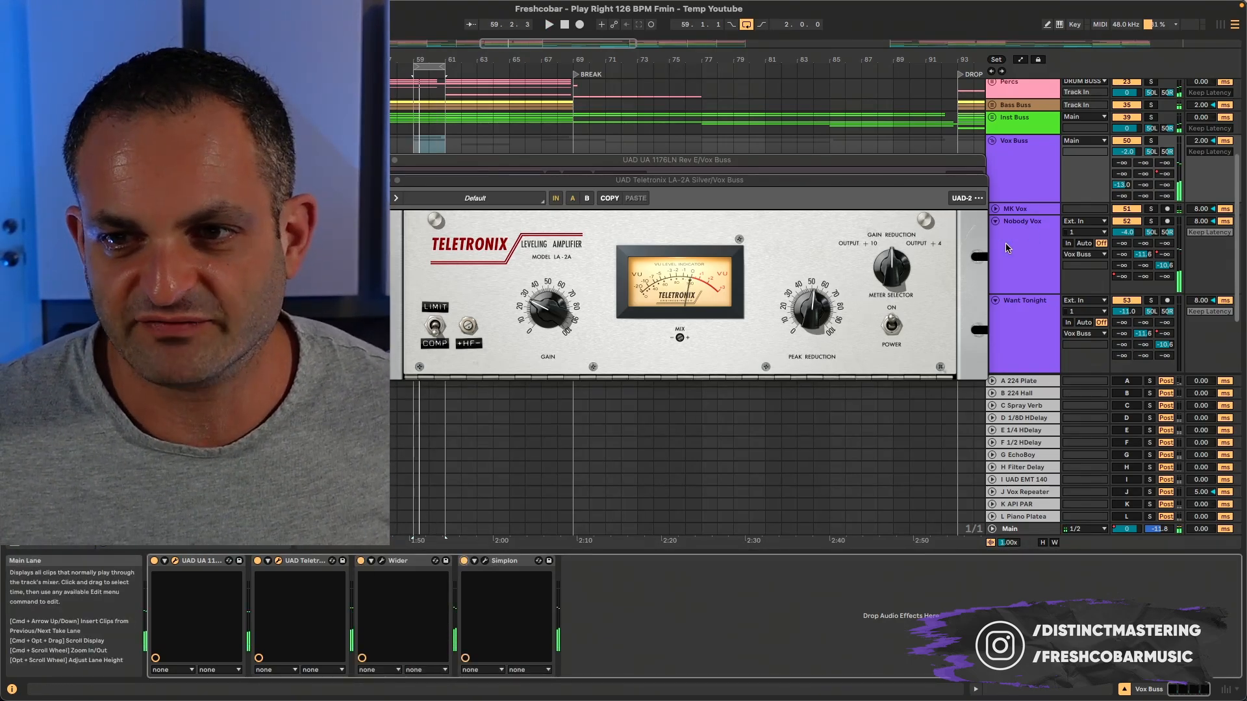
Open Wider on the Vox Buss and compare the looped mix with the device on and off
{"action": "left_click", "coordinate": [382, 563]}
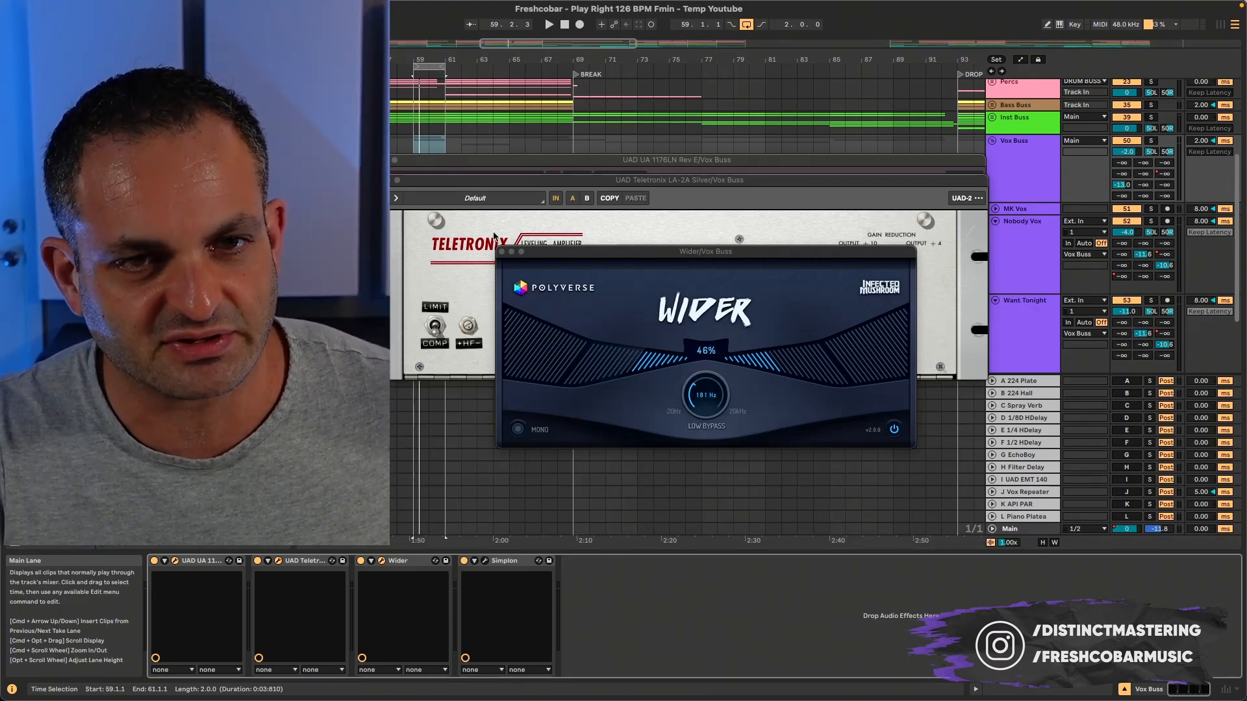
{"action": "key", "text": "space"}
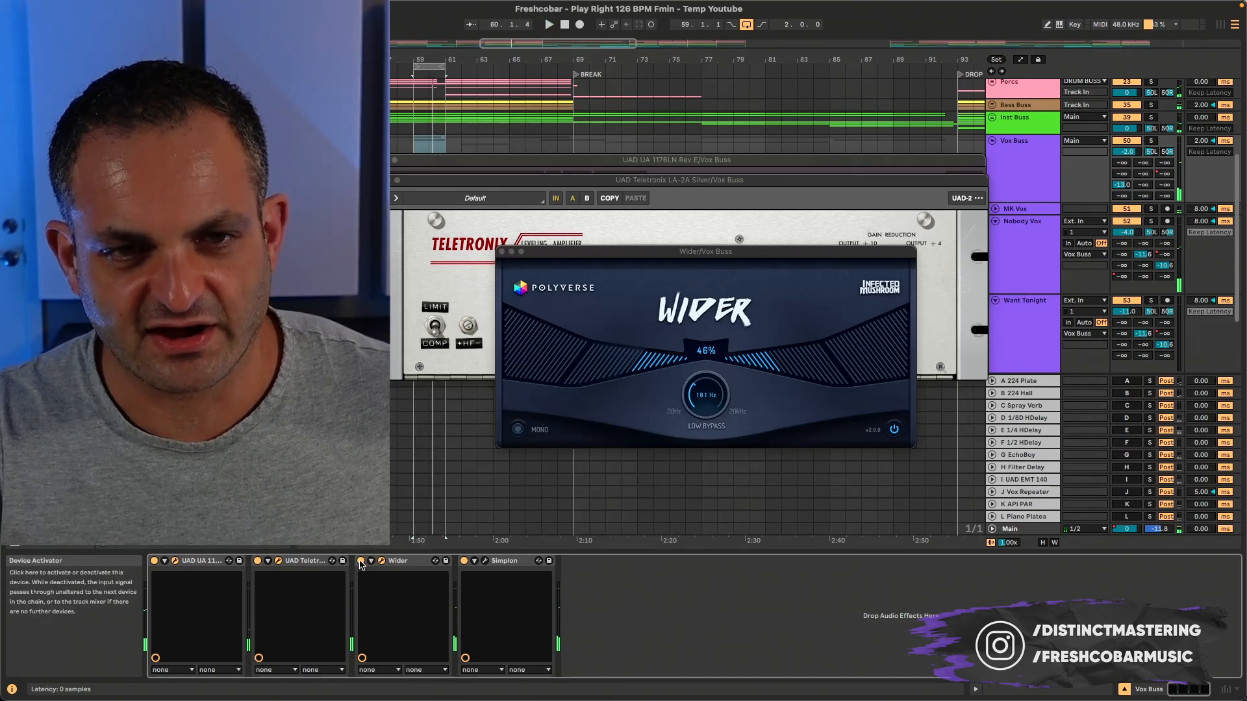
{"action": "left_click", "coordinate": [361, 563]}
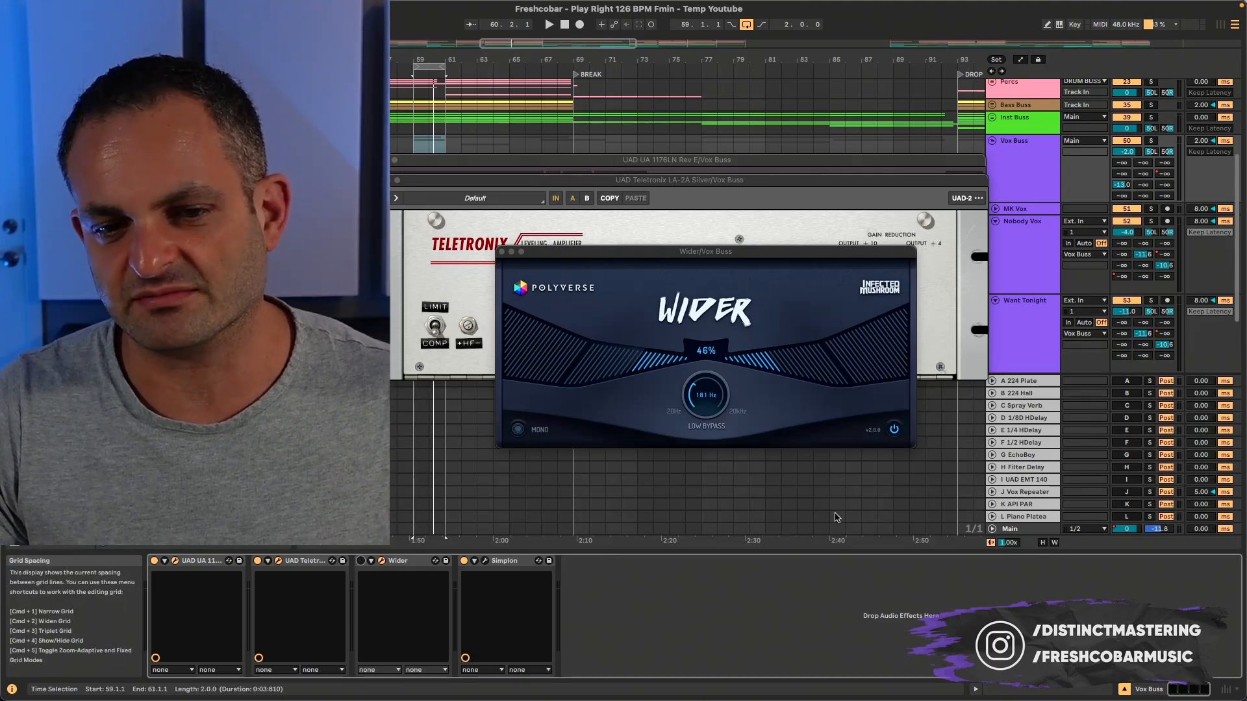
{"action": "left_click", "coordinate": [361, 562]}
{"action": "key", "text": "space"}
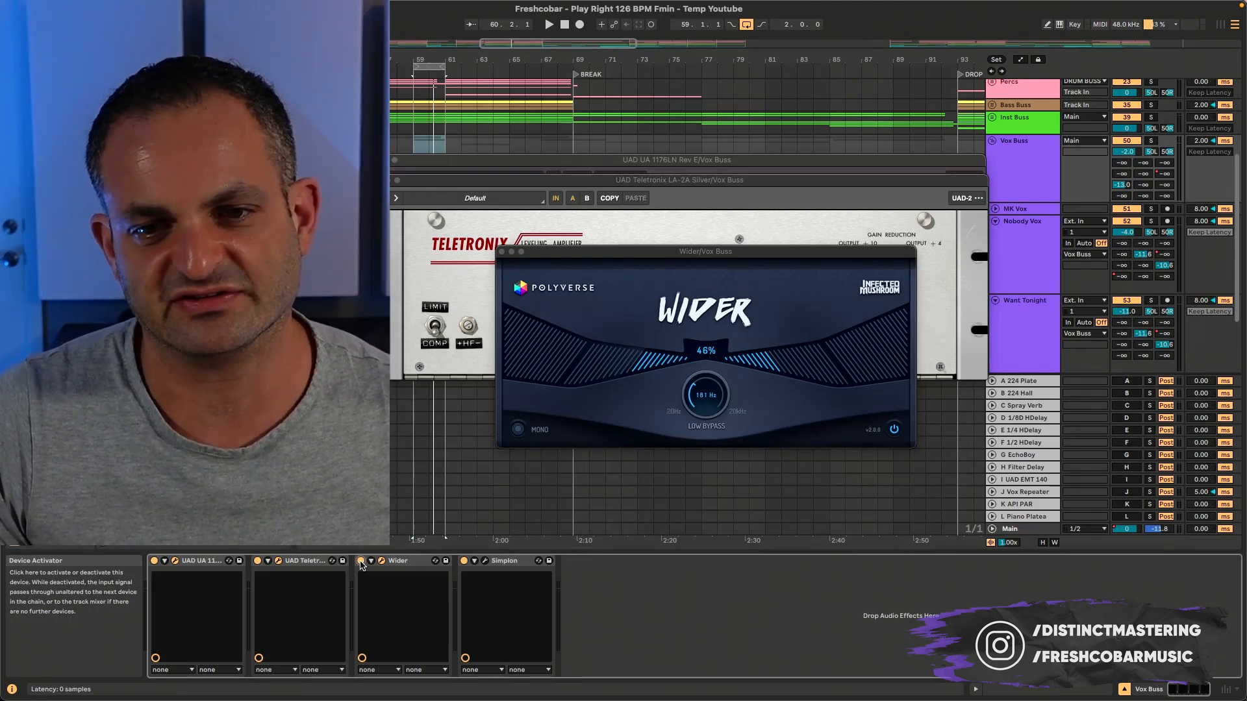
{"action": "key", "text": "space"}
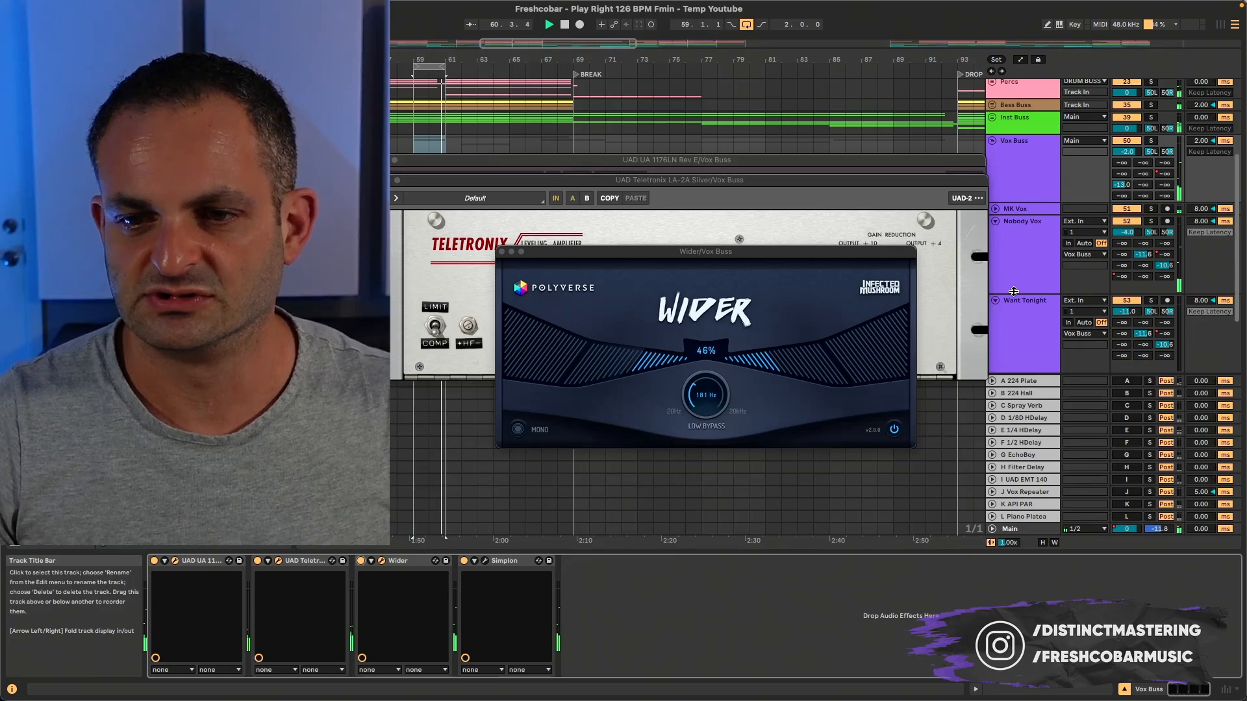
Activate all return tracks from A 224 Plate to L Piano Platea and play the loop with them
{"action": "left_click", "coordinate": [1004, 382]}
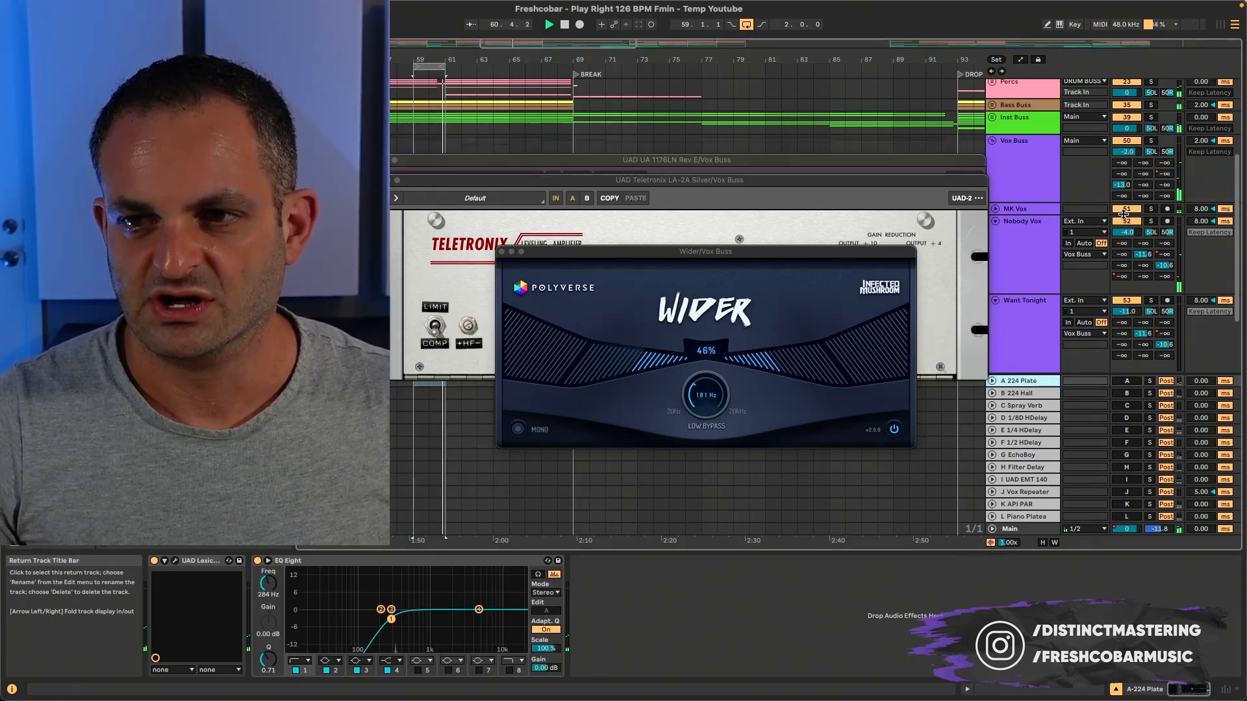
{"action": "scroll", "coordinate": [1028, 329], "scroll_direction": "down", "scroll_amount": 2}
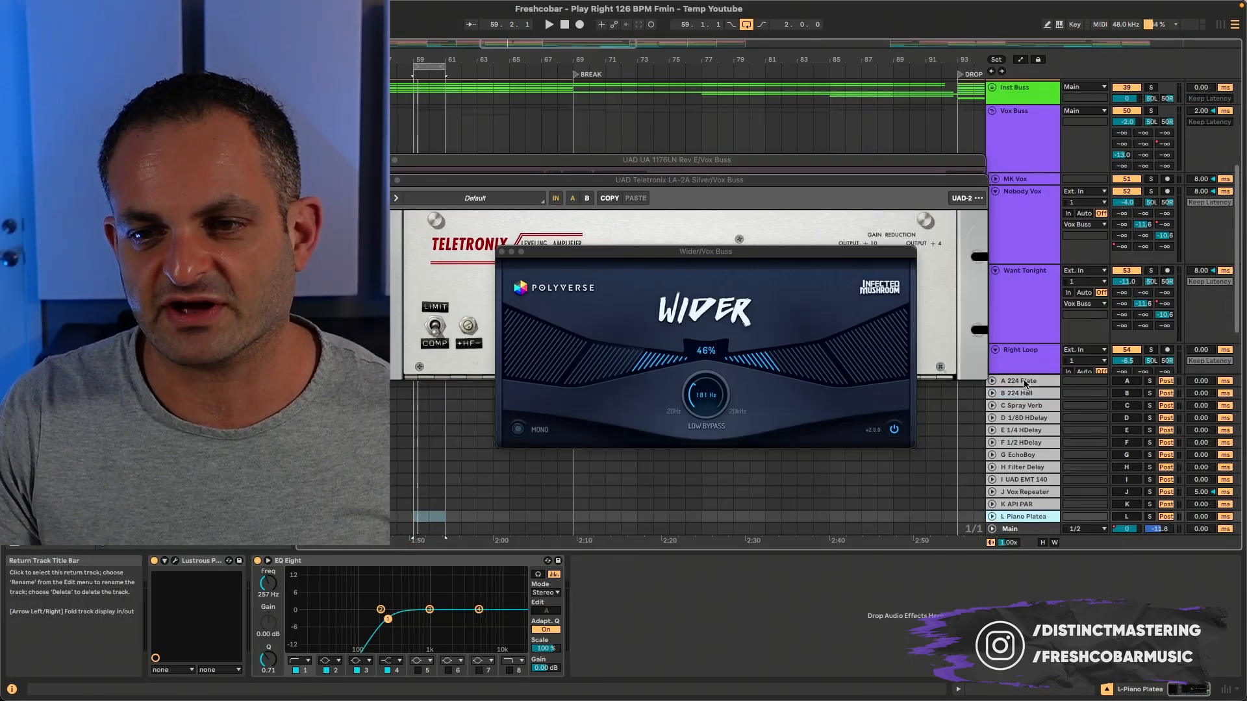
{"action": "left_click", "coordinate": [1025, 384], "text": "shift"}
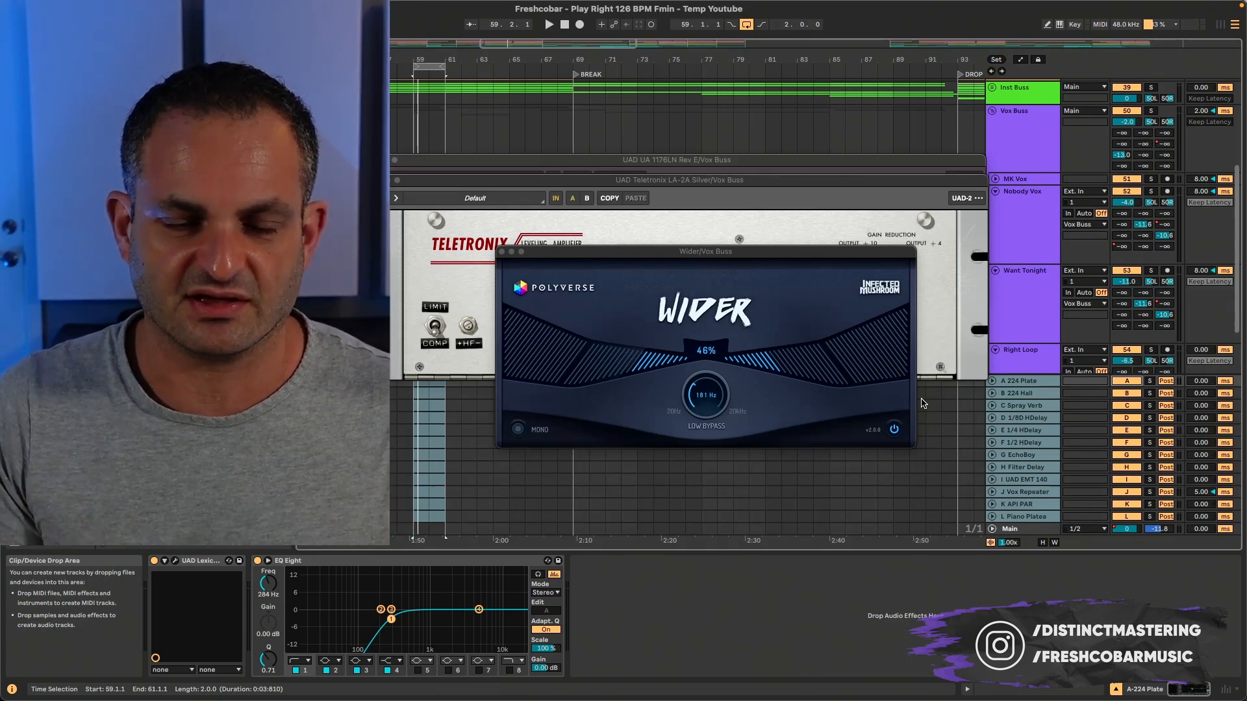
{"action": "key", "text": "space"}
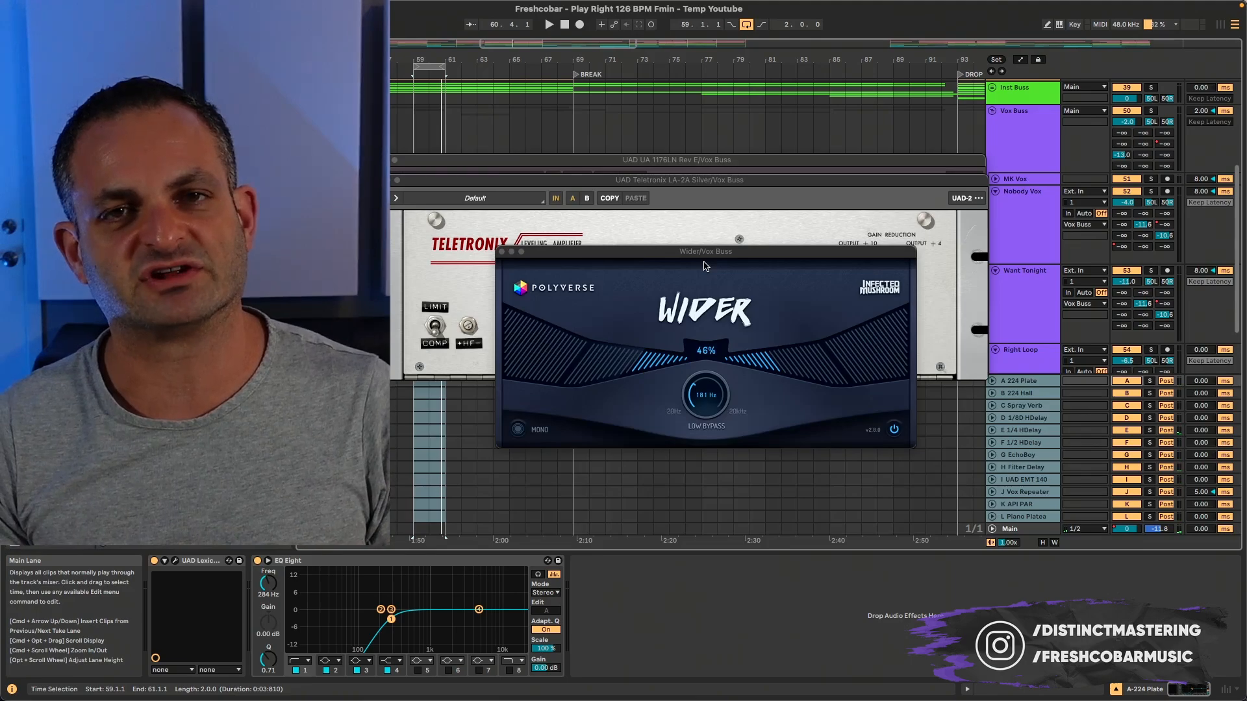
Close the LA-2A, 1176LN and Wider windows and zoom in on the Nobody Vox clip at bar 59
{"action": "left_click", "coordinate": [397, 180]}
{"action": "left_click", "coordinate": [394, 160]}
{"action": "left_click", "coordinate": [501, 252]}
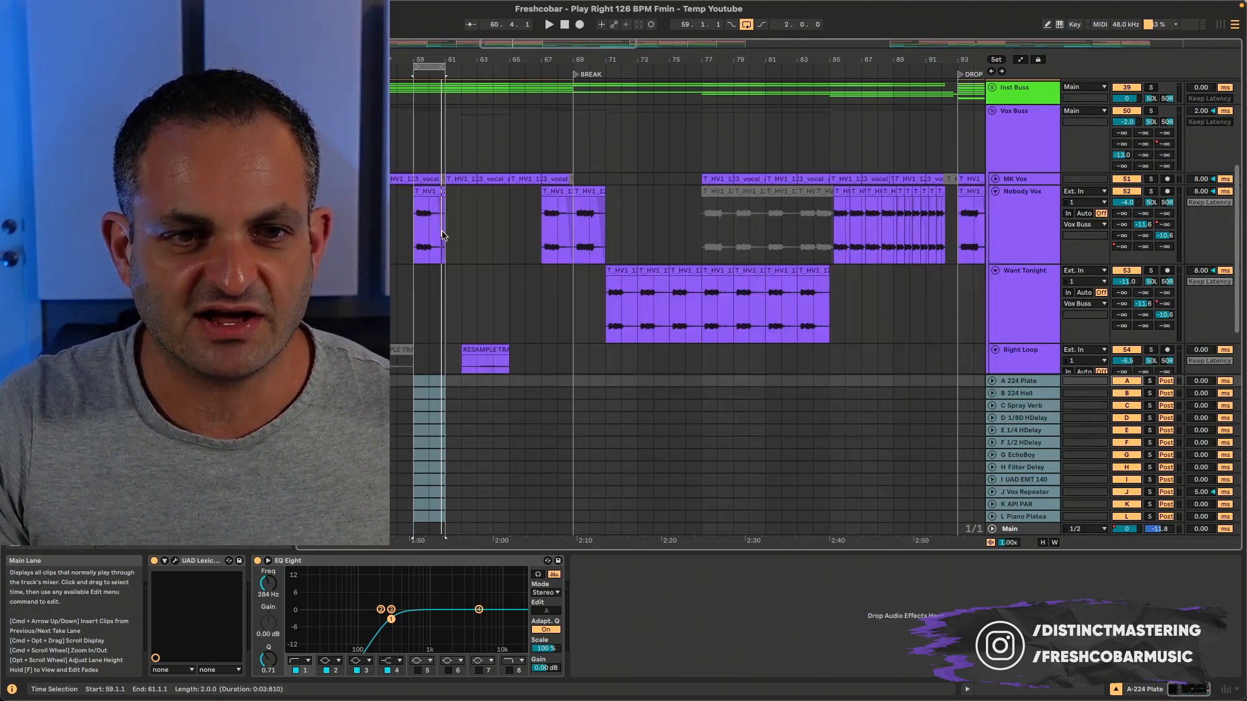
{"action": "left_click", "coordinate": [429, 225]}
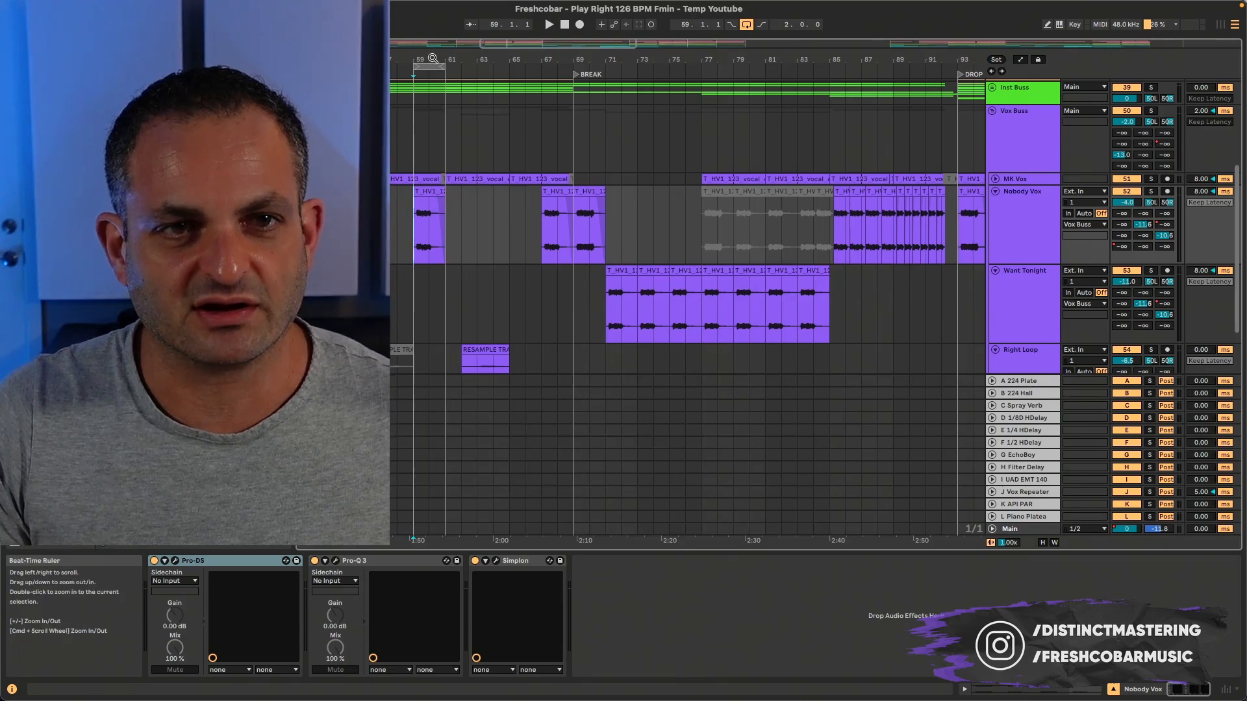
{"action": "left_click_drag", "start_coordinate": [434, 64], "coordinate": [446, 200]}
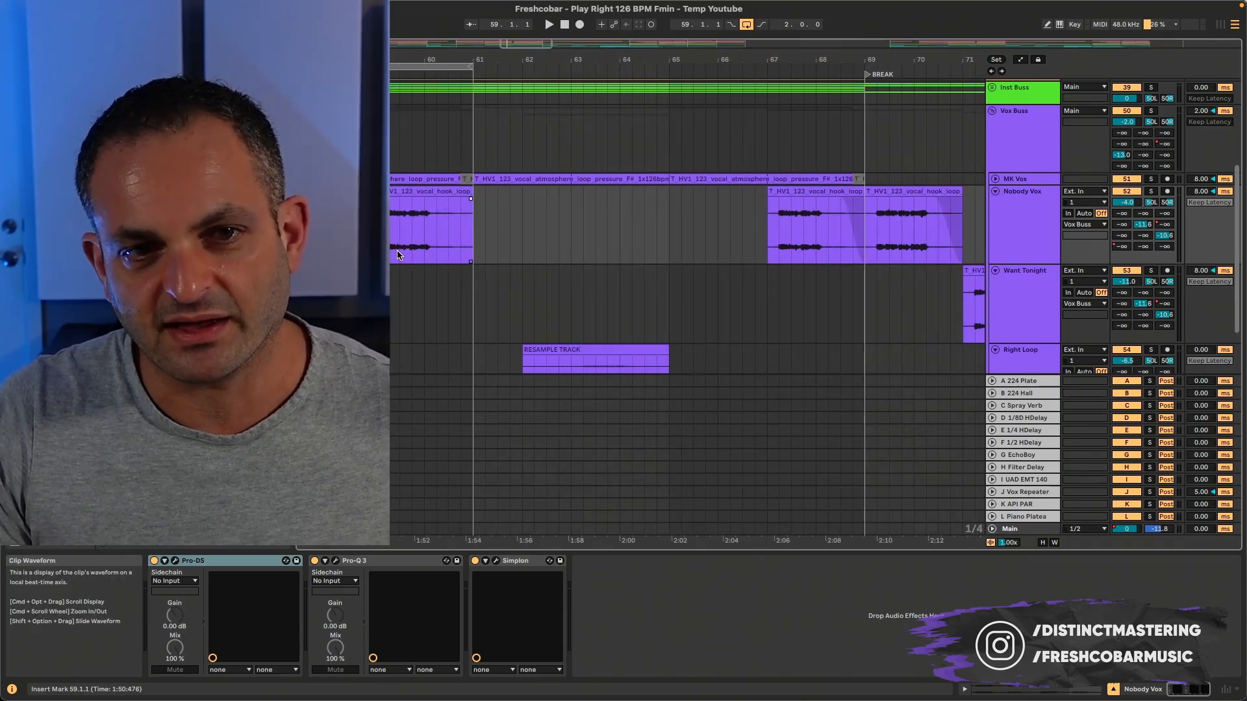
Turn off looping and play past the end of the bar 59 vocal clip, soloing the Nobody Vox track
{"action": "key", "text": "space"}
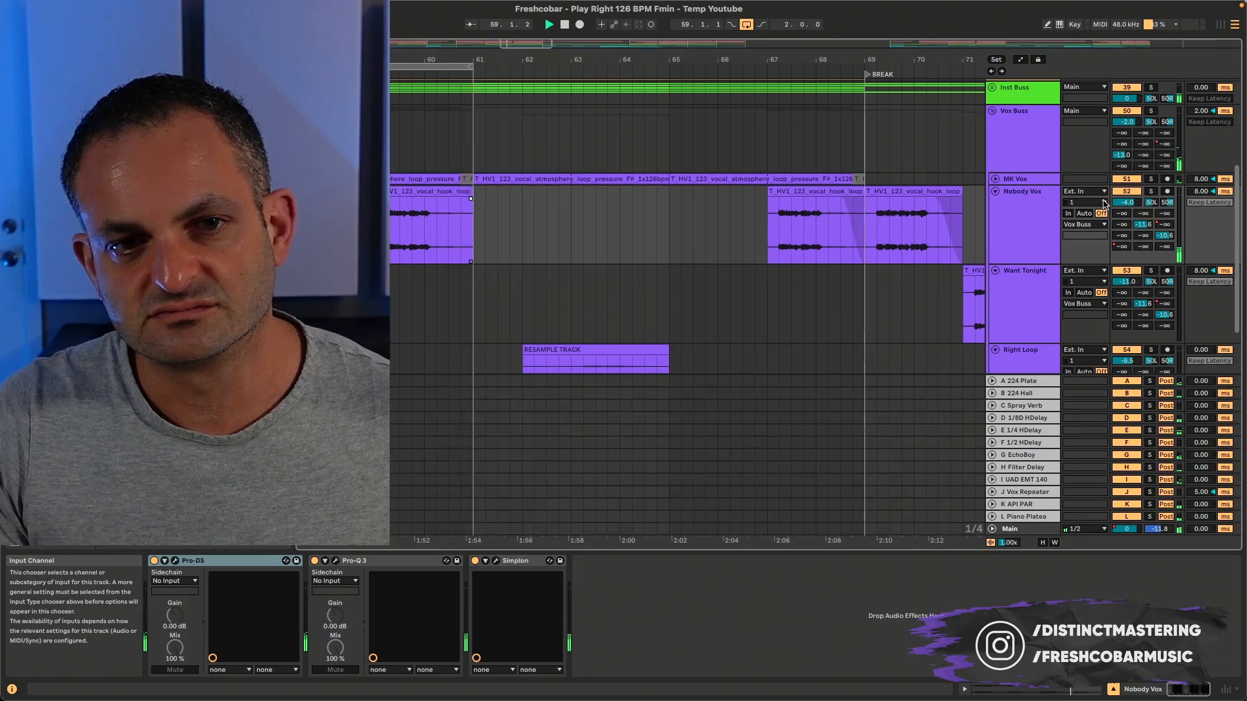
{"action": "left_click", "coordinate": [745, 24]}
{"action": "key", "text": "space"}
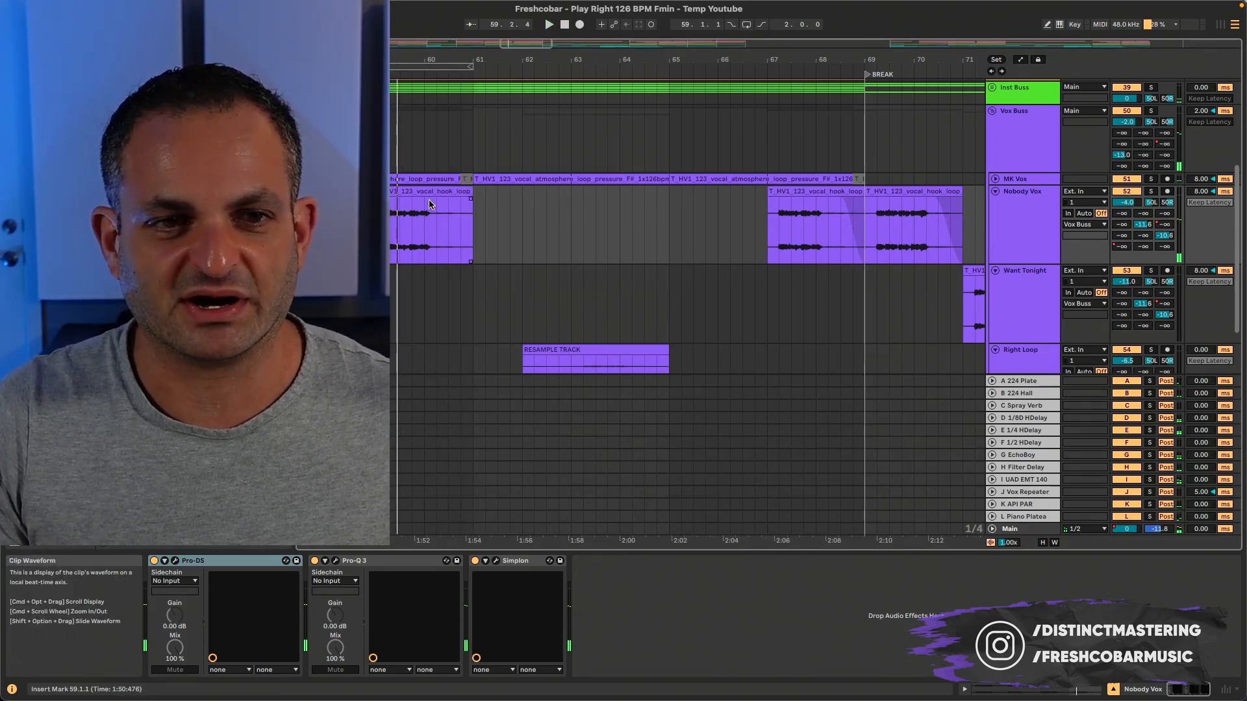
{"action": "key", "text": "space"}
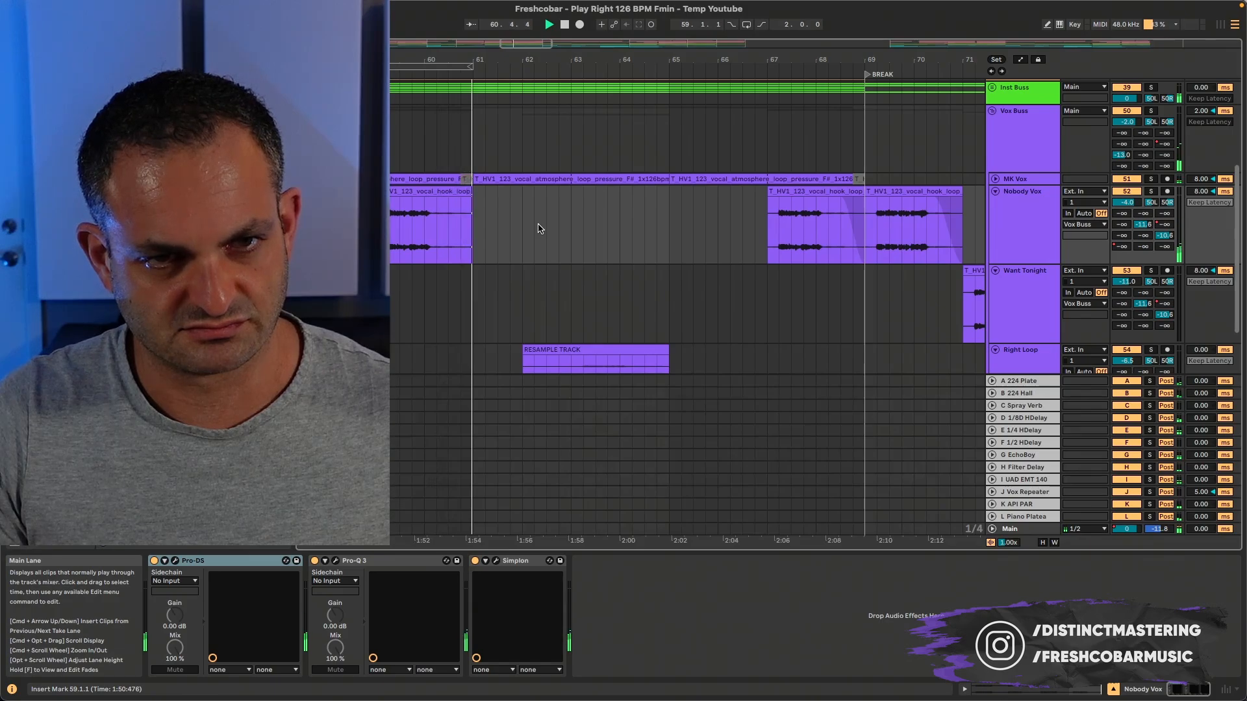
{"action": "left_click", "coordinate": [1152, 194]}
{"action": "key", "text": "space"}
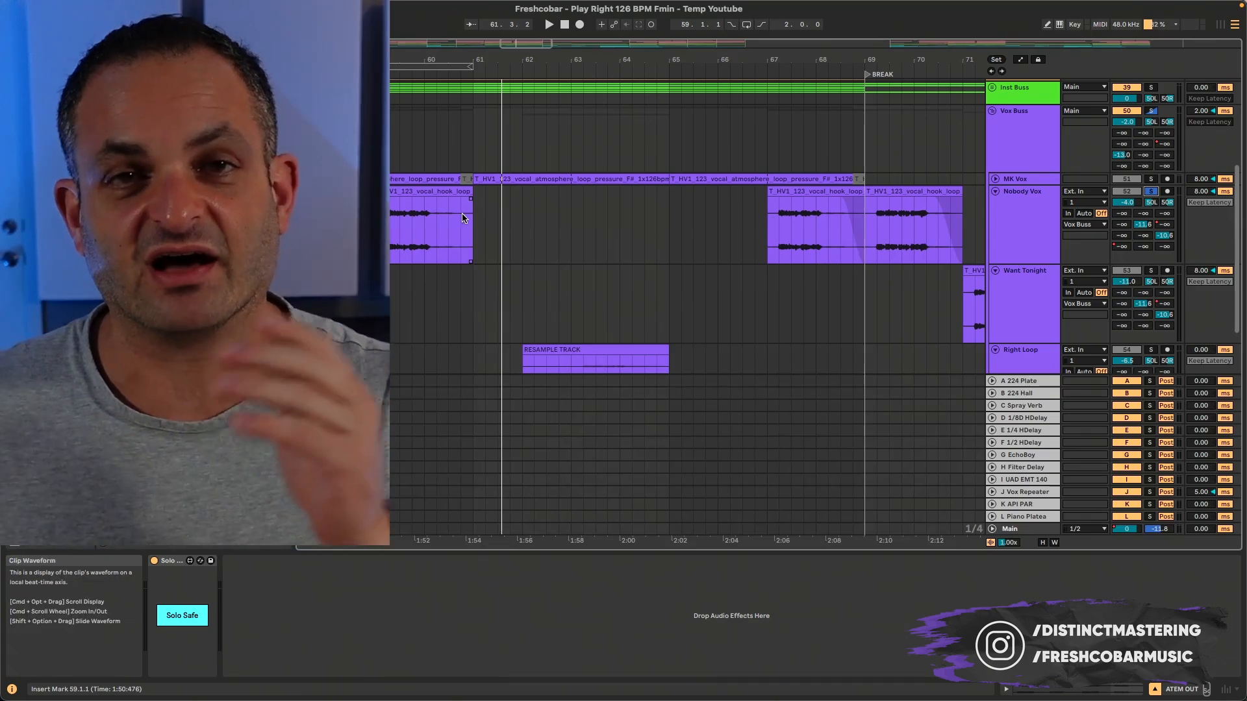
Select the Nobody Vox clip from bar 59 to 61 and examine the track's send levels
{"action": "mouse_move", "coordinate": [467, 193]}
{"action": "mouse_move", "coordinate": [471, 192]}
{"action": "left_mouse_down"}
{"action": "mouse_move", "coordinate": [544, 187]}
{"action": "mouse_move", "coordinate": [475, 192]}
{"action": "left_mouse_up"}
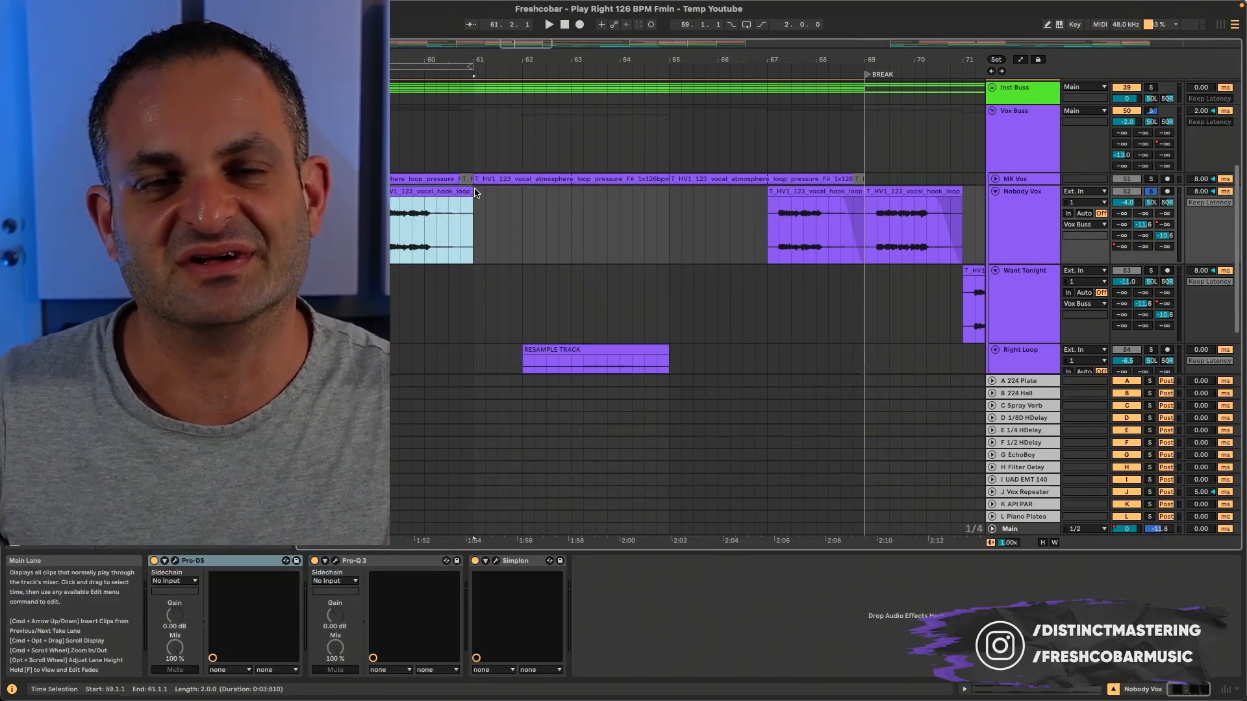
{"action": "left_click", "coordinate": [1141, 225]}
{"action": "scroll", "coordinate": [1059, 311], "scroll_direction": "down", "scroll_amount": 3}
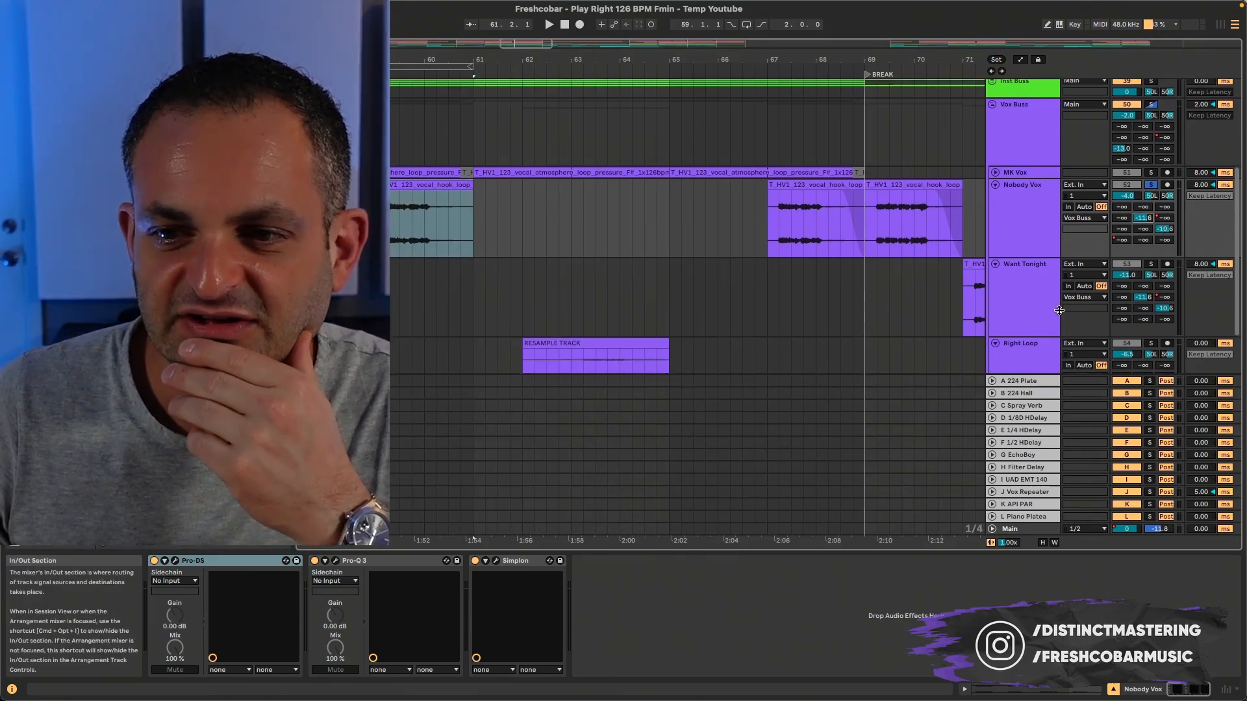
{"action": "scroll", "coordinate": [1082, 289], "scroll_direction": "up", "scroll_amount": 4}
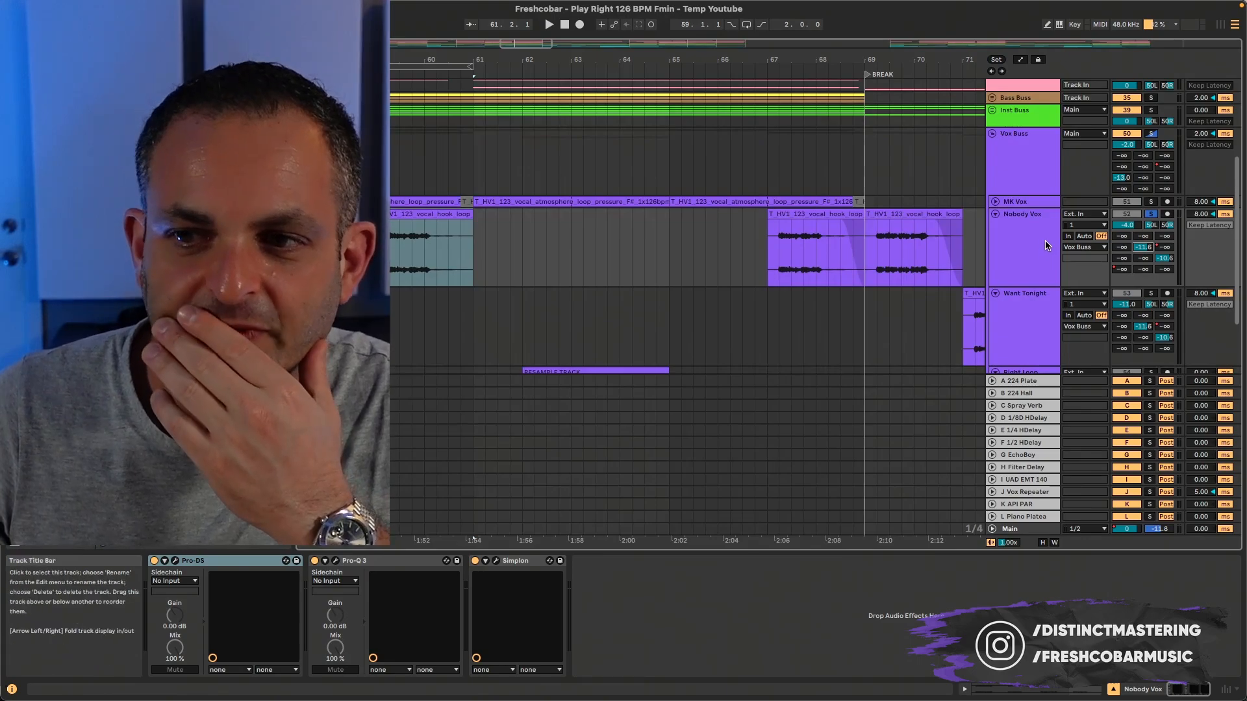
Select the E 1/4 HDelay return track and open its H-Delay plugin to examine the delay settings
{"action": "left_click", "coordinate": [995, 430]}
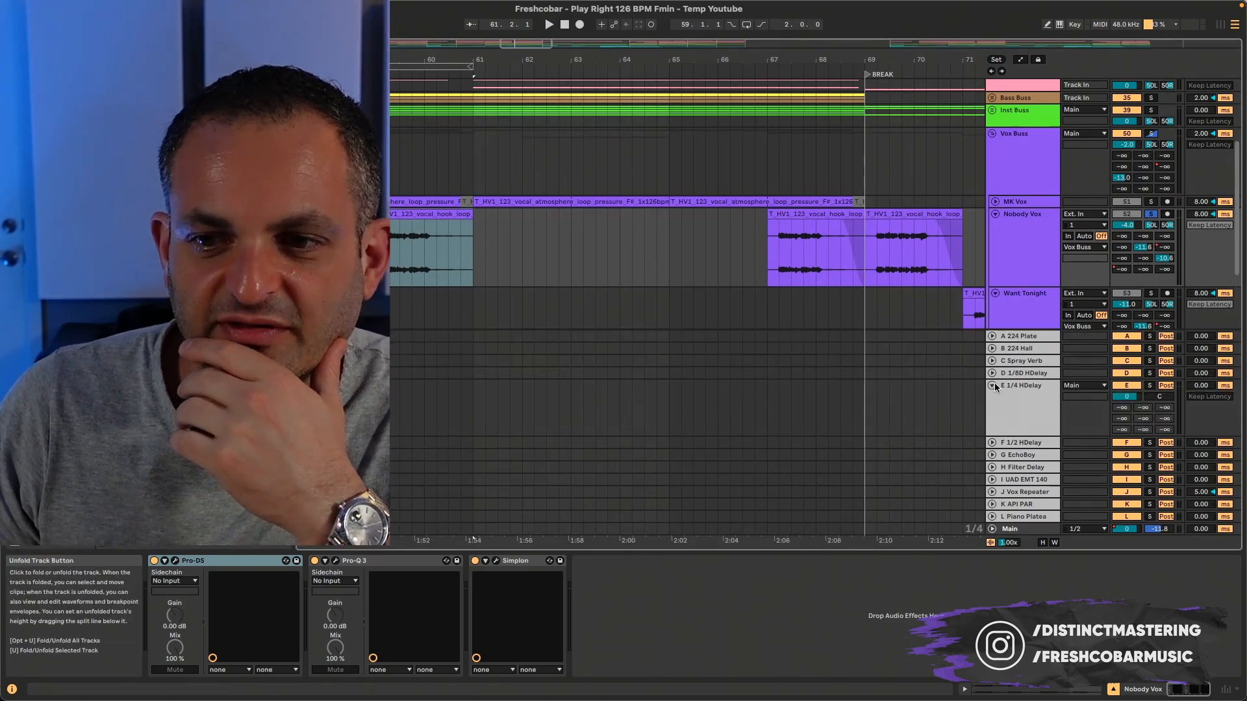
{"action": "left_click", "coordinate": [993, 385]}
{"action": "left_click", "coordinate": [1005, 431]}
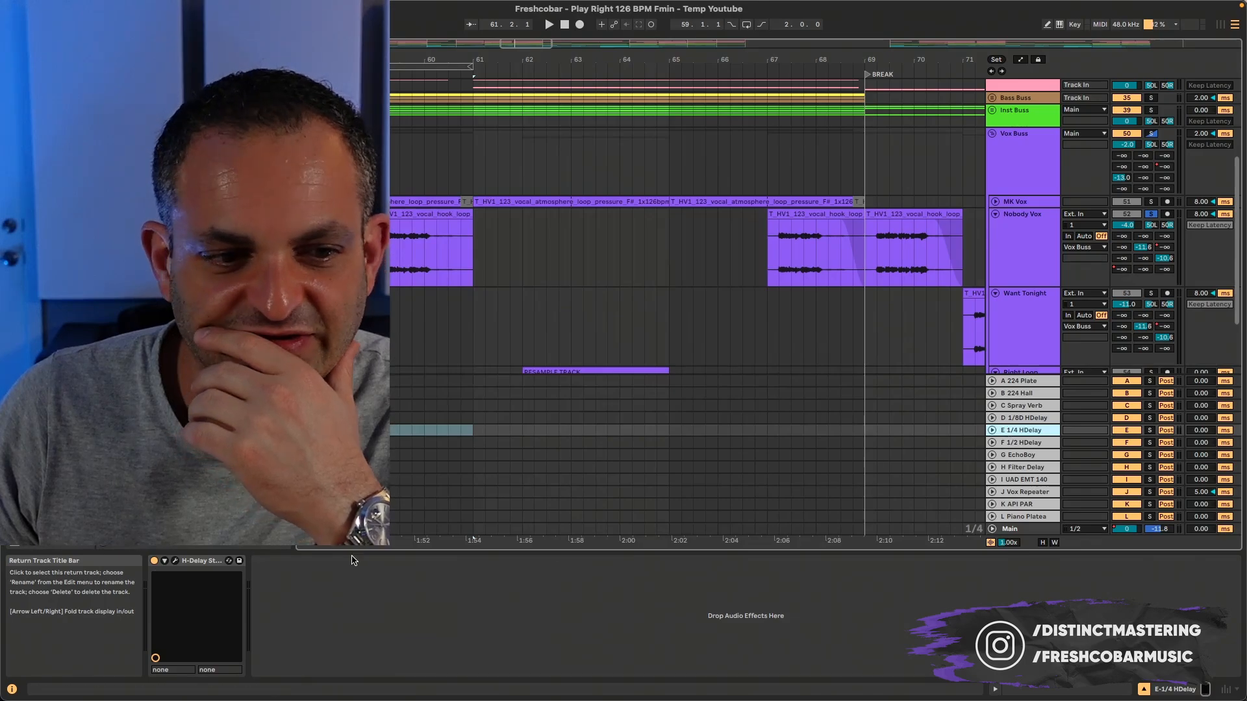
{"action": "left_click", "coordinate": [175, 561]}
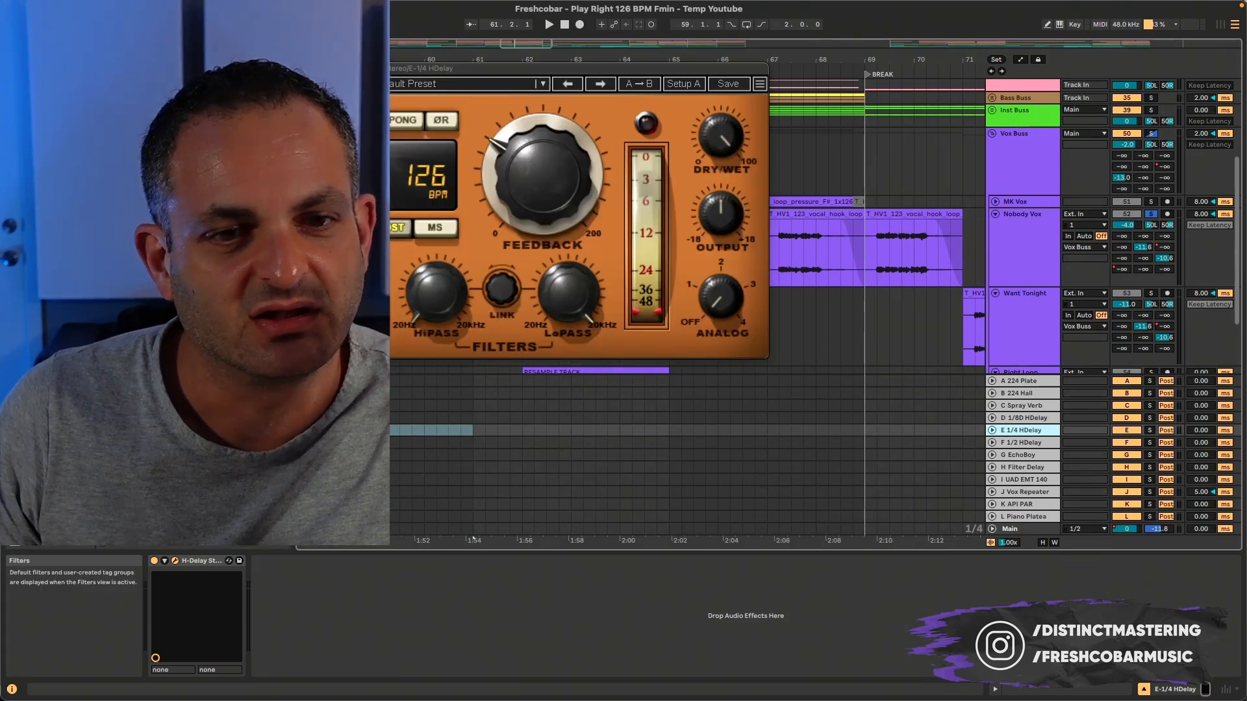
{"action": "left_click_drag", "start_coordinate": [247, 73], "coordinate": [629, 124]}
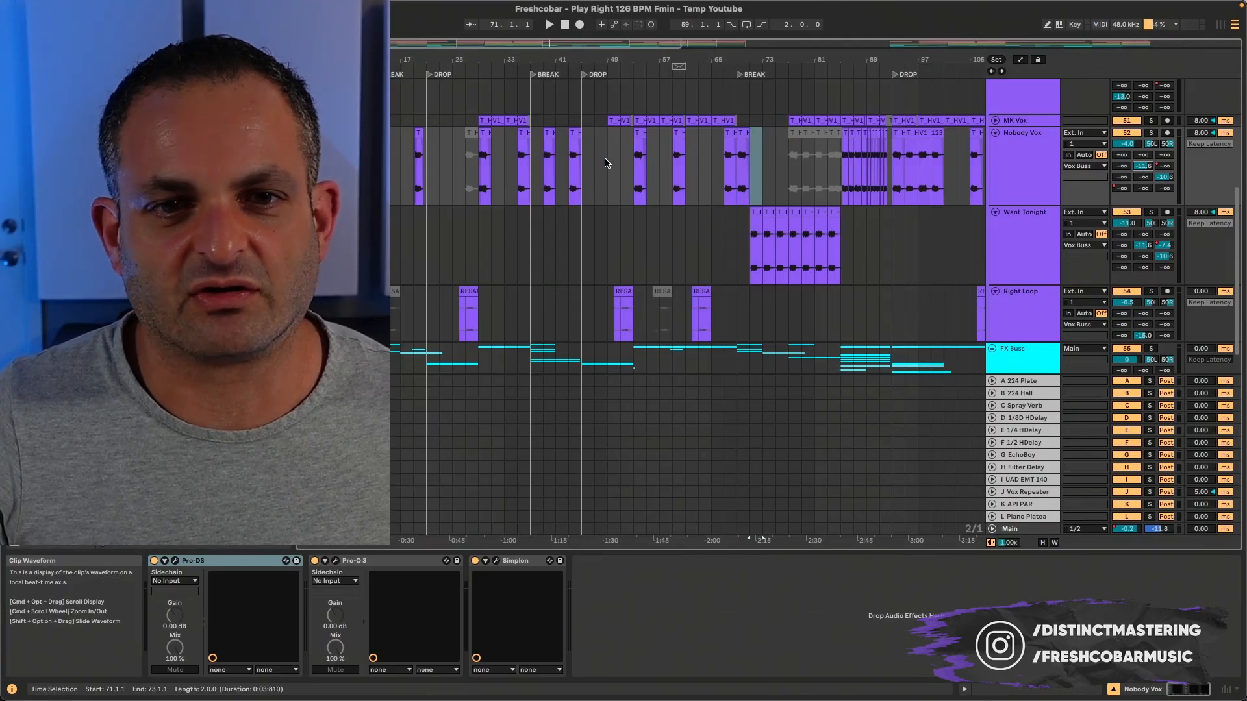
Select the Nobody Vox clip at bar 39 and open the UAD EMT 140 plugin on its return track
{"action": "left_click", "coordinate": [576, 132]}
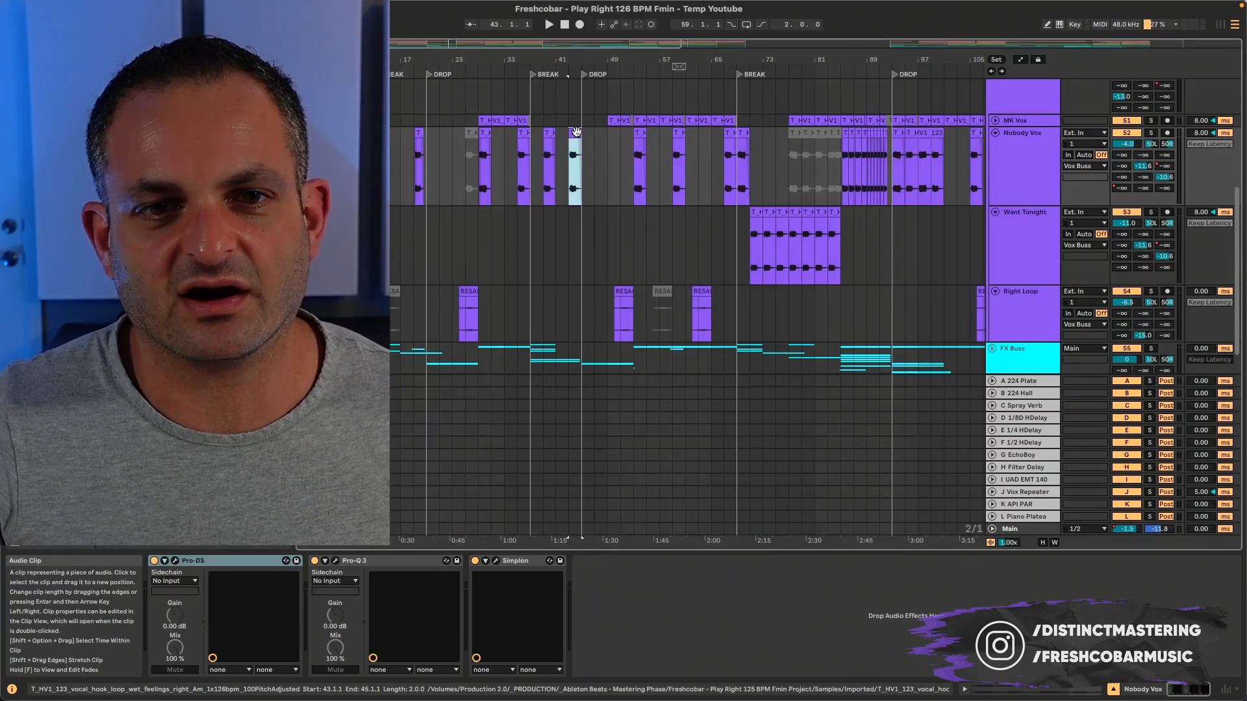
{"action": "left_click", "coordinate": [546, 132]}
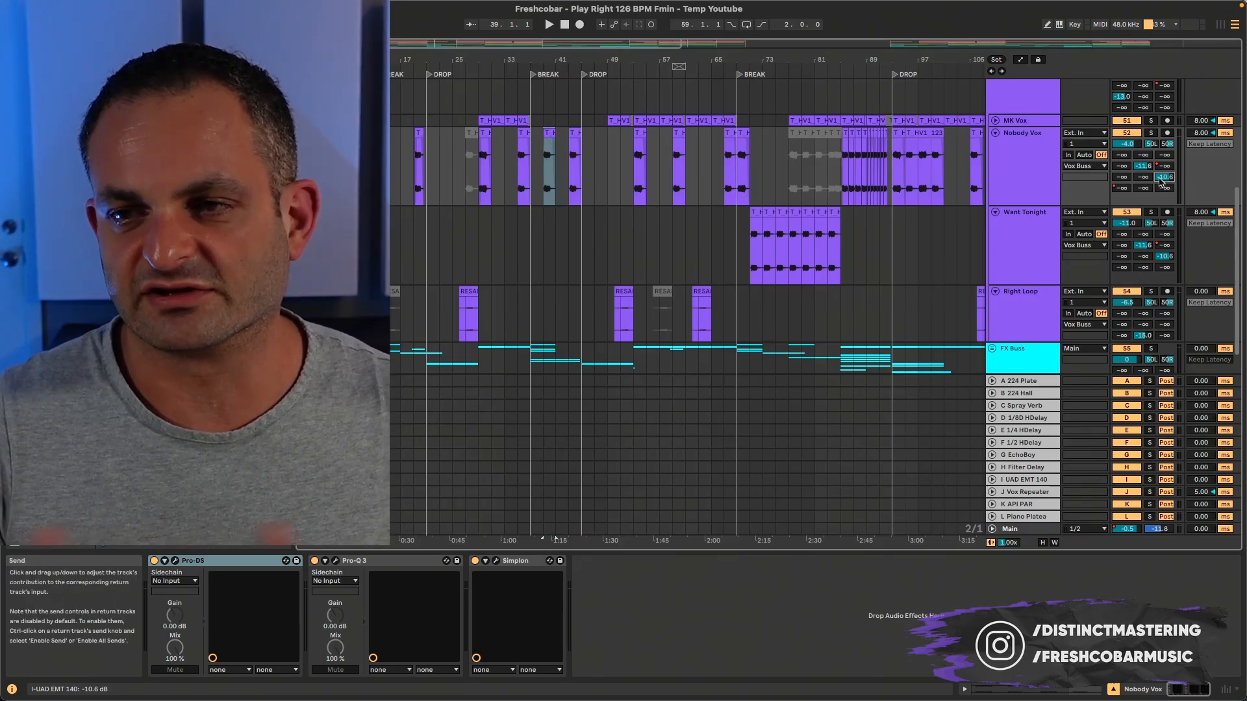
{"action": "double_click", "coordinate": [1033, 480]}
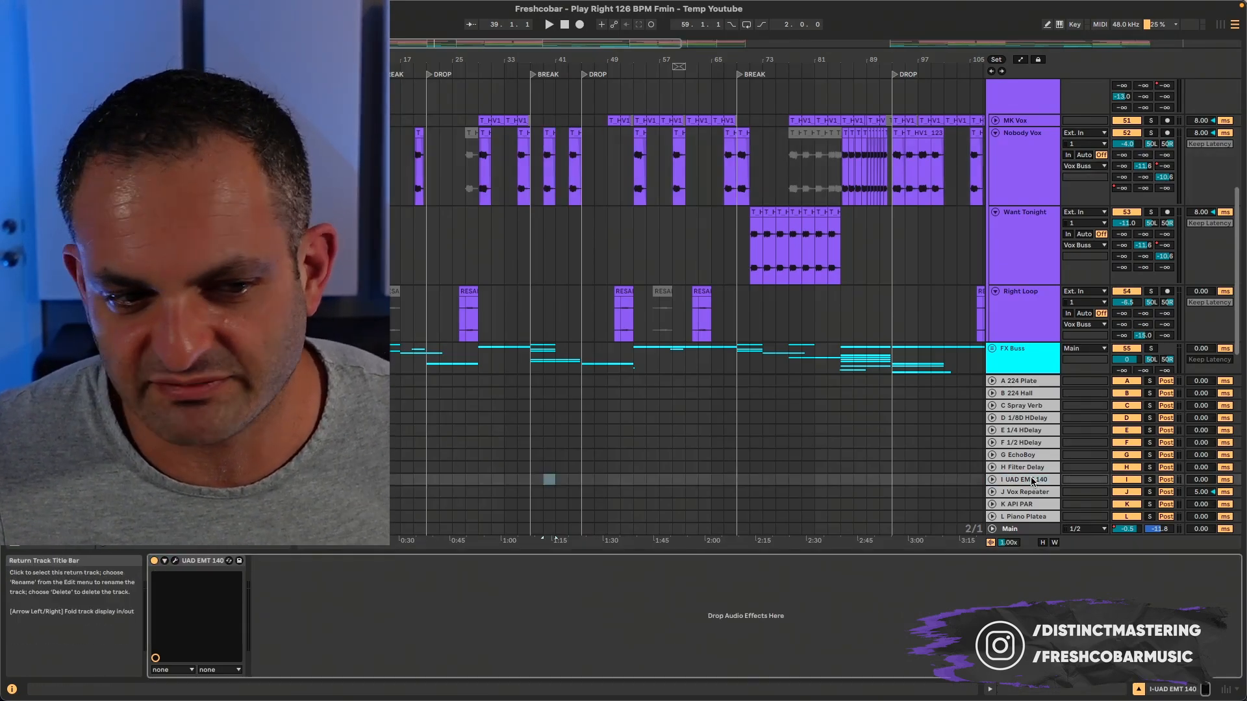
{"action": "left_click", "coordinate": [174, 560]}
{"action": "left_click_drag", "start_coordinate": [633, 404], "coordinate": [612, 237]}
Play the vocal from bar 39 and switch off the UAD EMT 140 return to compare it with and without reverb
{"action": "key", "text": "space"}
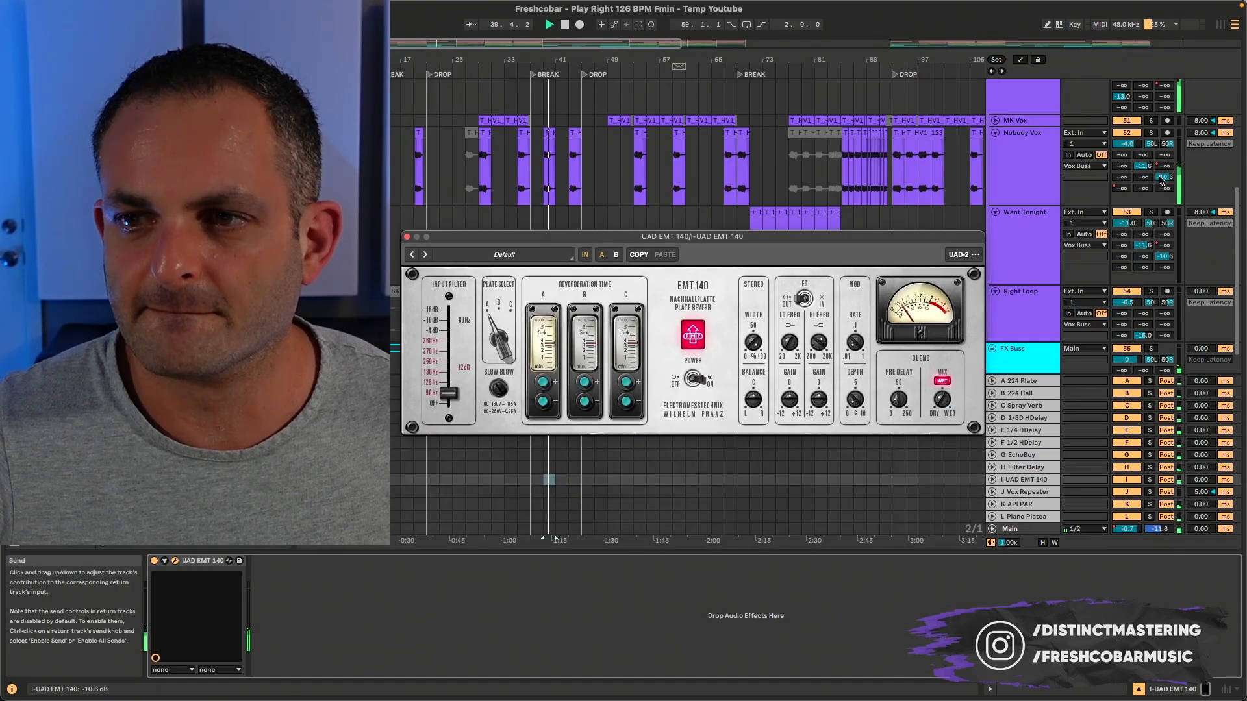
{"action": "left_click", "coordinate": [1162, 177]}
{"action": "key", "text": "space"}
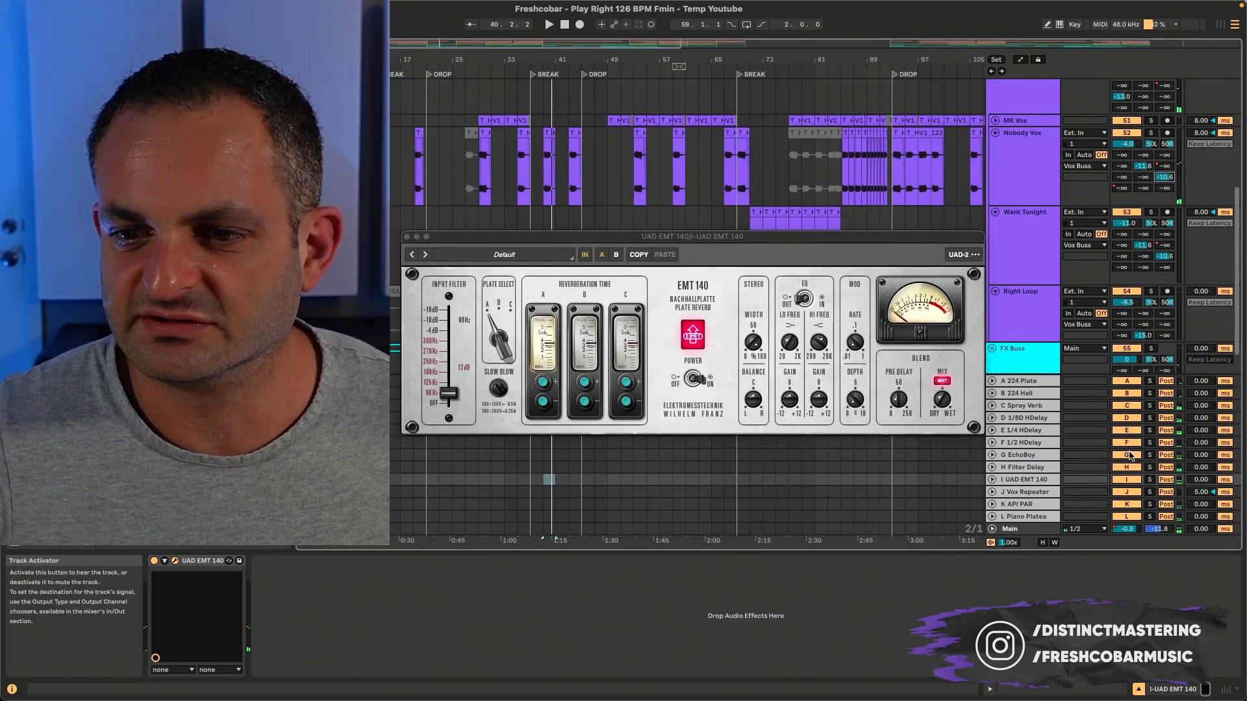
{"action": "left_click", "coordinate": [1125, 479]}
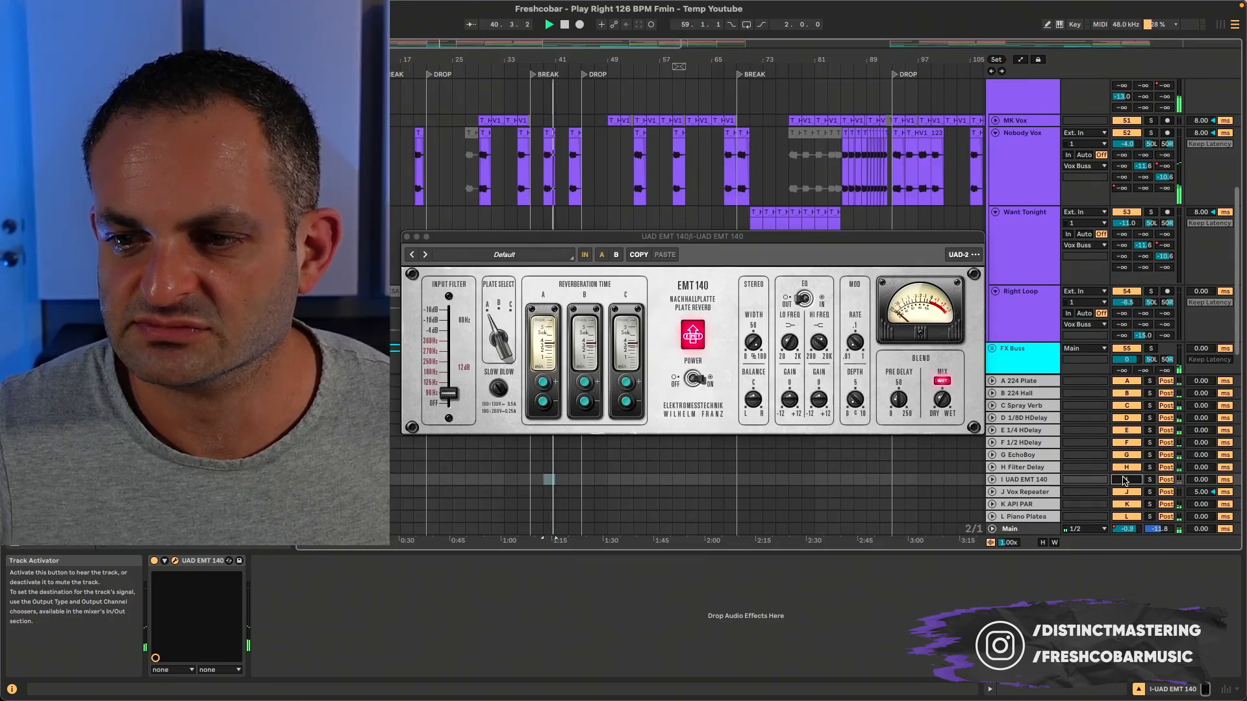
{"action": "key", "text": "space"}
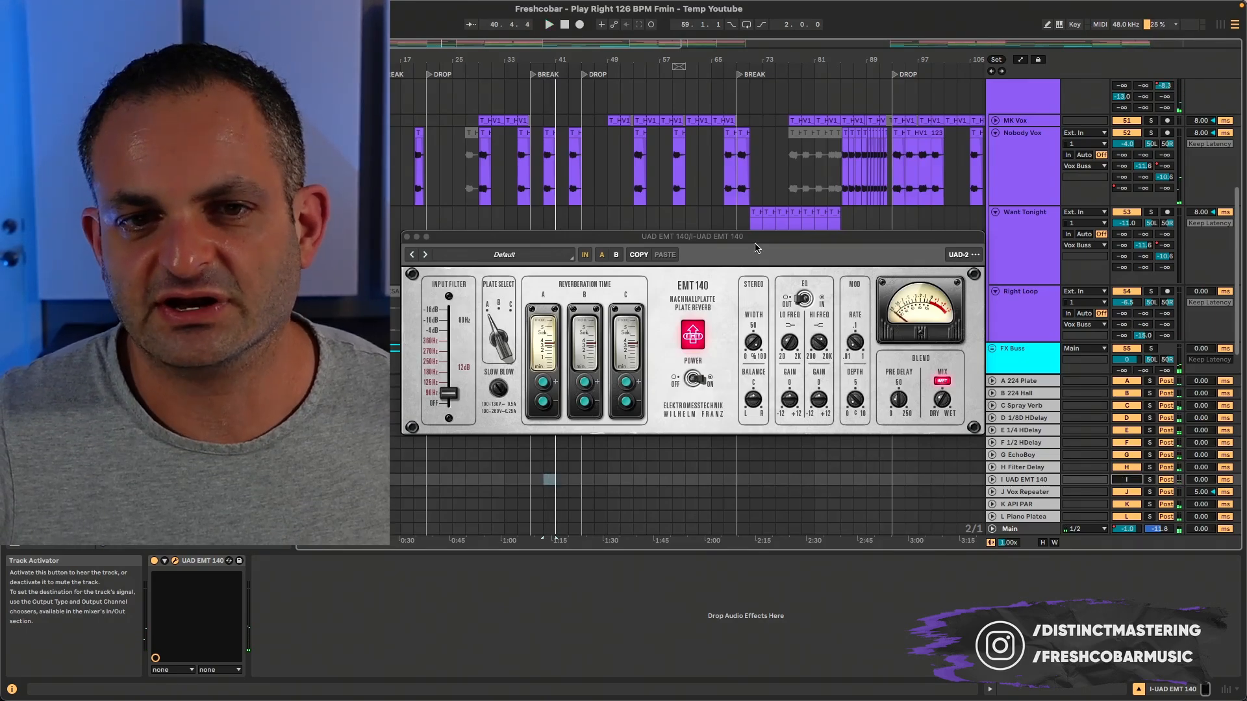
Play the Nobody Vox clip from bar 29 and switch the UAD EMT 140 return back on
{"action": "left_click", "coordinate": [481, 169]}
{"action": "key", "text": "space"}
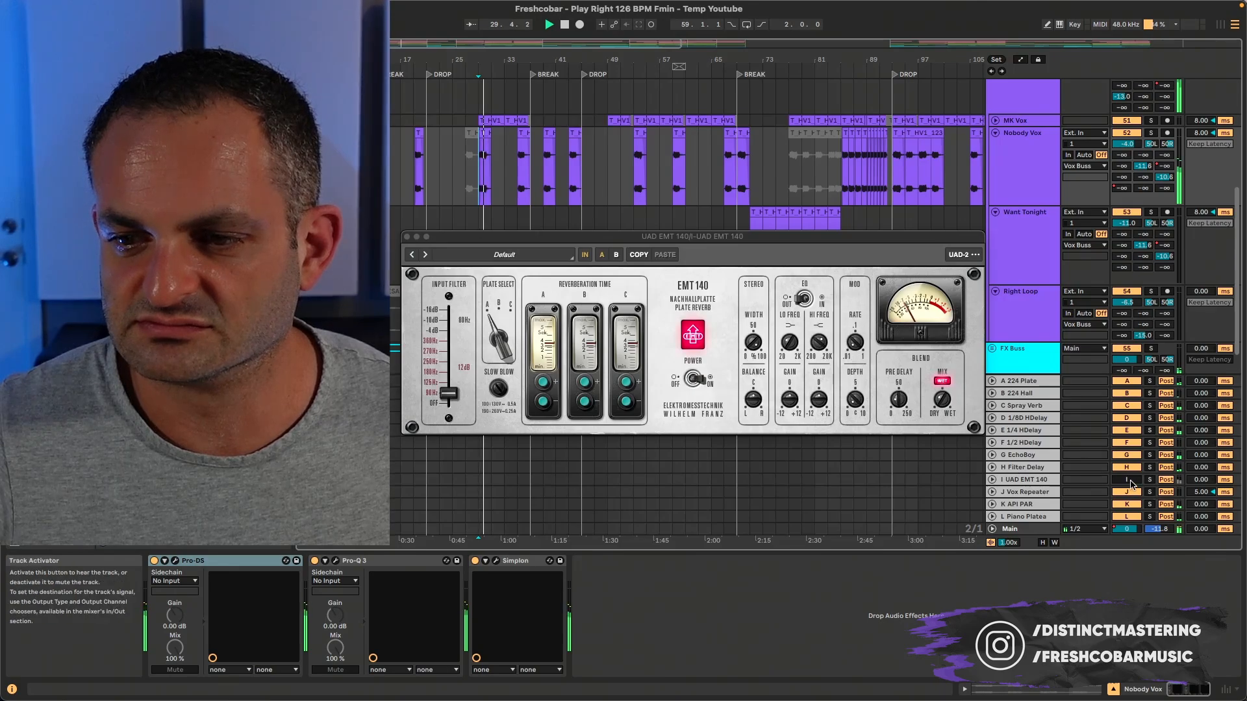
{"action": "left_click", "coordinate": [1127, 480]}
{"action": "key", "text": "space"}
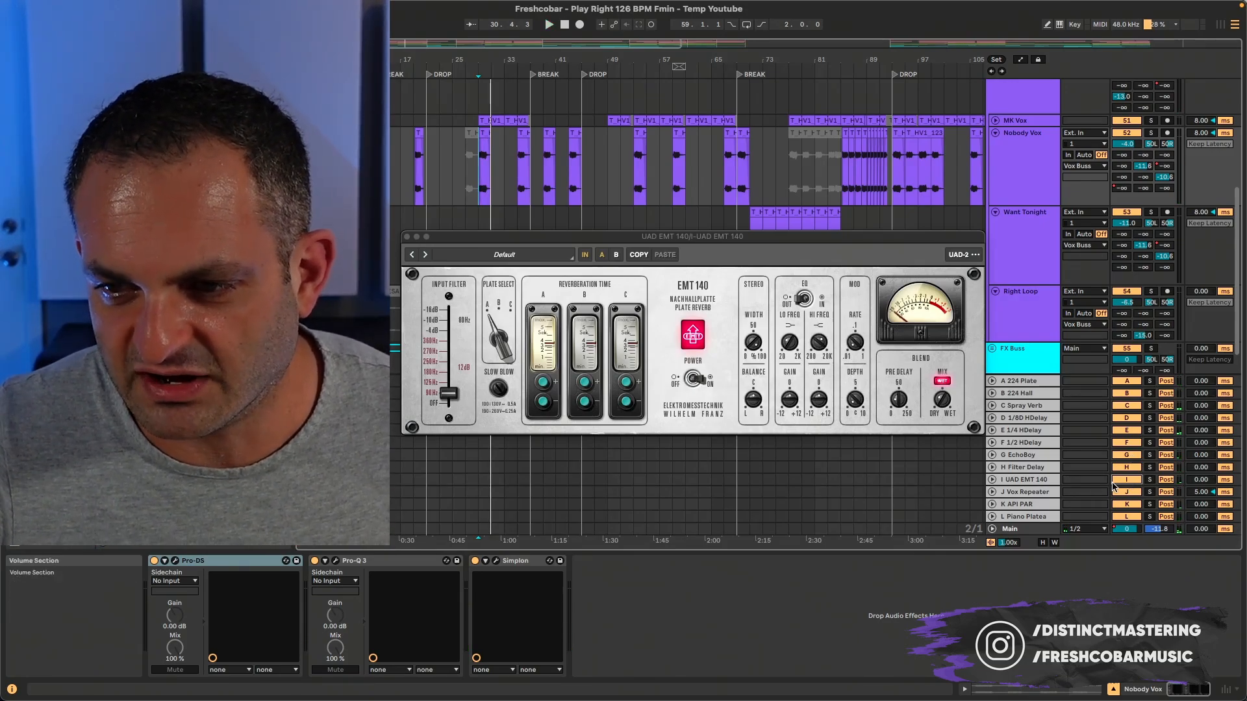
Compare the bar 29 vocal with the UAD EMT 140 return off and on, leaving the return active
{"action": "left_click", "coordinate": [1126, 480]}
{"action": "key", "text": "space"}
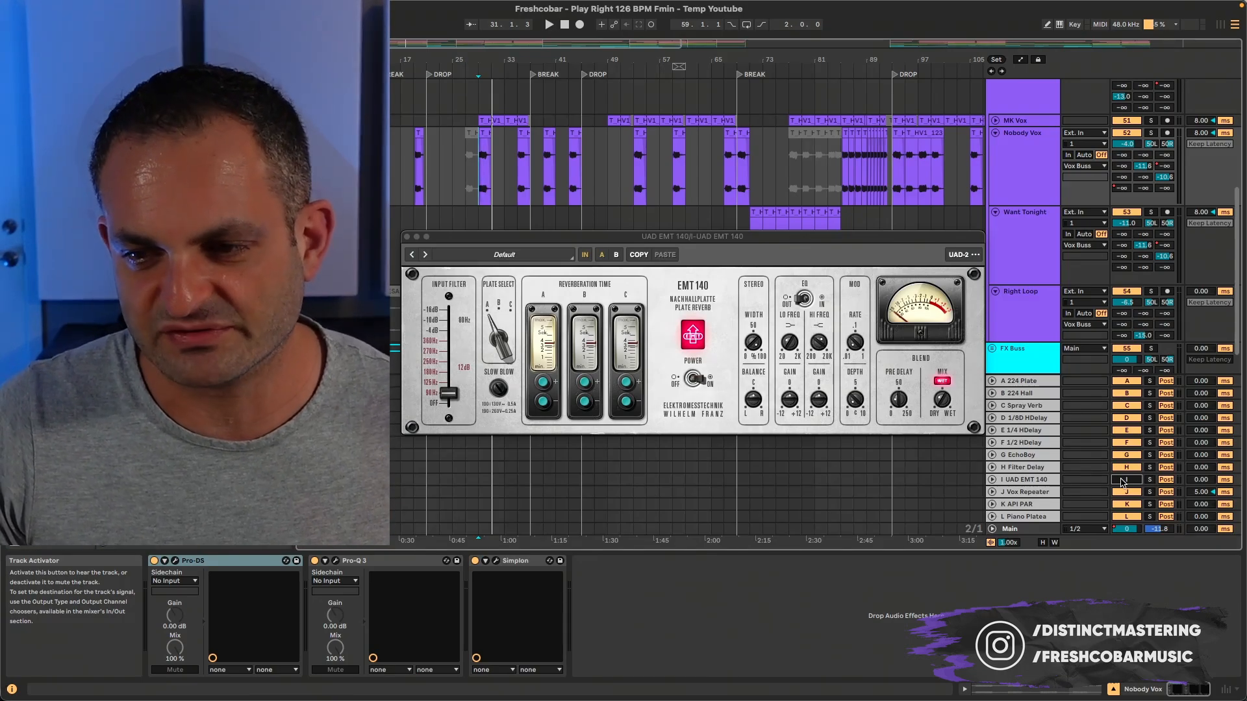
{"action": "left_click", "coordinate": [1122, 482]}
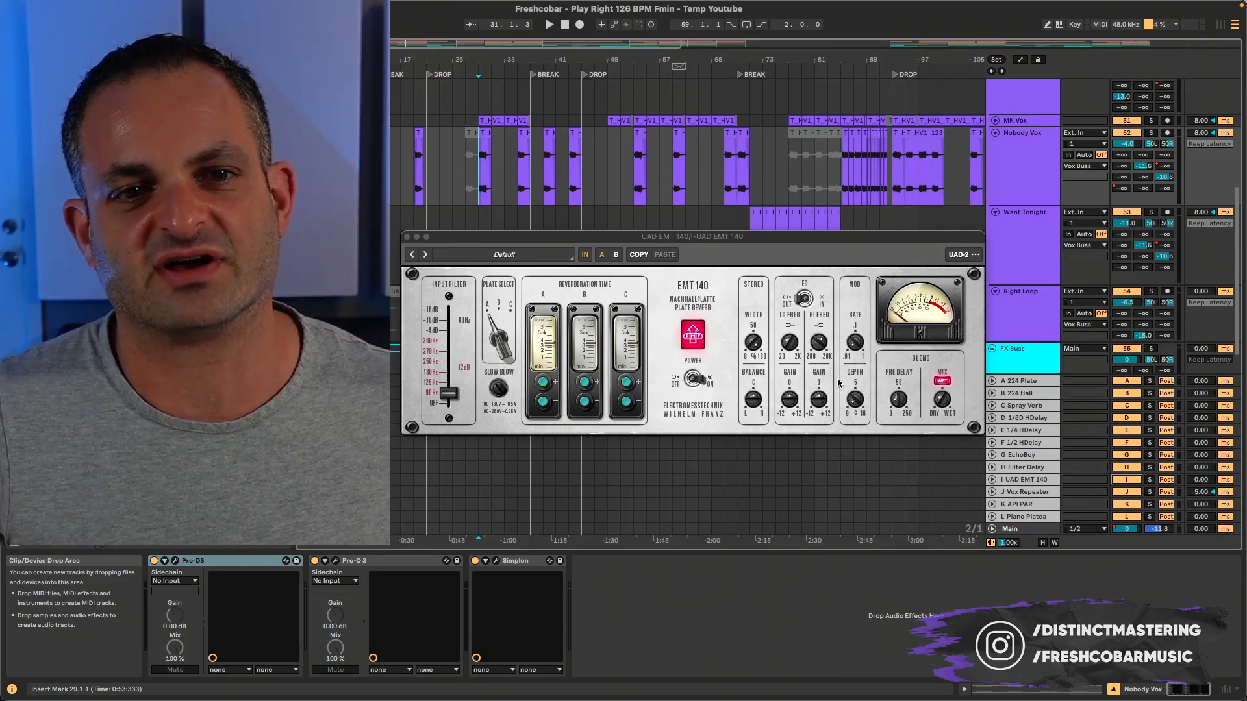
{"action": "key", "text": "space"}
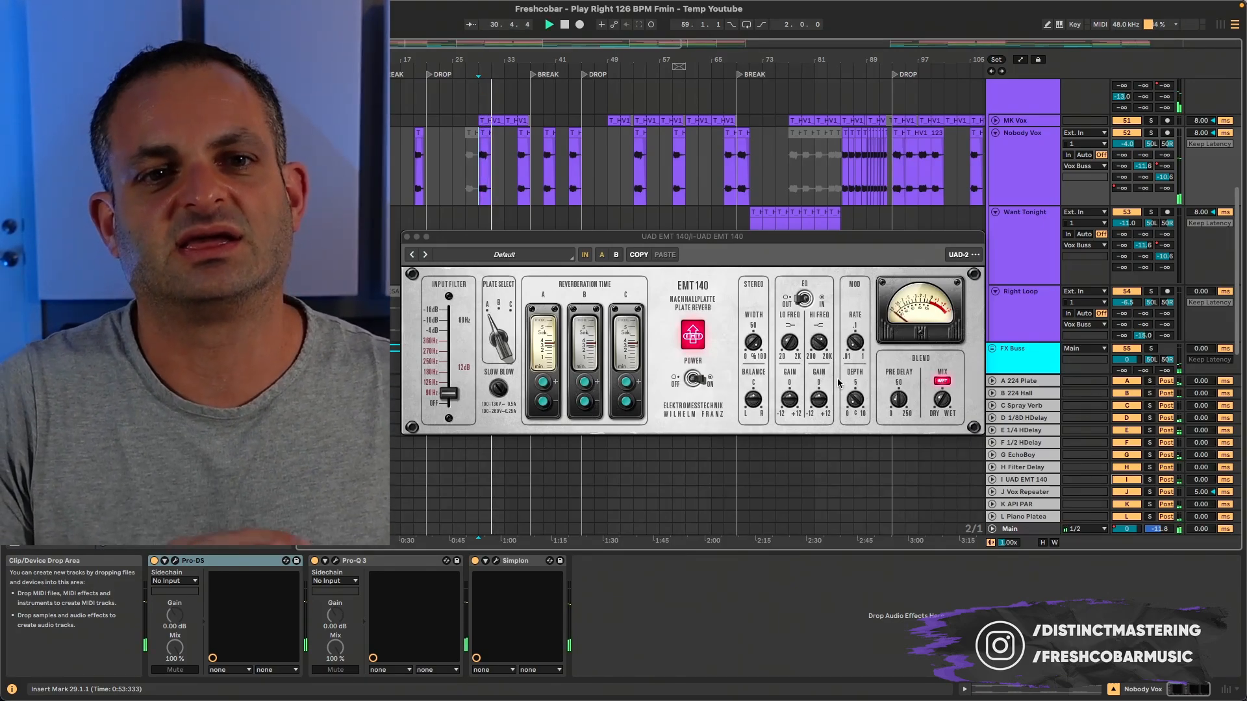
{"action": "key", "text": "space"}
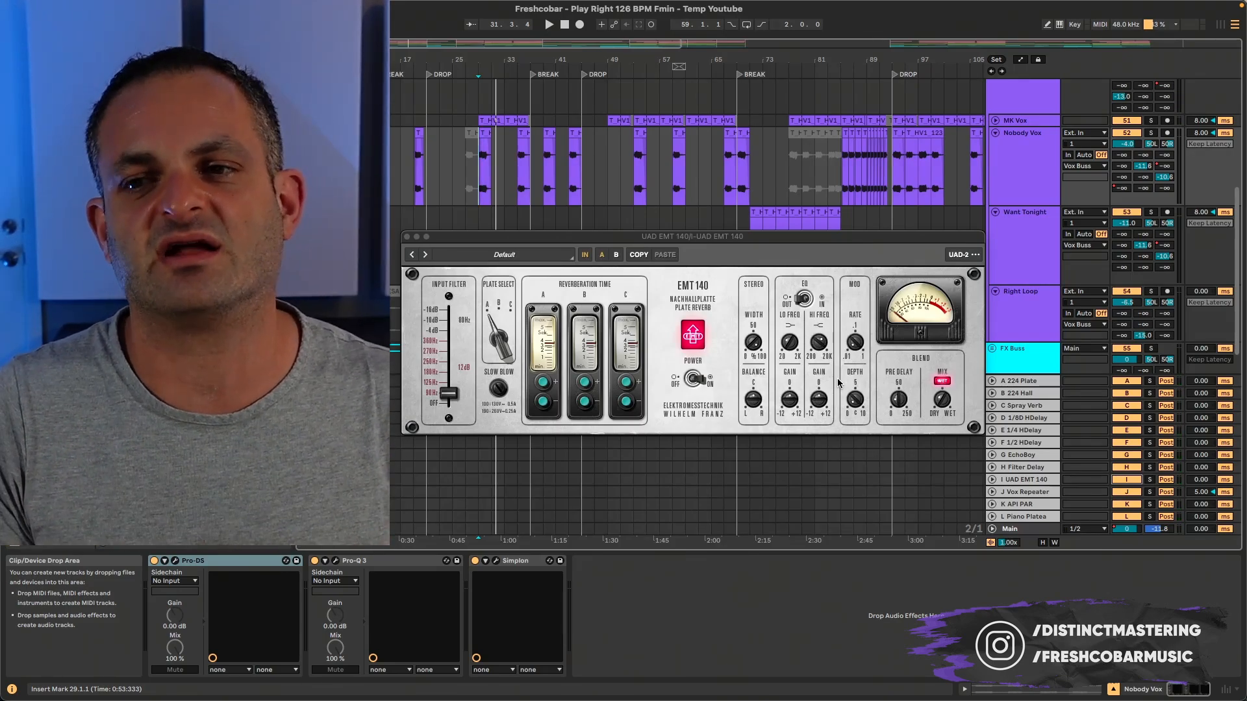
Select the G EchoBoy return track and open its EchoBoy plugin window over the arrangement to examine the BeatDrop Delay preset
{"action": "scroll", "coordinate": [1118, 158], "scroll_direction": "up", "scroll_amount": 2}
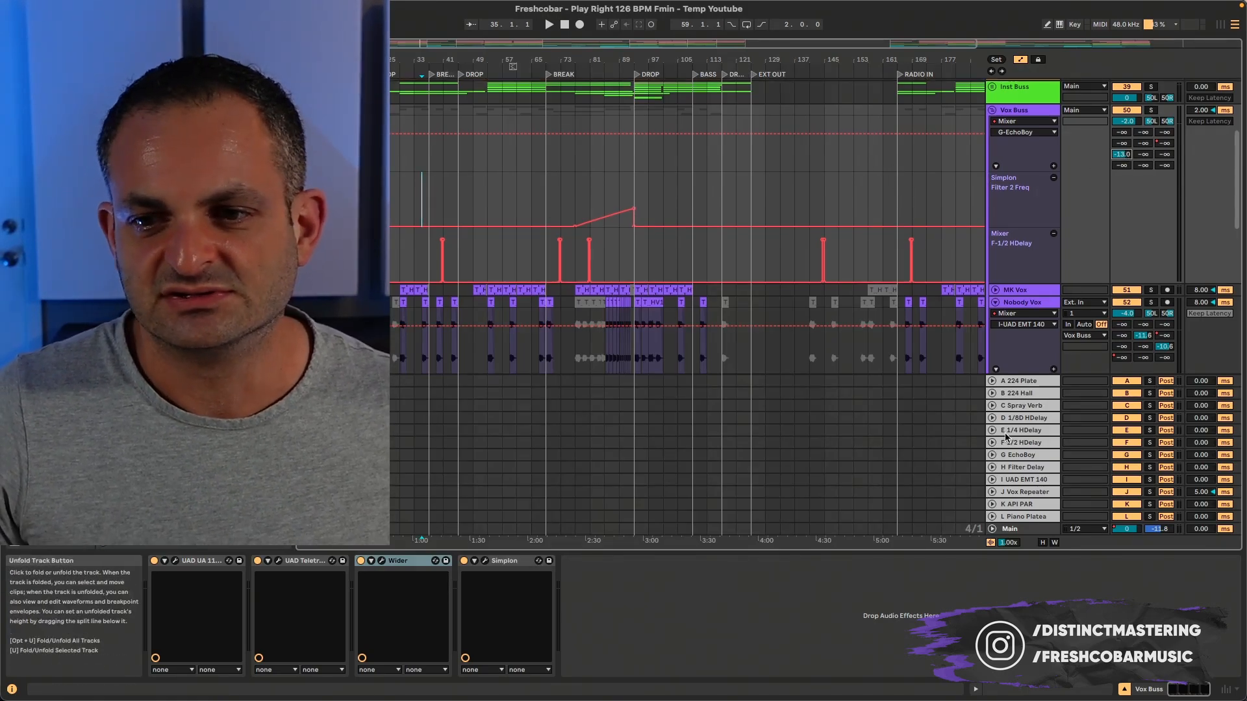
{"action": "left_click", "coordinate": [1020, 454]}
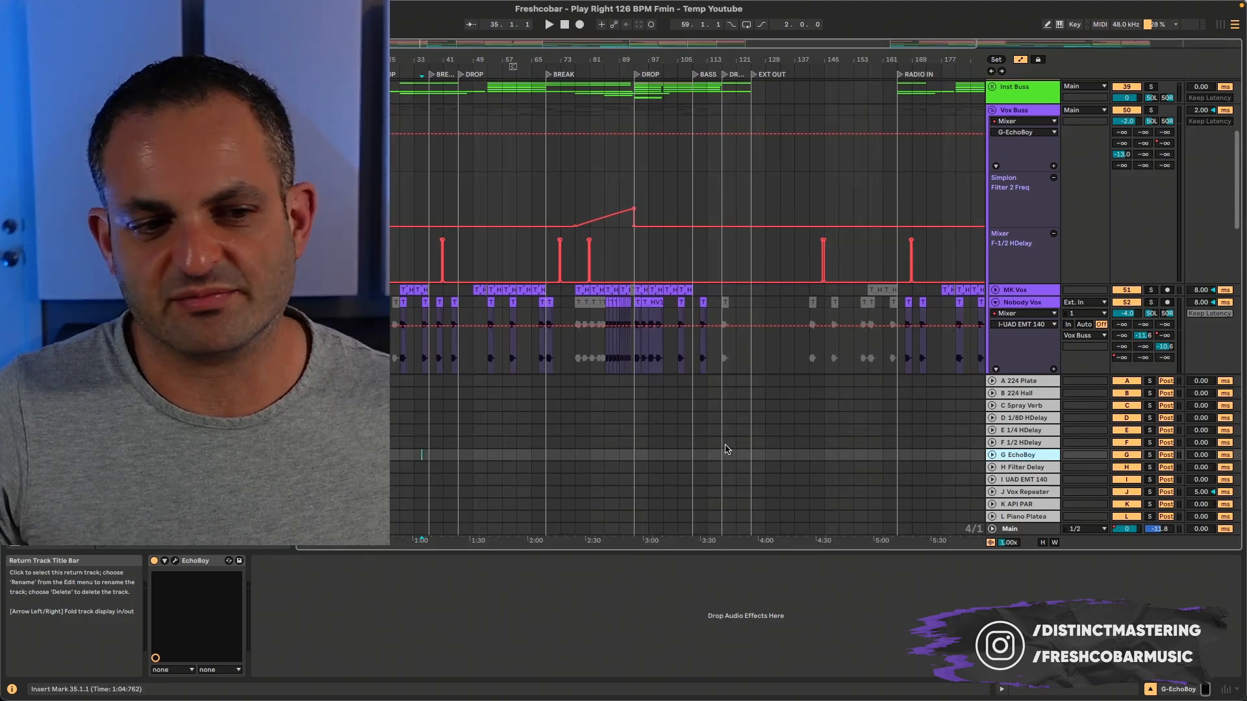
{"action": "left_click", "coordinate": [175, 560]}
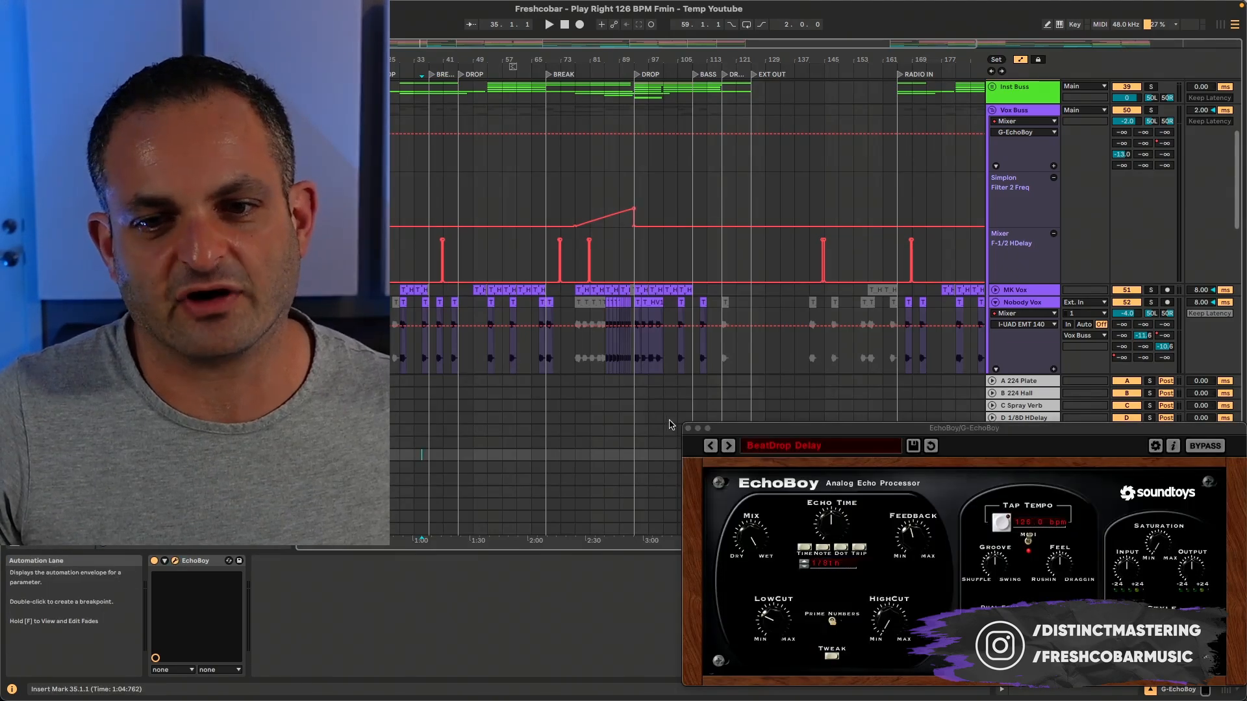
{"action": "left_click_drag", "start_coordinate": [769, 429], "coordinate": [500, 259]}
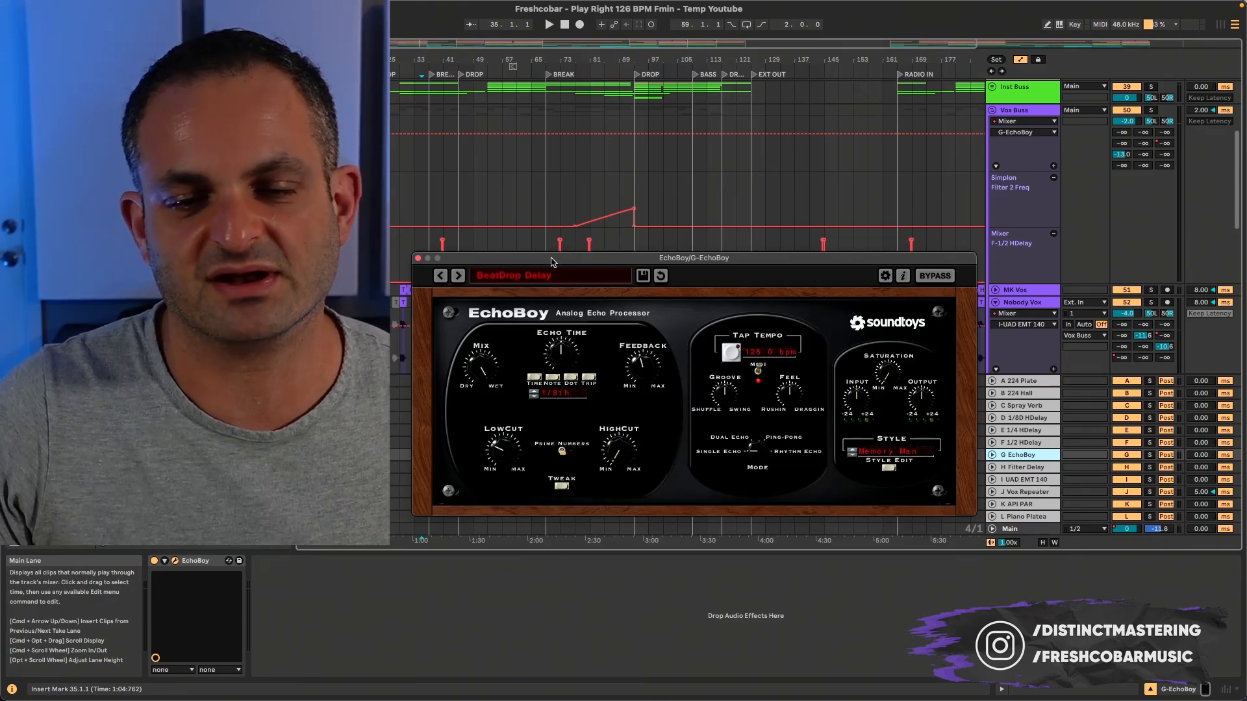
{"action": "left_click_drag", "start_coordinate": [552, 262], "coordinate": [559, 274]}
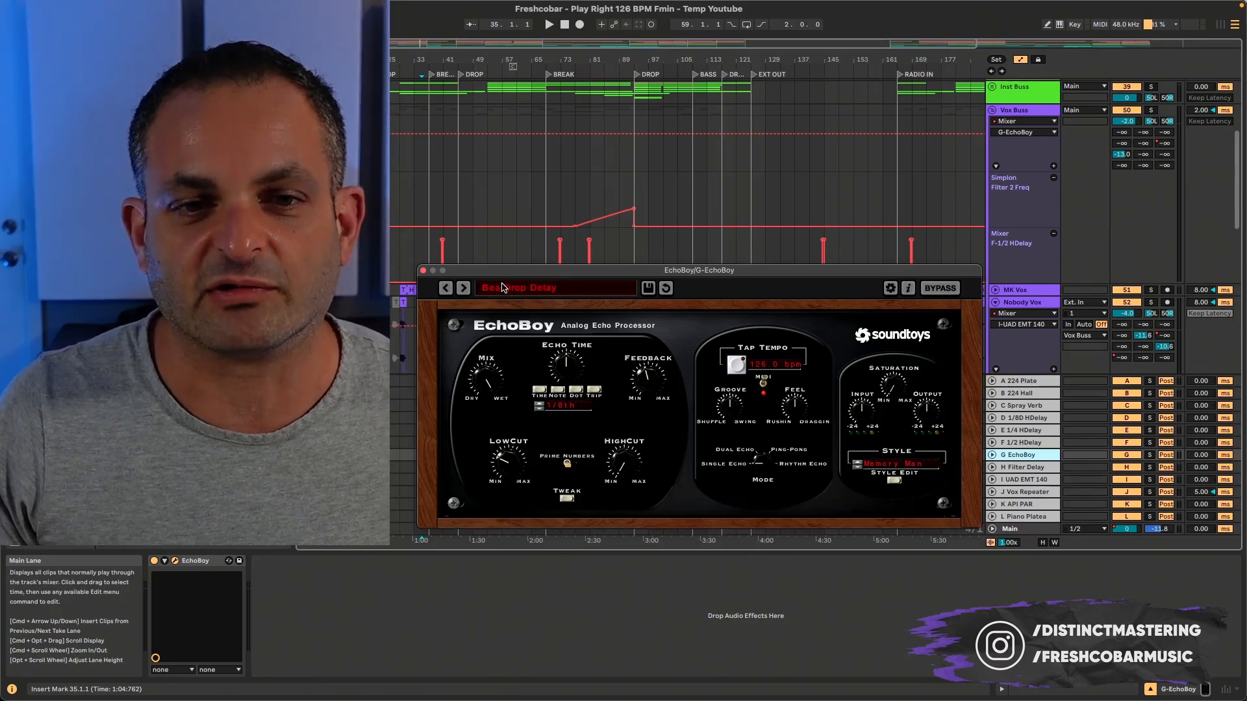
{"action": "left_click_drag", "start_coordinate": [499, 271], "coordinate": [498, 276]}
Play from bar 35 and toggle the EchoBoy return off and on to compare the delay in the full mix
{"action": "key", "text": "space"}
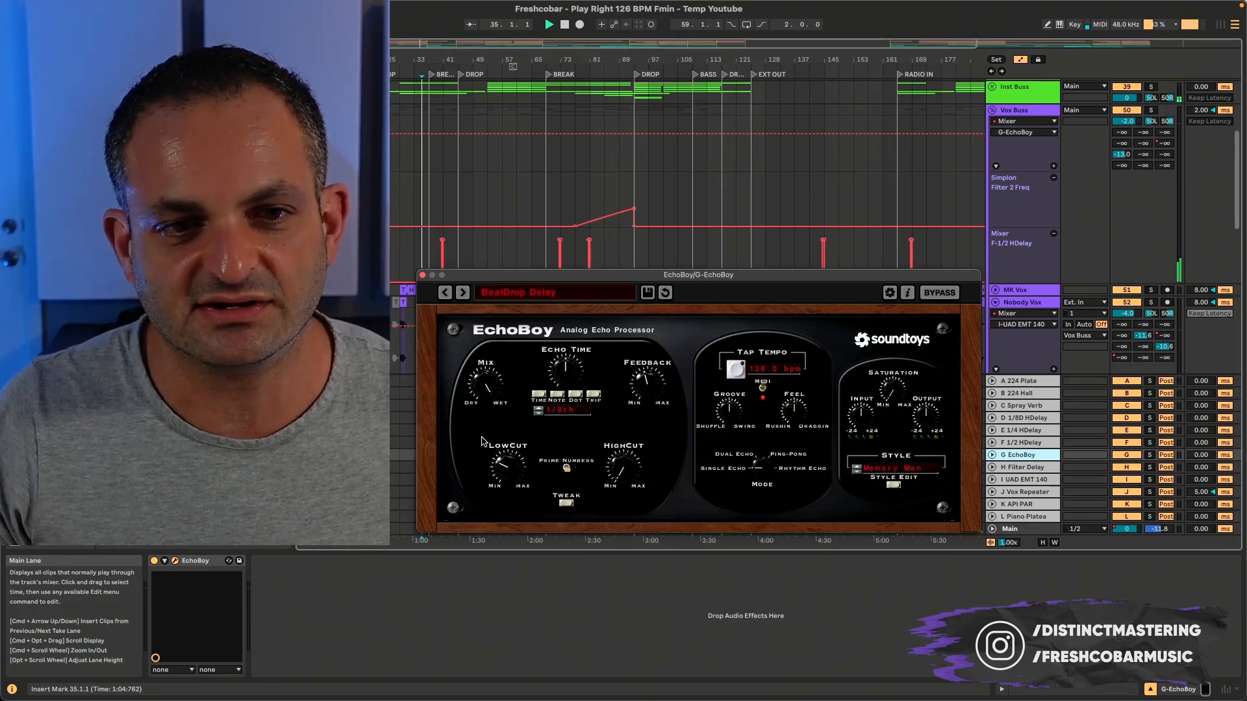
{"action": "left_click", "coordinate": [1120, 459]}
{"action": "key", "text": "space"}
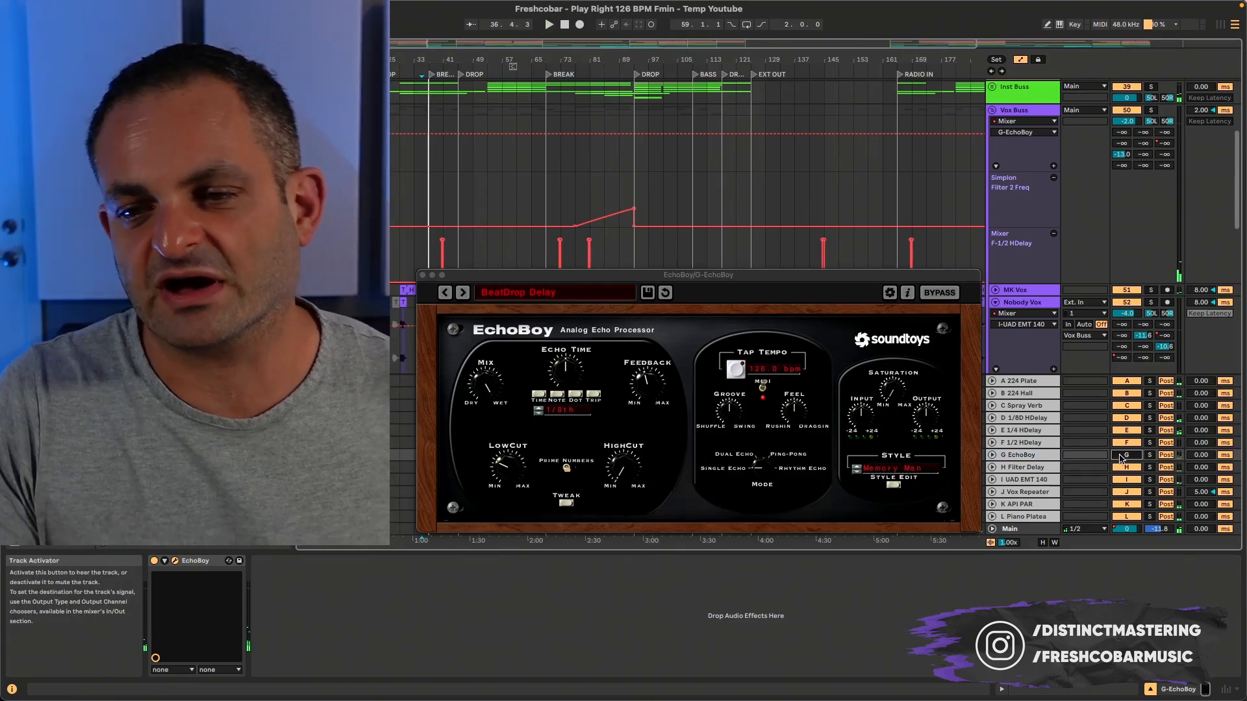
{"action": "key", "text": "space"}
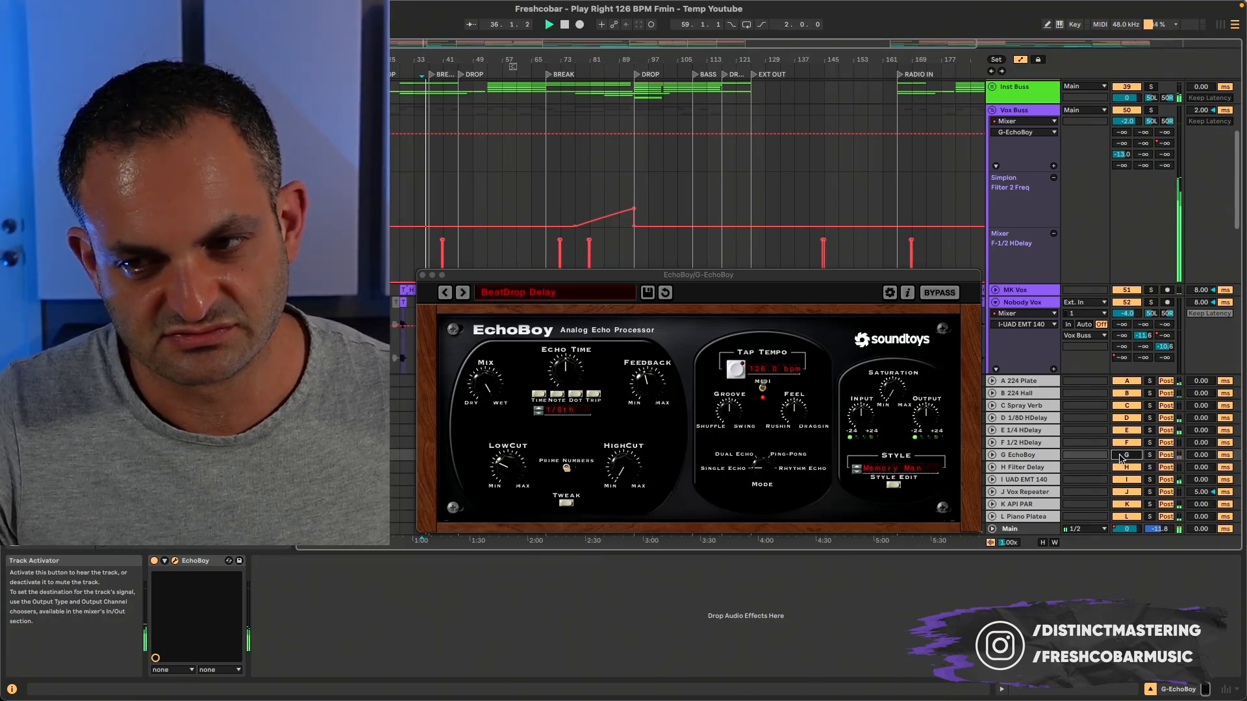
{"action": "left_click", "coordinate": [1119, 458]}
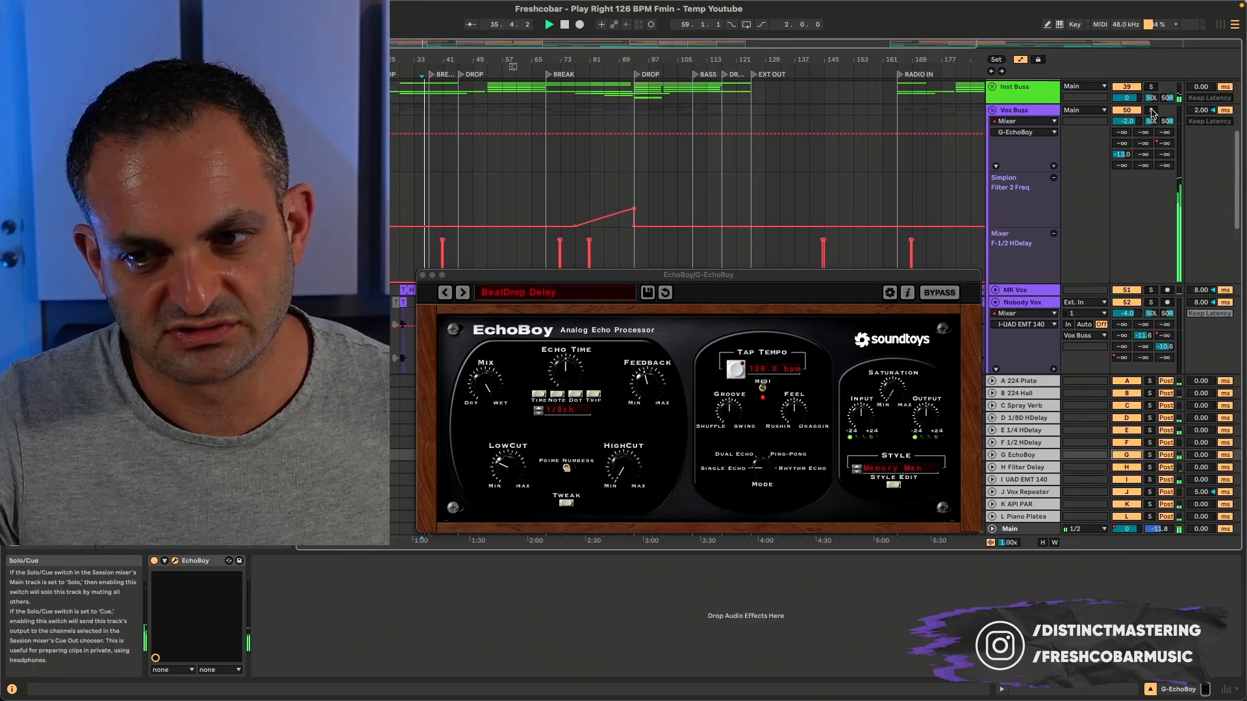
Solo the Vox Buss and compare the vocals from bar 35 with the EchoBoy return off and on
{"action": "left_click", "coordinate": [1151, 111]}
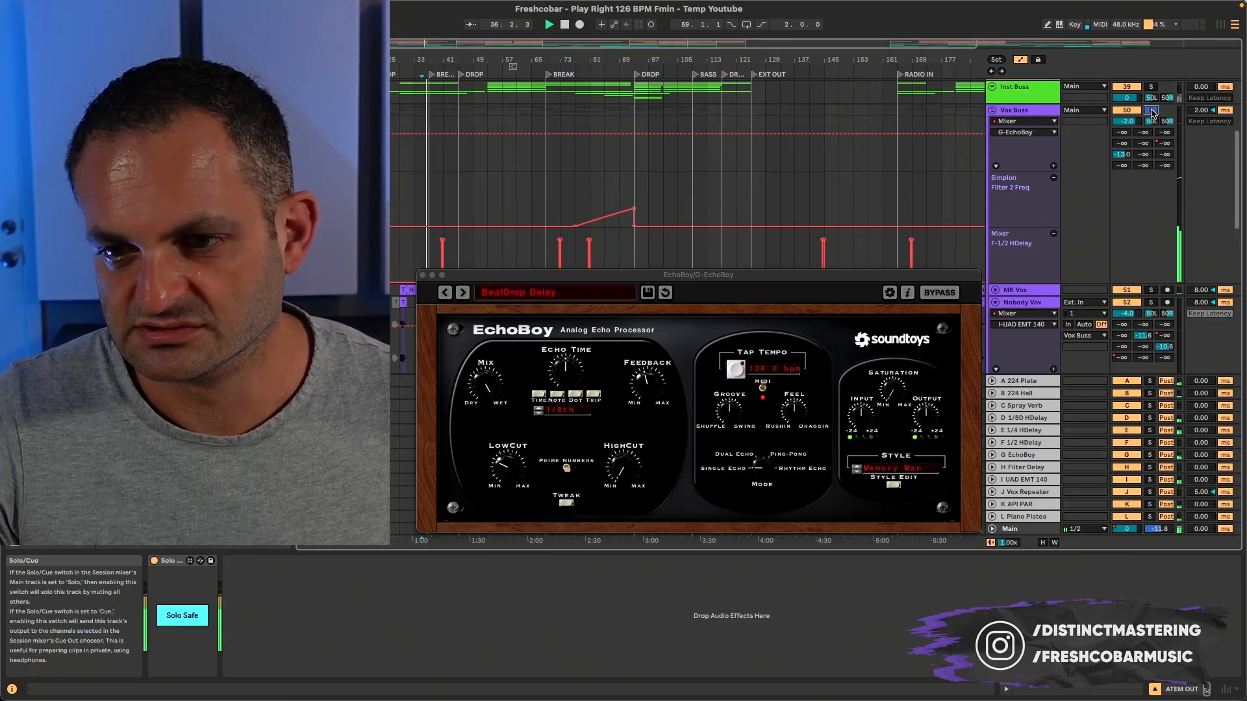
{"action": "left_click", "coordinate": [1127, 456]}
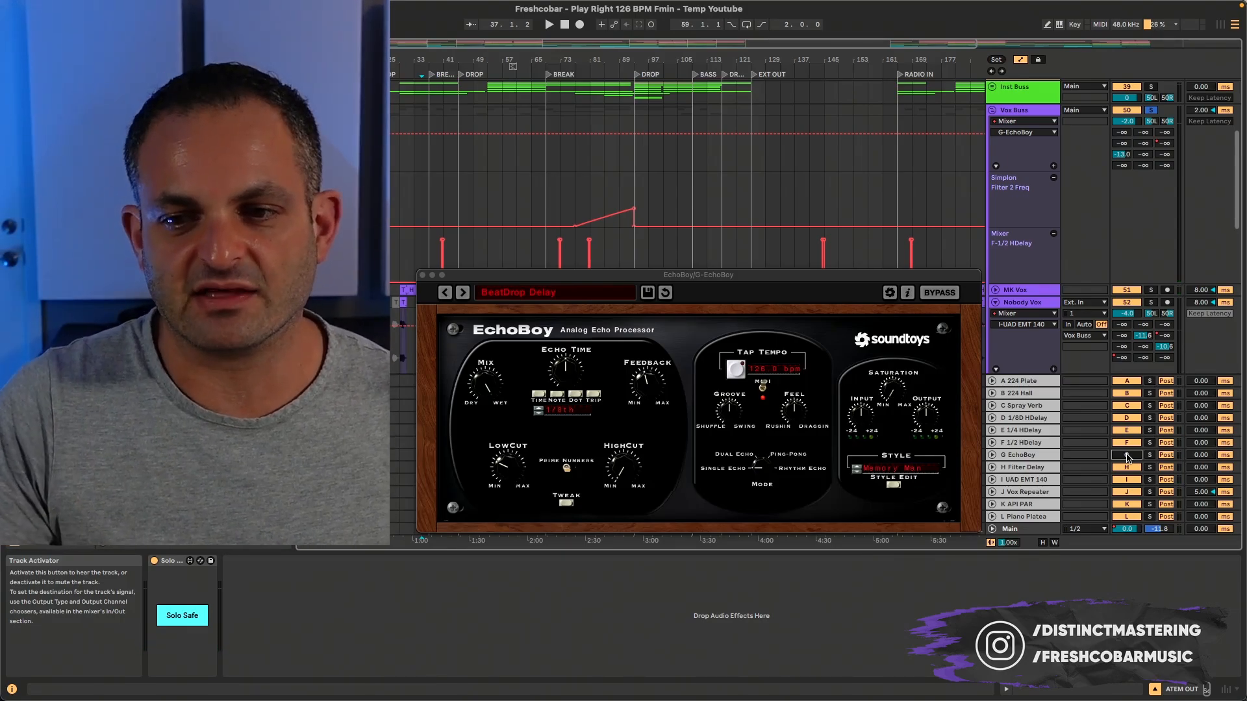
{"action": "left_click", "coordinate": [1128, 457]}
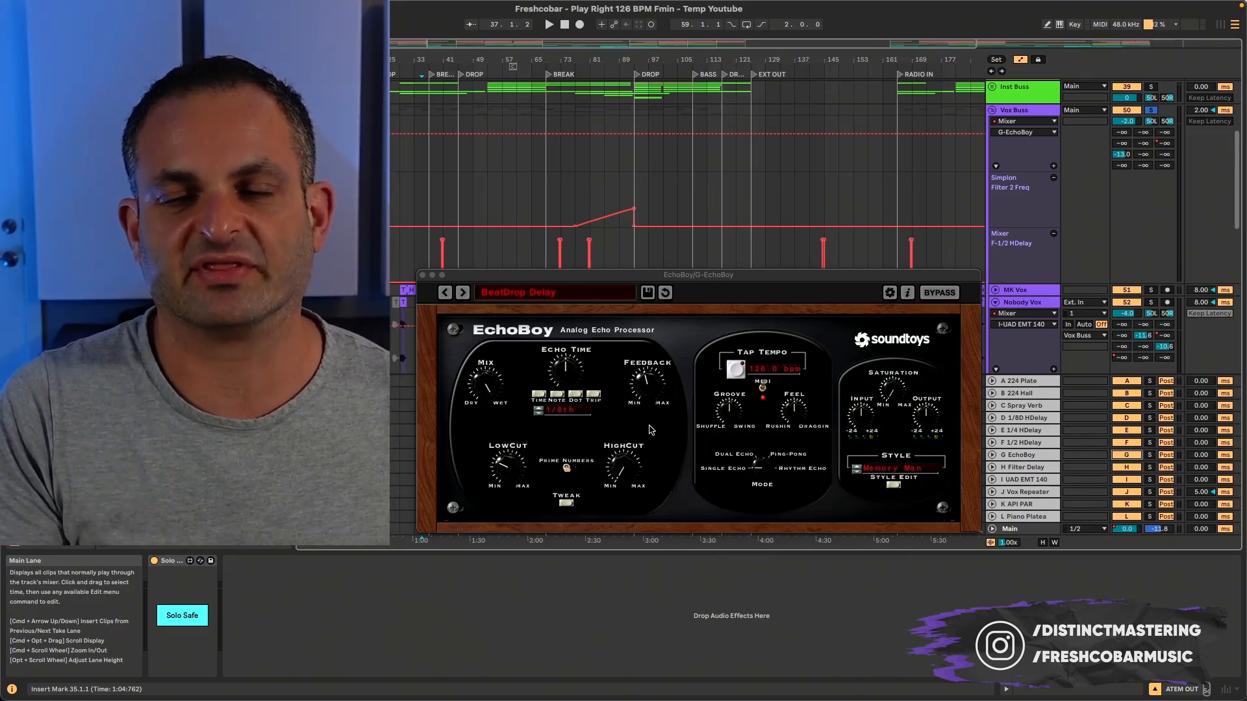
{"action": "key", "text": "space"}
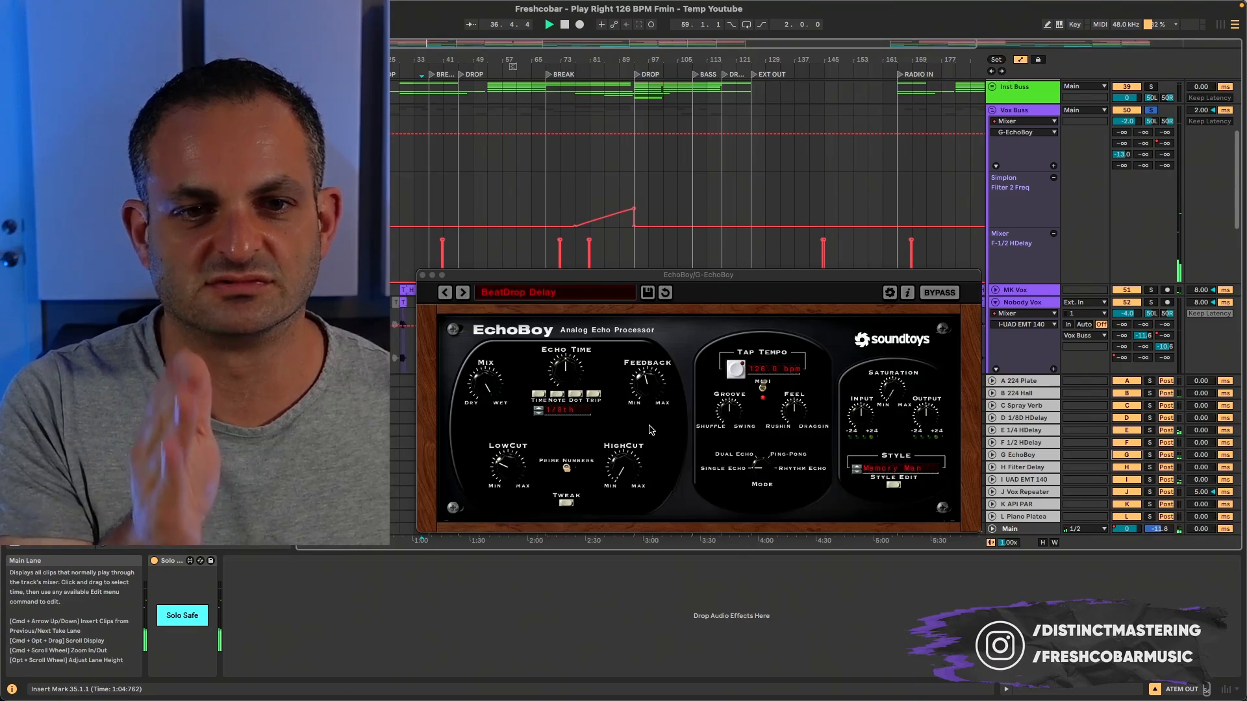
{"action": "key", "text": "space"}
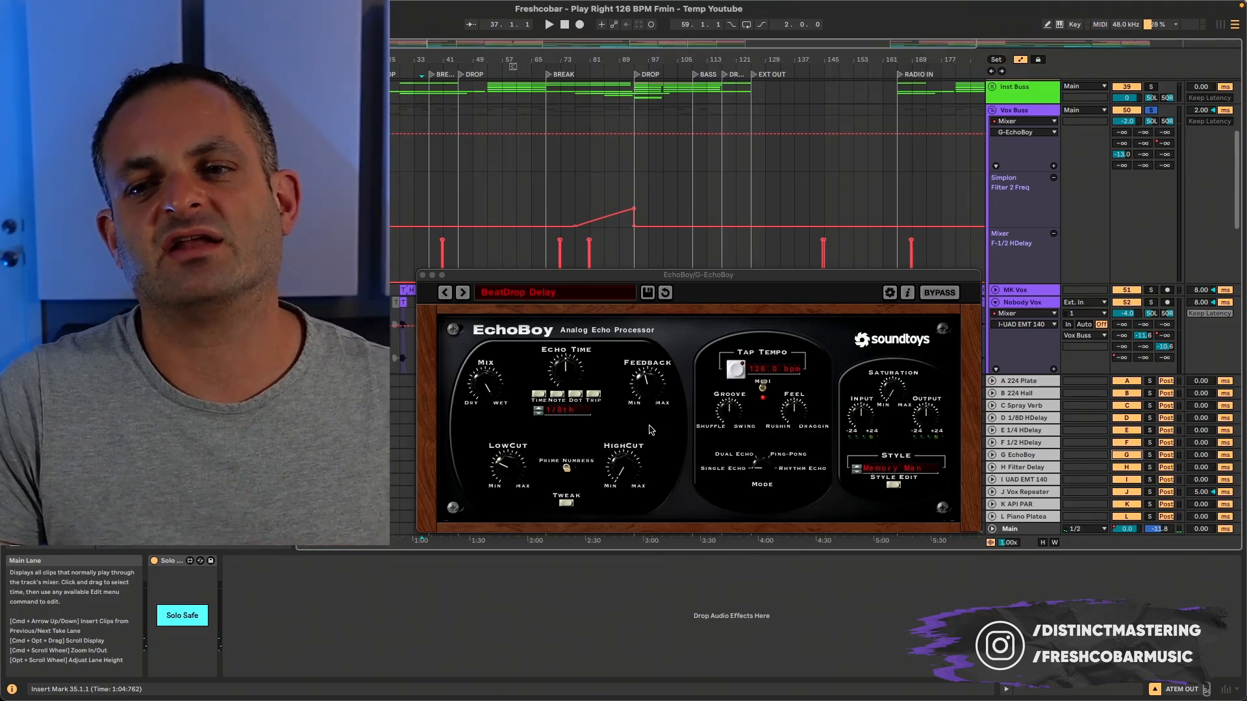
Close the EchoBoy window and place the insert marker at bar 38 on the Nobody Vox track
{"action": "left_click", "coordinate": [422, 275]}
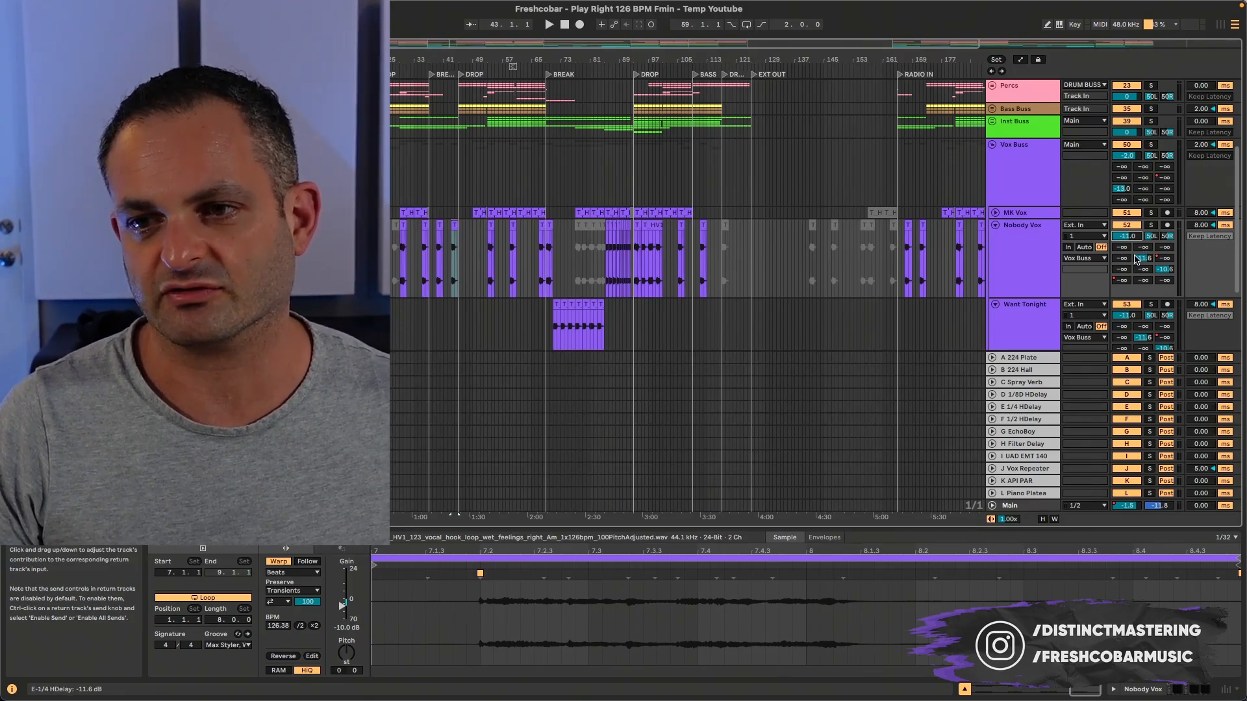
{"action": "left_click", "coordinate": [433, 263]}
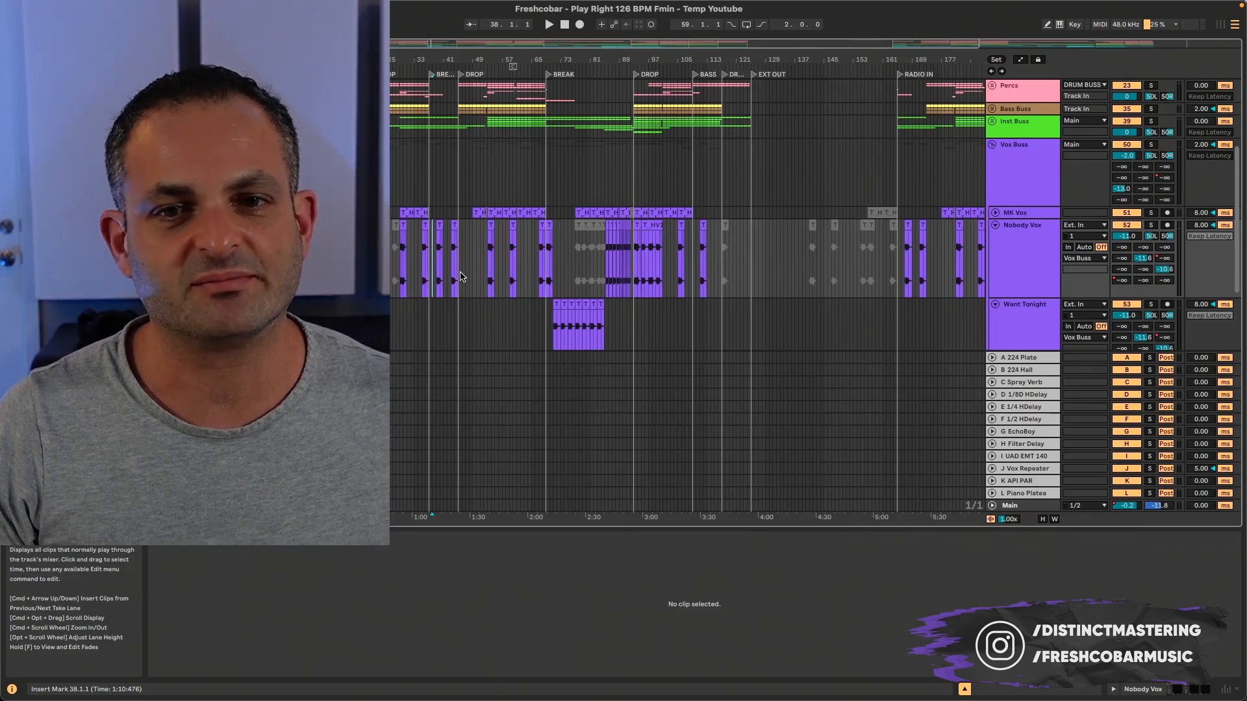
{"action": "left_click", "coordinate": [1009, 506]}
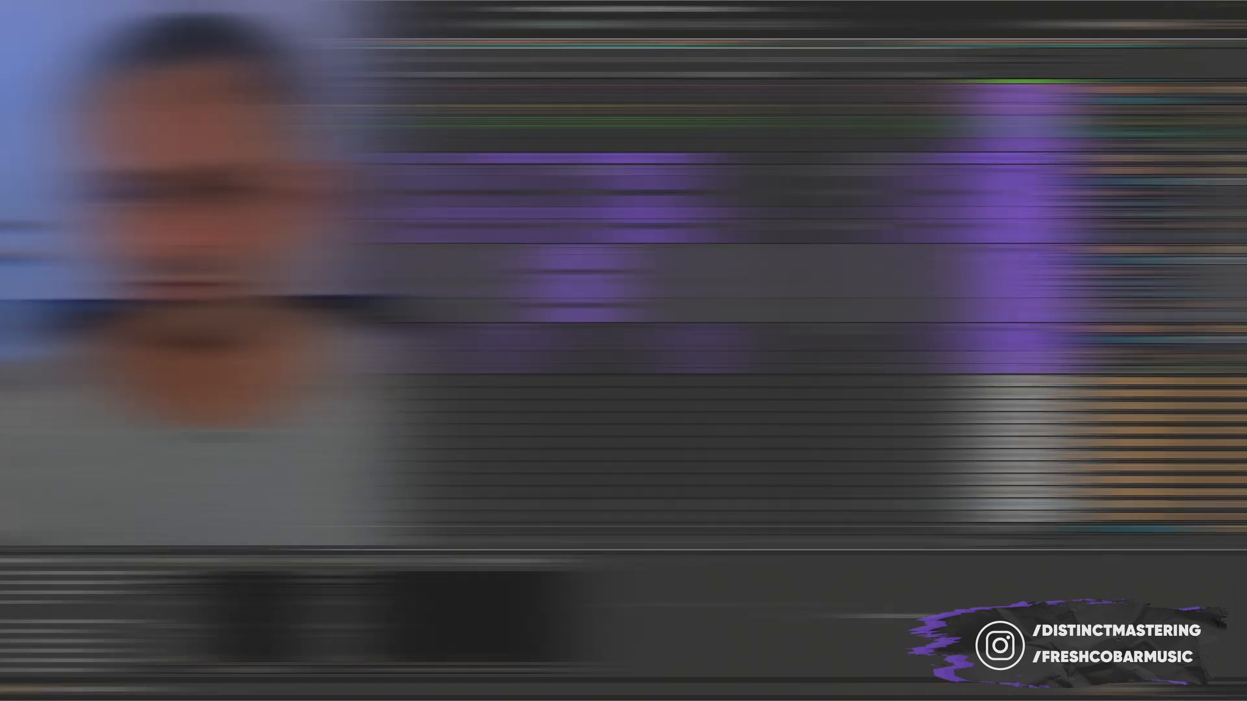